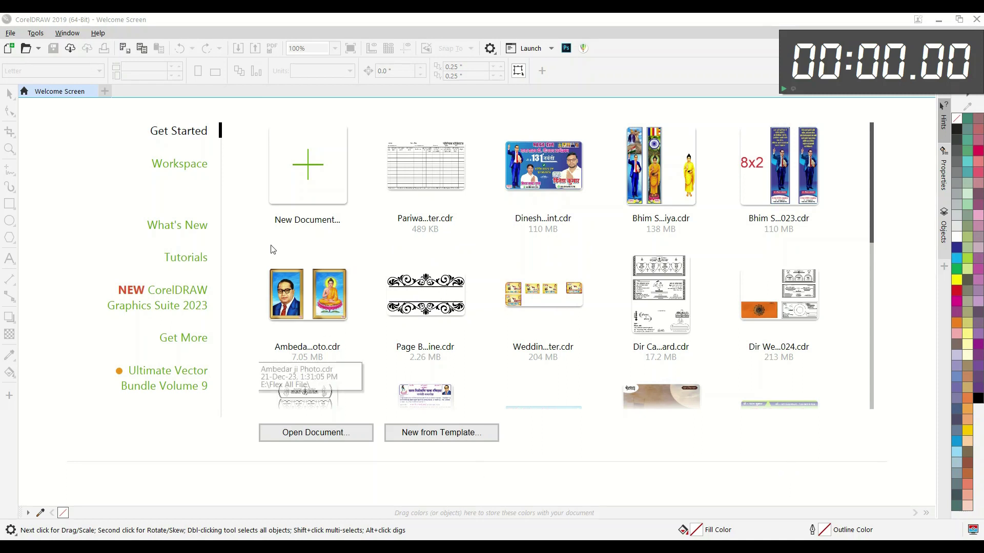
# Create a landscape document 90 × 54.5 mm at 600 dpi, measured in millimetres.
pyautogui.click(308, 152)
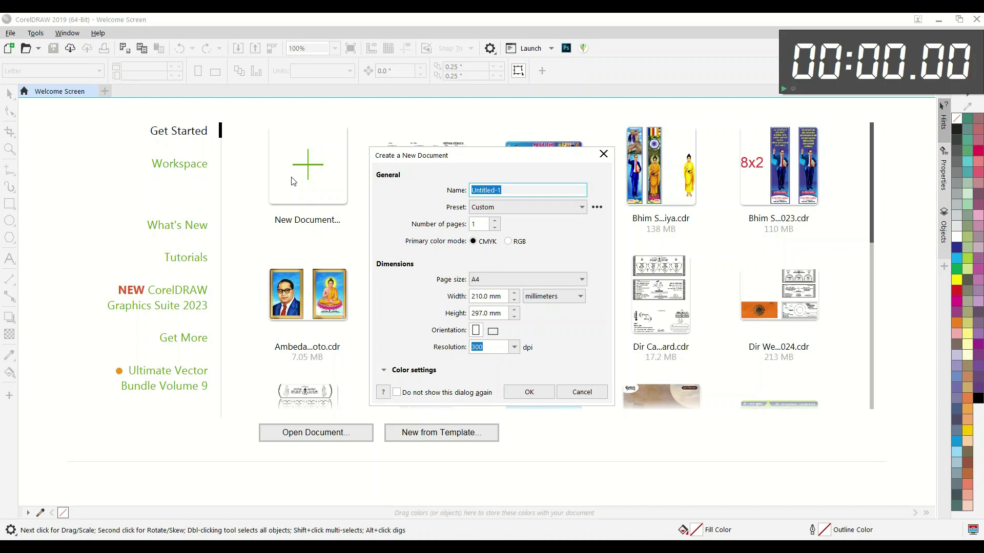
pyautogui.moveTo(505, 296); pyautogui.dragTo(470, 296)
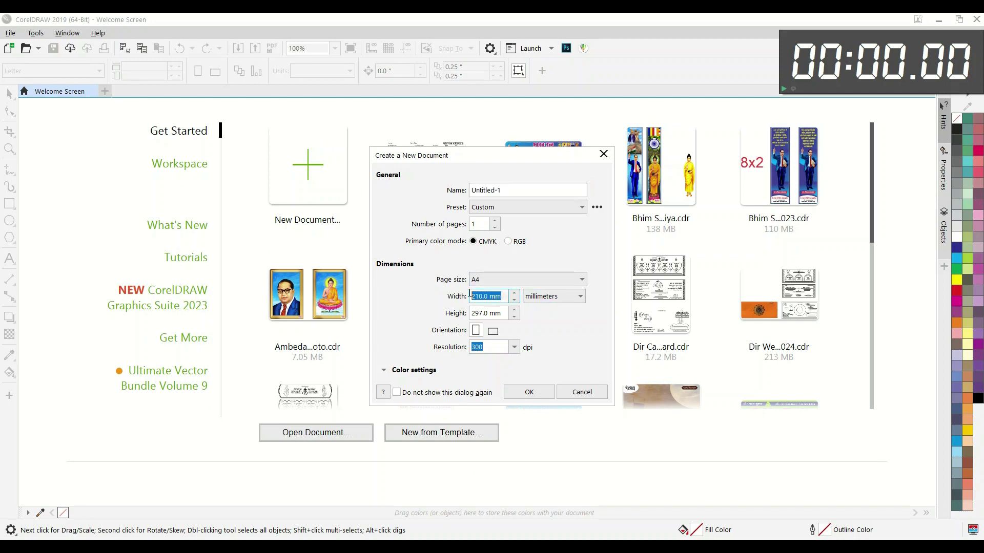
pyautogui.write('90')
pyautogui.press('Tab')
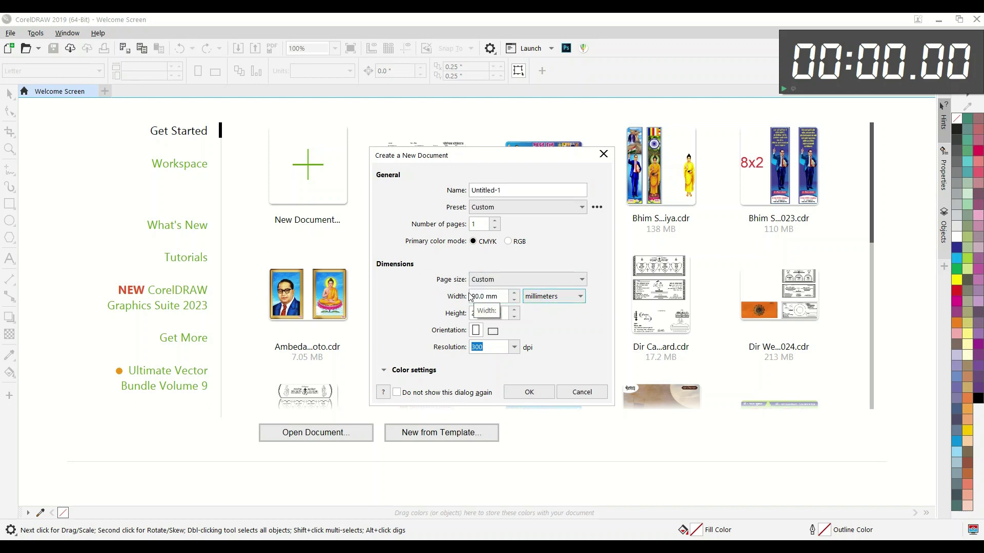
pyautogui.press('Tab')
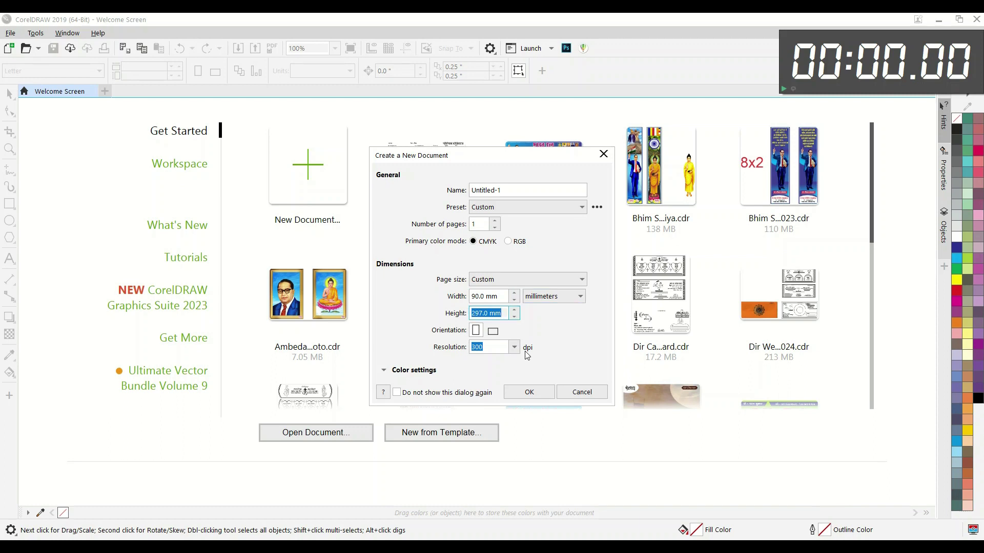
pyautogui.write('54.5')
pyautogui.click(467, 346)
pyautogui.write('6')
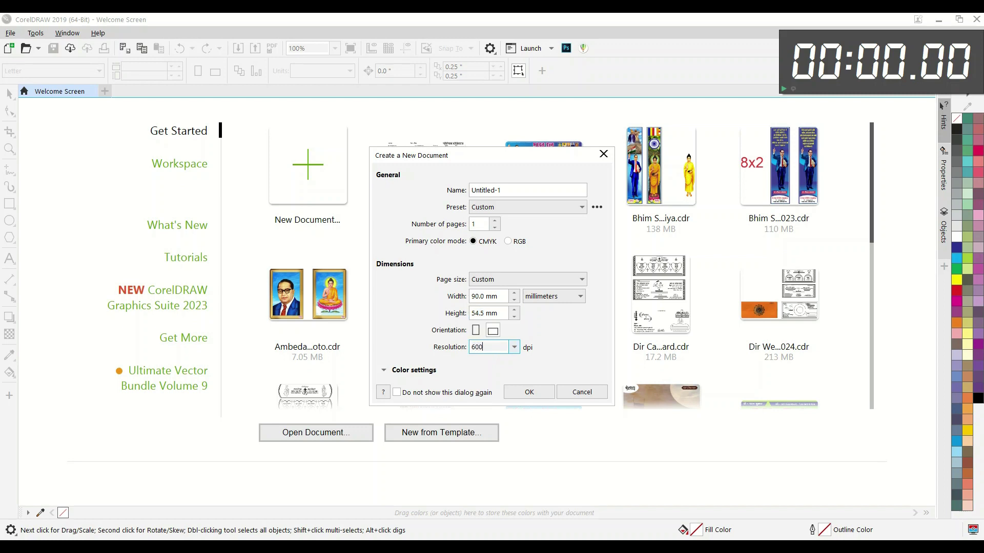
pyautogui.click(546, 301)
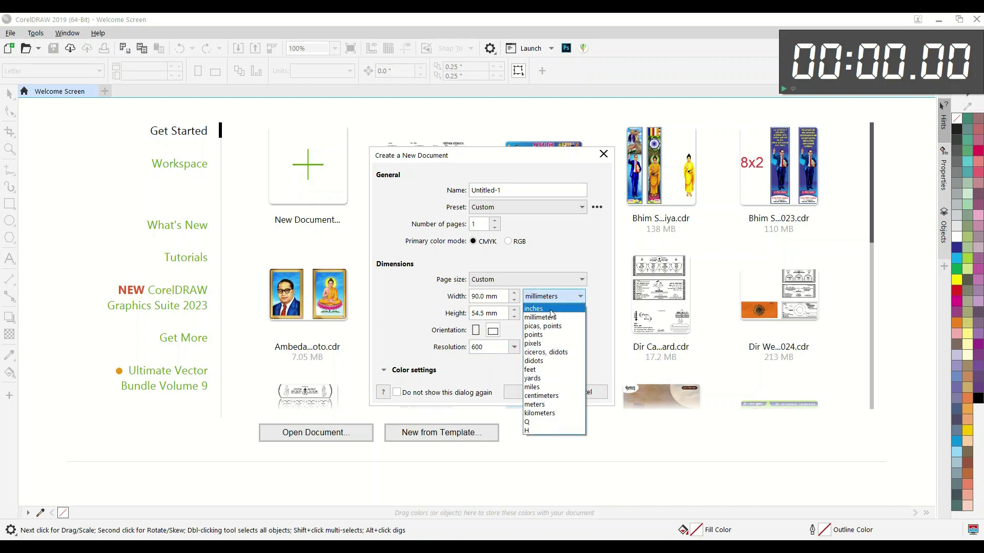
pyautogui.click(539, 316)
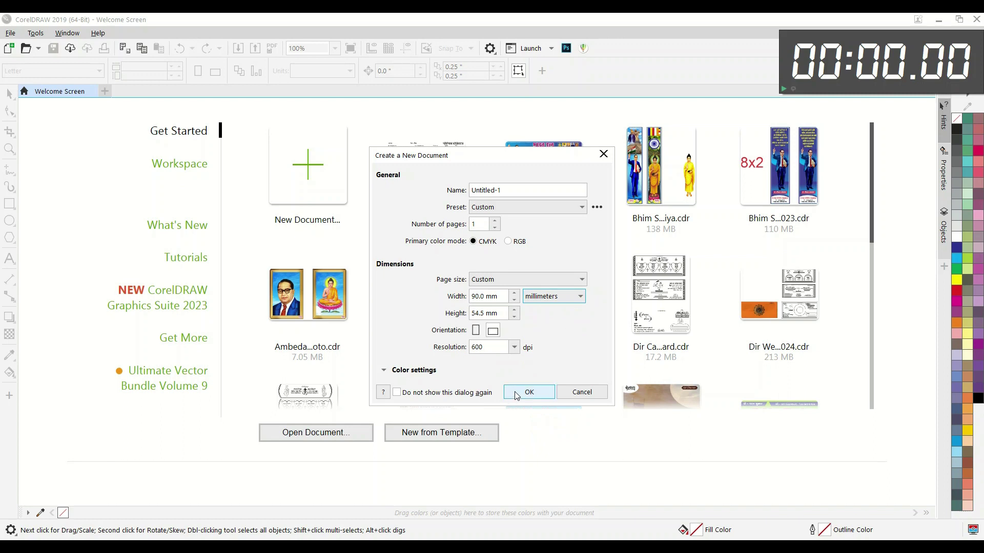
pyautogui.click(516, 396)
pyautogui.moveTo(404, 312); pyautogui.dragTo(798, 391)
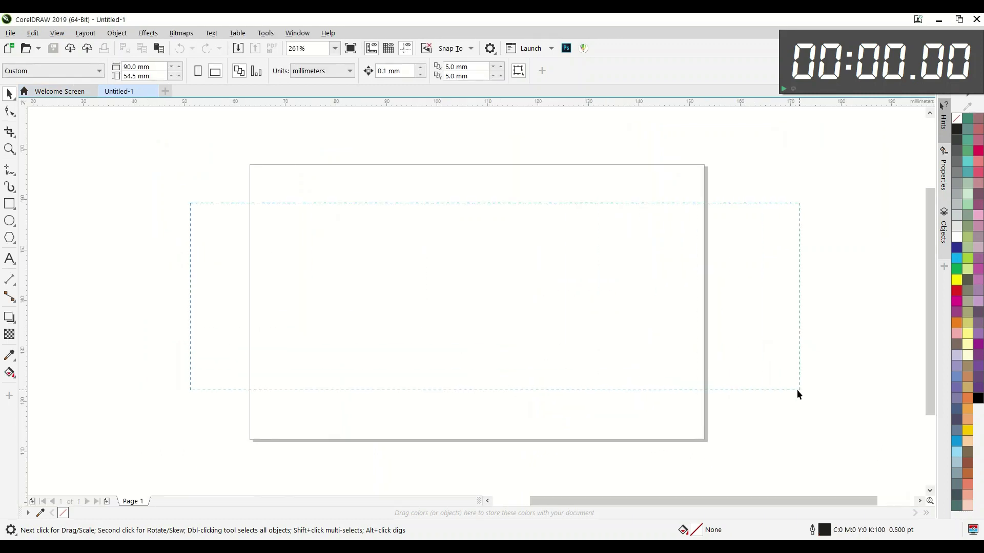
# Add a page-frame rectangle resized to 80 × 46 mm, centred on the card.
pyautogui.doubleClick(10, 205)
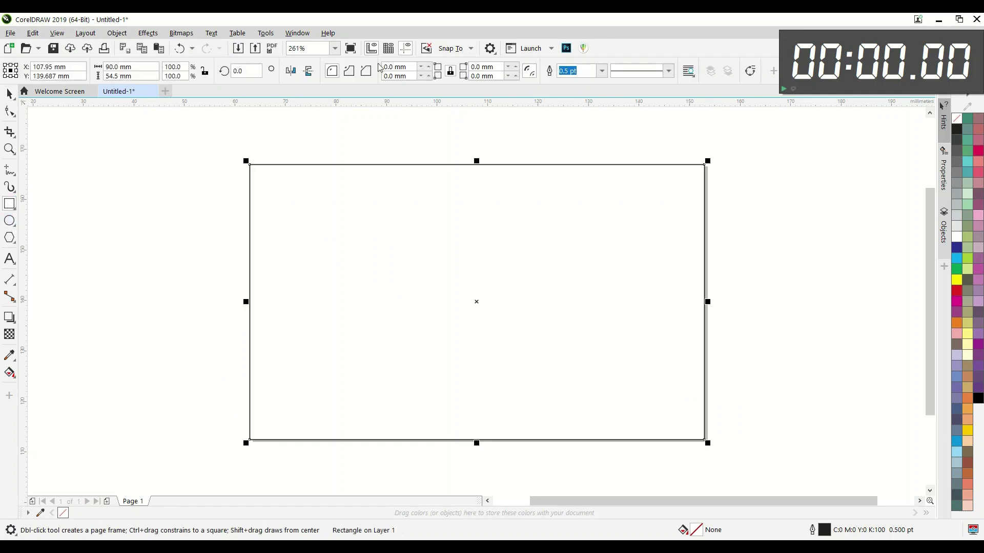
pyautogui.moveTo(135, 67); pyautogui.dragTo(95, 66)
pyautogui.write('80')
pyautogui.press('Tab')
pyautogui.write('46')
pyautogui.press('Return')
pyautogui.click(9, 93)
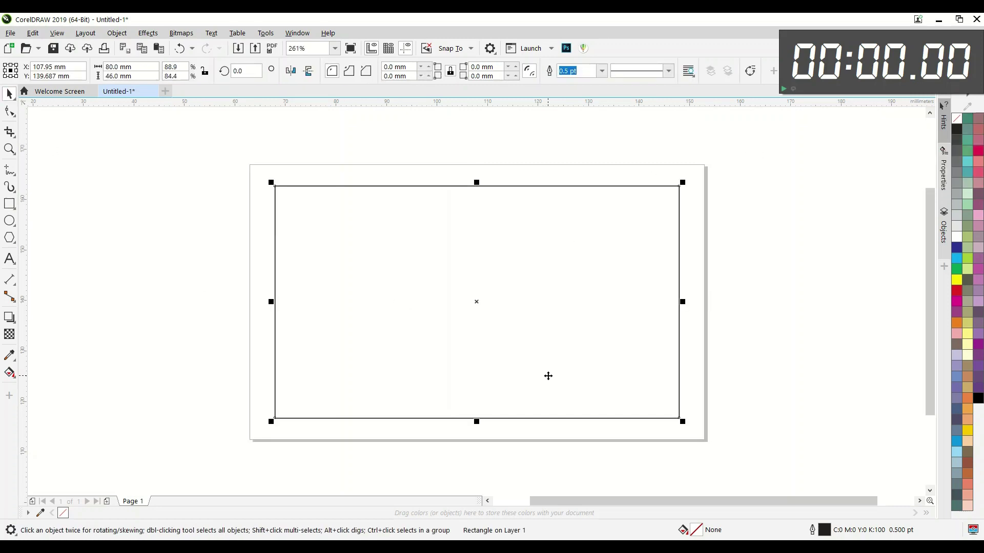
pyautogui.click(307, 322)
pyautogui.click(322, 186)
pyautogui.moveTo(167, 170); pyautogui.dragTo(201, 201)
pyautogui.moveTo(743, 414); pyautogui.dragTo(744, 414)
# Place guidelines on the rectangle's top, bottom, left and right edges.
pyautogui.moveTo(451, 172); pyautogui.dragTo(448, 186)
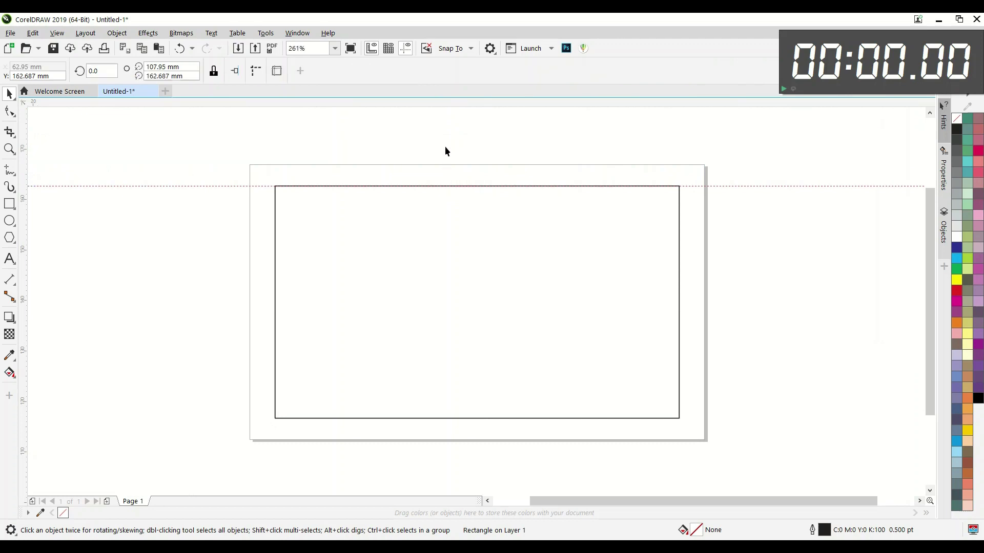
pyautogui.moveTo(434, 385); pyautogui.dragTo(433, 418)
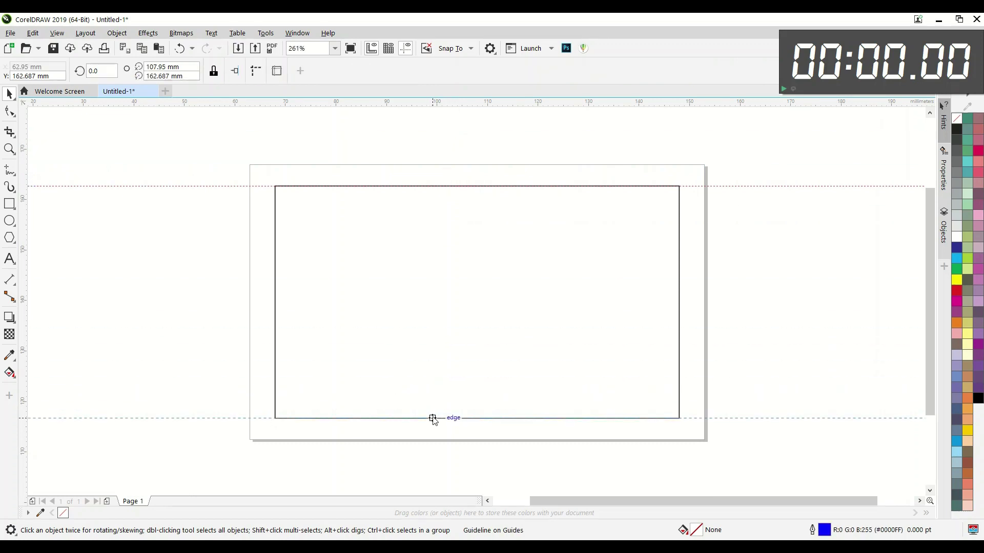
pyautogui.moveTo(27, 401); pyautogui.dragTo(275, 420)
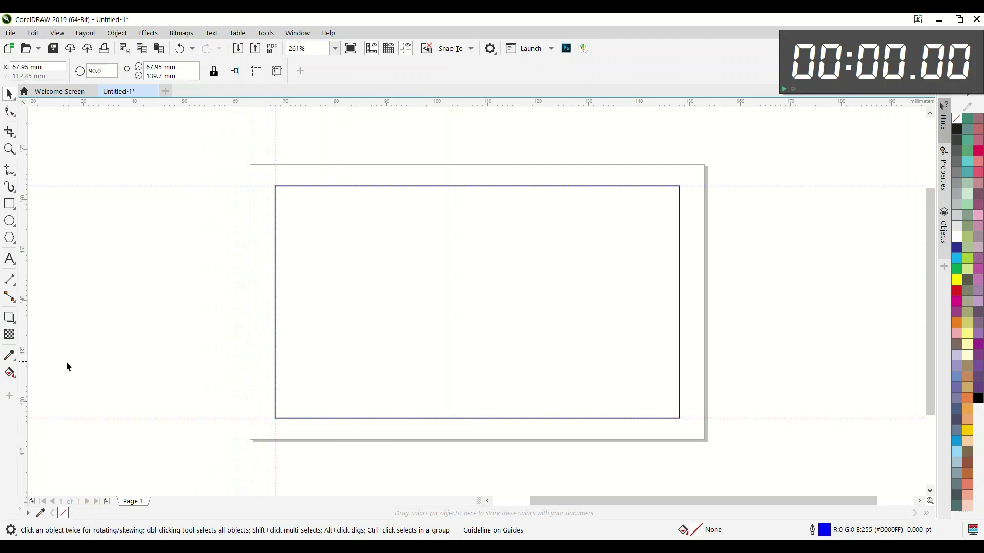
pyautogui.moveTo(624, 394); pyautogui.dragTo(677, 413)
# Lock the four guidelines and delete the rectangle.
pyautogui.keyDown('shift'); pyautogui.click(184, 186); pyautogui.keyUp('shift')
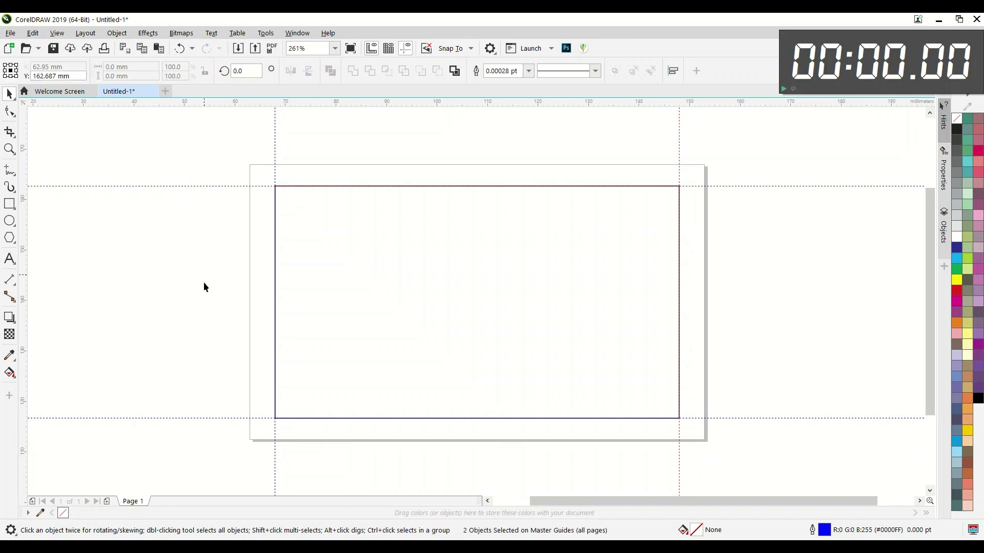
pyautogui.rightClick(275, 467)
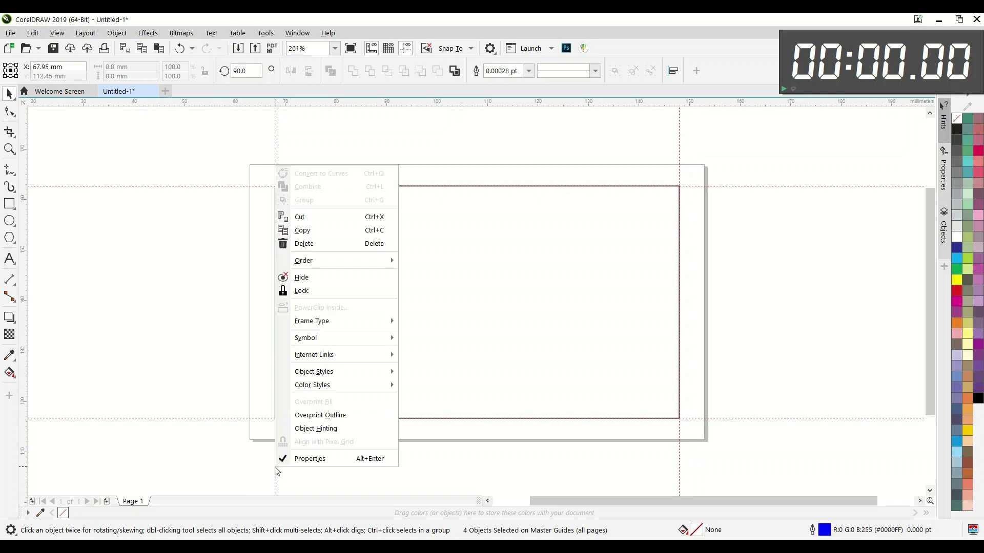
pyautogui.click(308, 290)
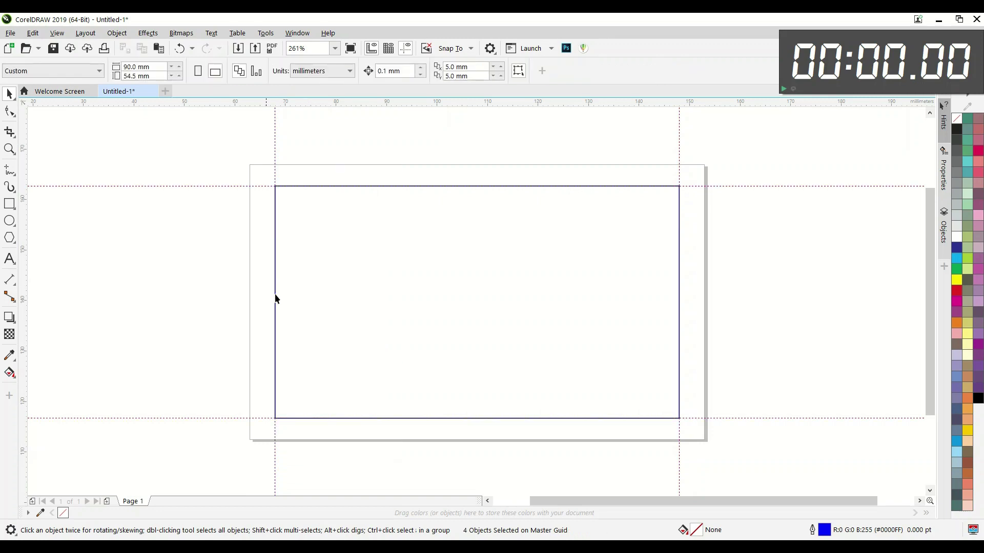
pyautogui.click(496, 286)
pyautogui.press('Delete')
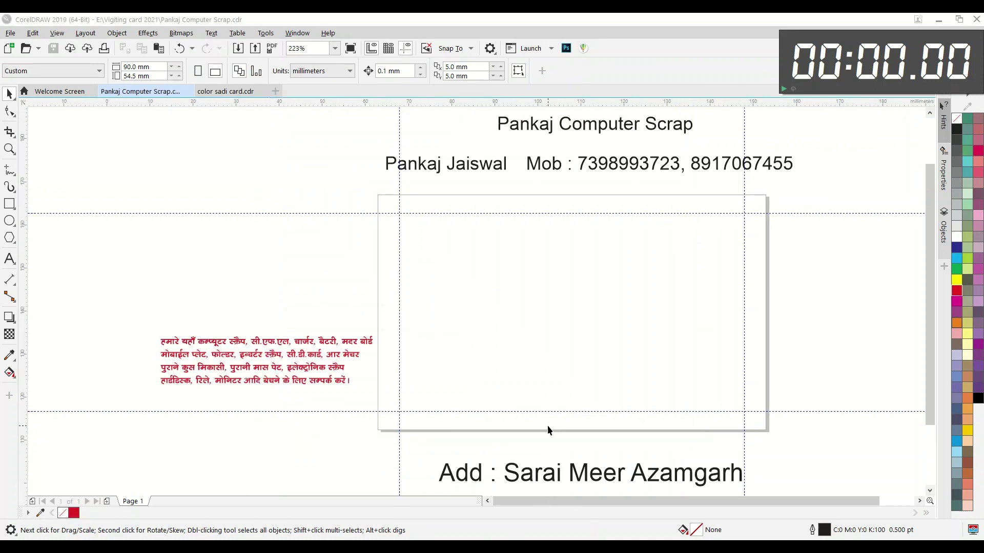
# Change the 'Pankaj Computer Scrap' heading's font to Franklin Gothic Demi.
pyautogui.moveTo(379, 429); pyautogui.dragTo(380, 430)
pyautogui.click(536, 167)
pyautogui.click(552, 128)
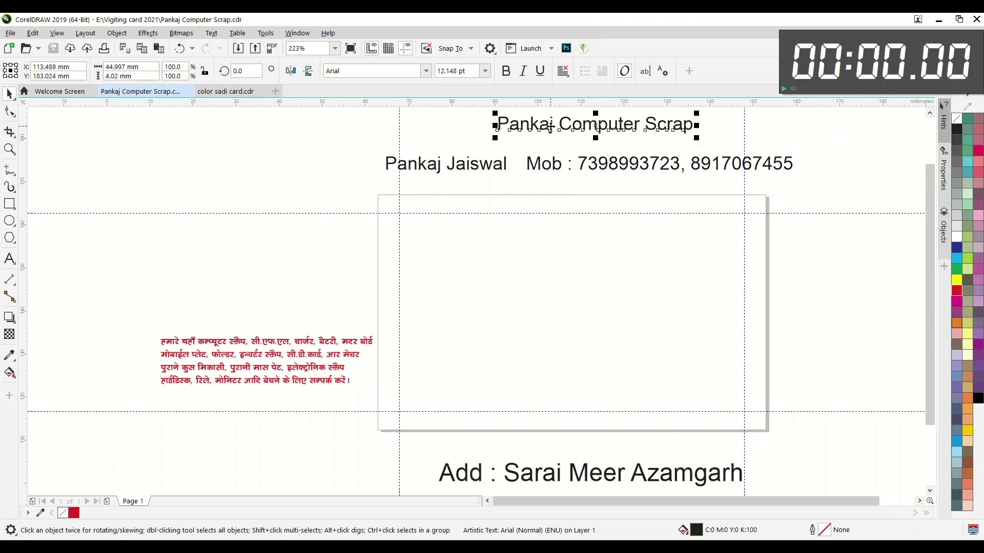
pyautogui.click(427, 72)
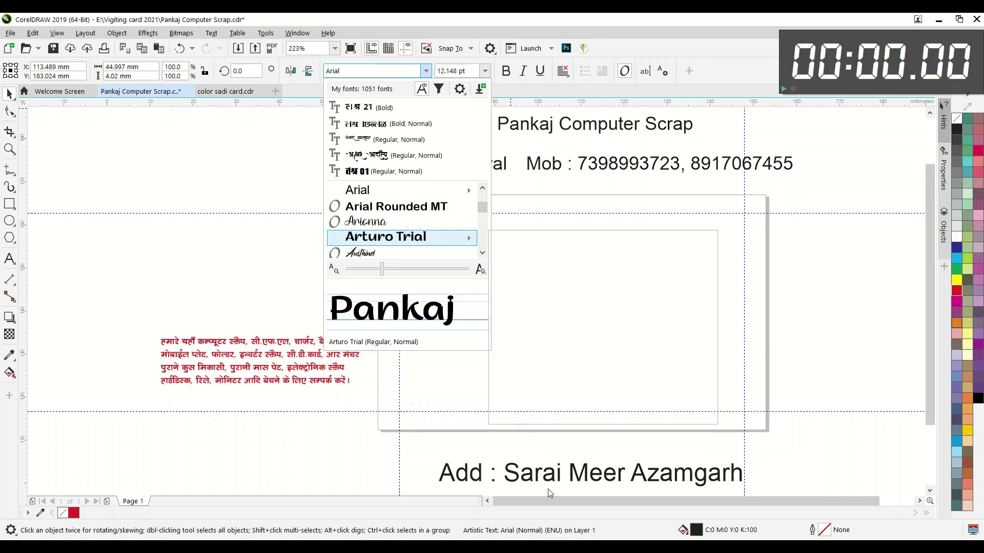
pyautogui.click(427, 74)
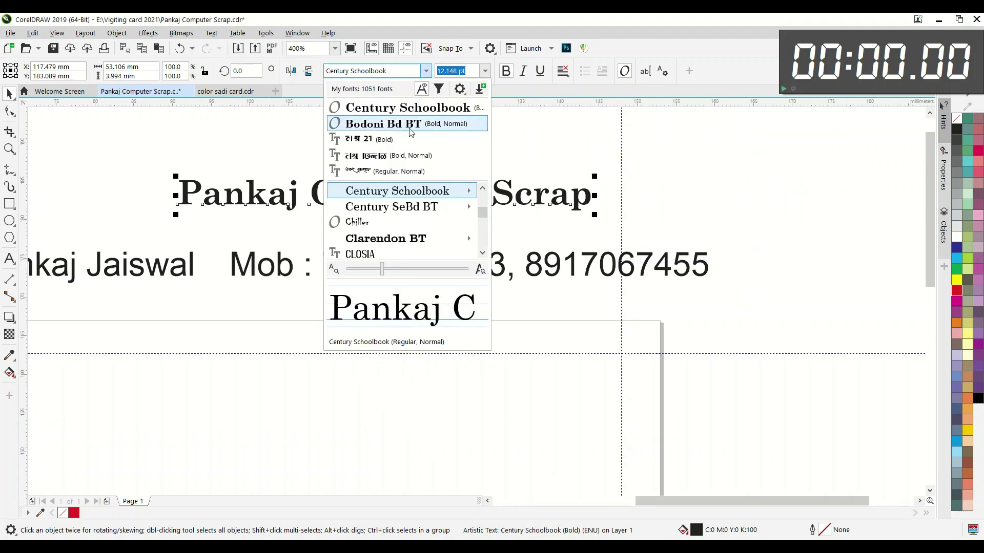
pyautogui.scroll(-2, 396, 220)
pyautogui.scroll(-1, 396, 225)
pyautogui.scroll(-2, 396, 224)
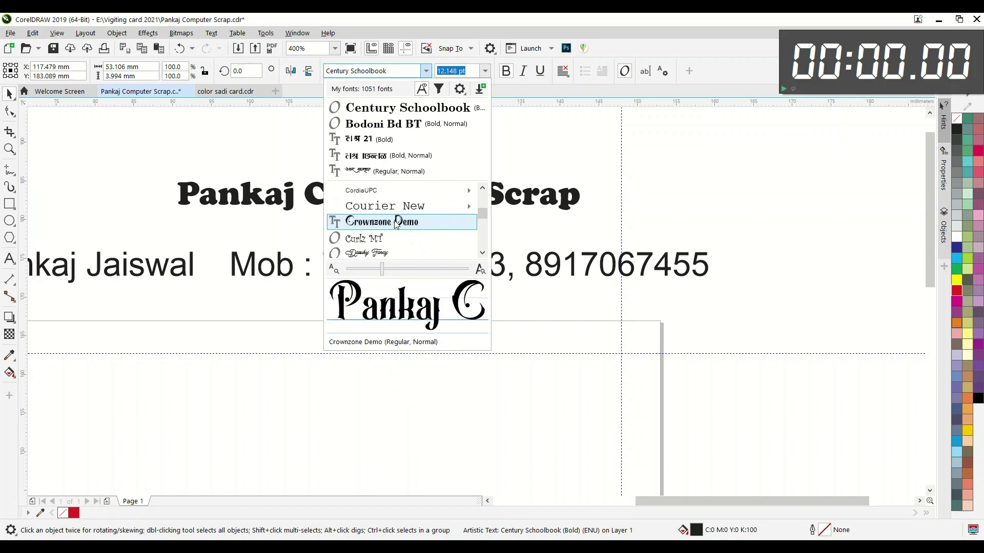
pyautogui.scroll(-1, 396, 224)
pyautogui.scroll(-1, 395, 223)
pyautogui.scroll(-1, 395, 224)
pyautogui.scroll(-1, 395, 223)
pyautogui.scroll(-1, 395, 223)
pyautogui.scroll(-1, 395, 221)
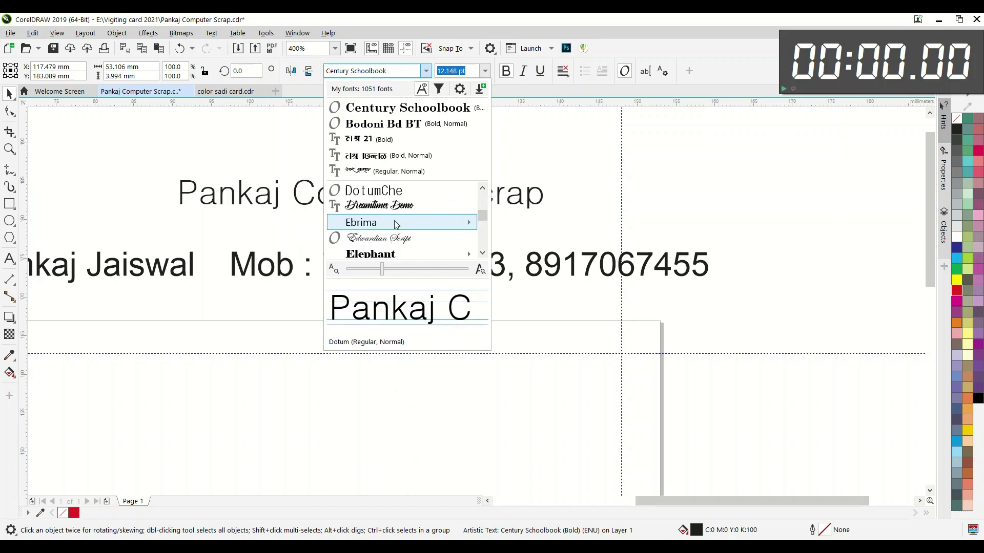
pyautogui.scroll(-2, 395, 222)
pyautogui.scroll(-1, 396, 224)
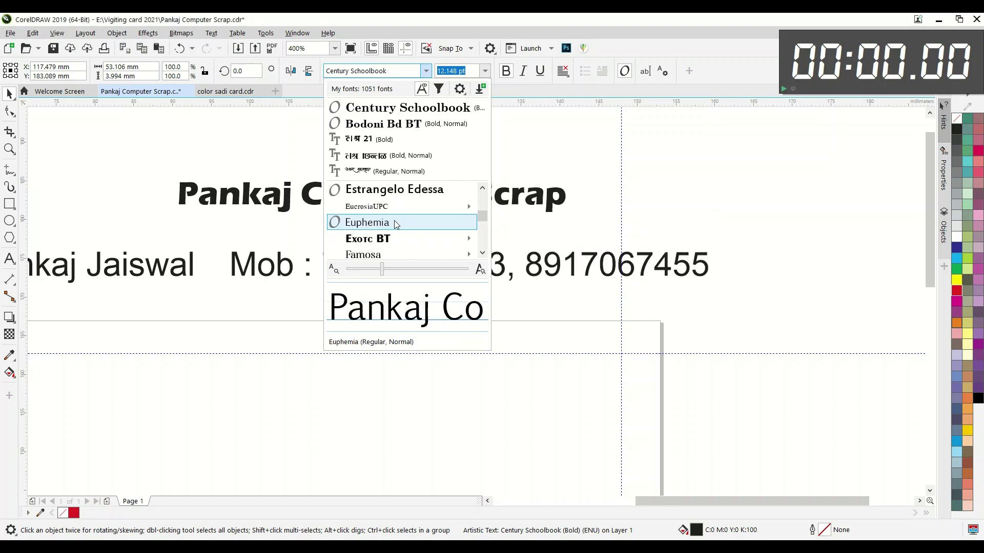
pyautogui.scroll(-1, 395, 223)
pyautogui.scroll(-1, 394, 220)
pyautogui.scroll(-1, 394, 221)
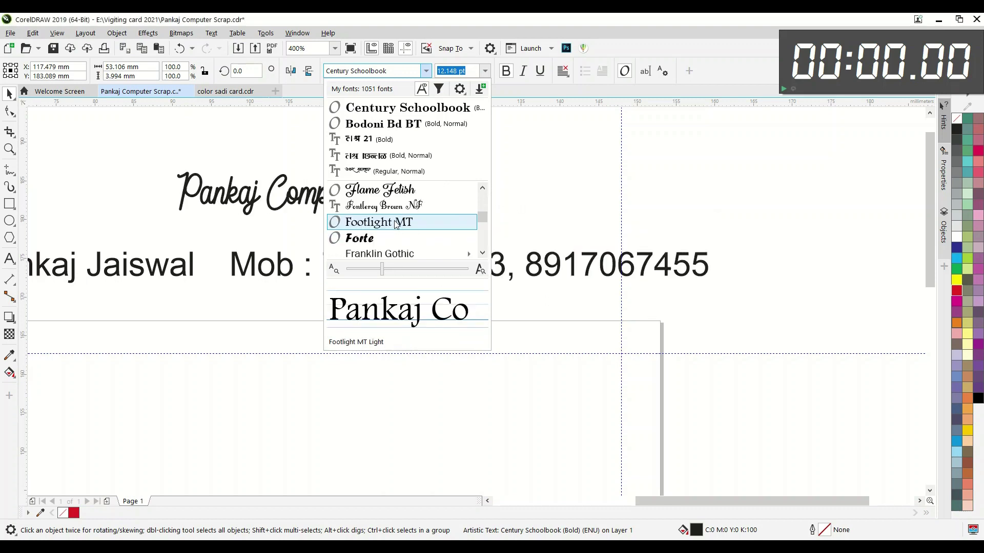
pyautogui.scroll(-1, 395, 220)
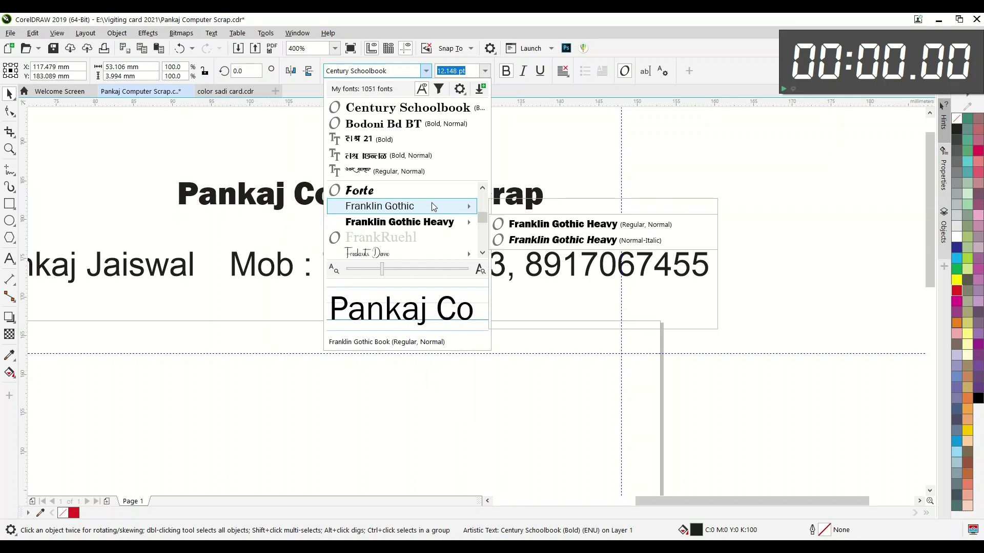
pyautogui.moveTo(380, 253)
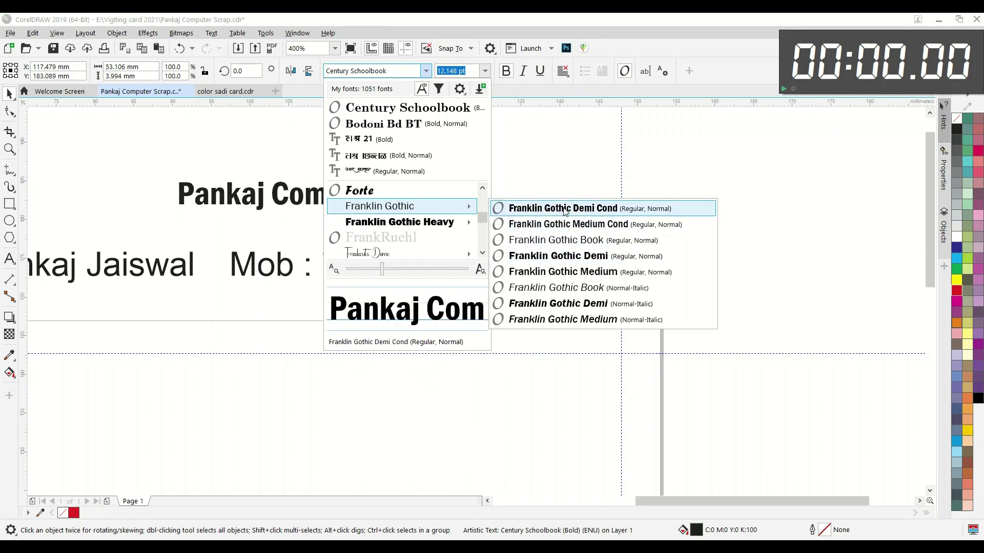
pyautogui.click(561, 256)
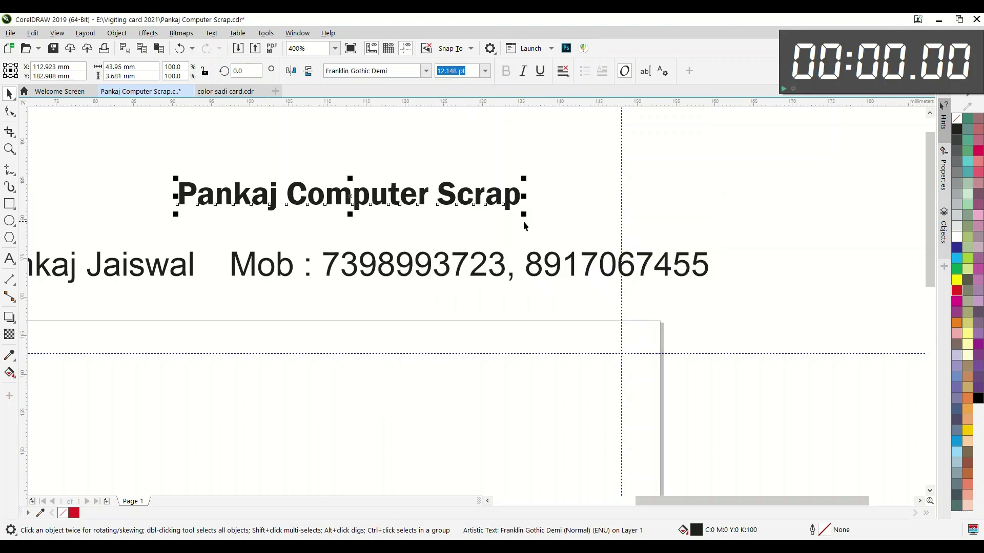
# Scale the heading up to 18.624 pt and select the contact line for a new typeface.
pyautogui.moveTo(524, 214); pyautogui.dragTo(703, 233)
pyautogui.scroll(-2, 342, 216)
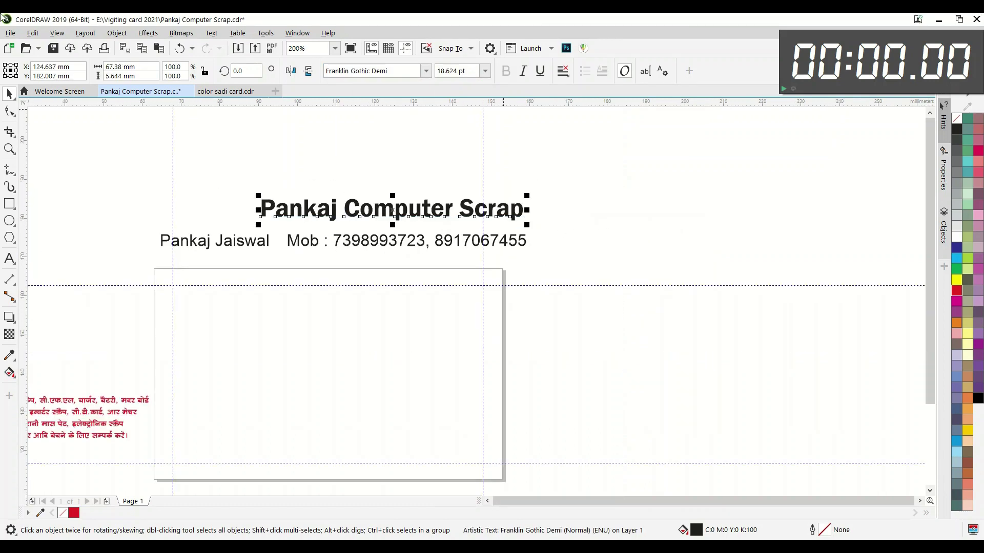
pyautogui.scroll(2, 189, 226)
pyautogui.moveTo(104, 236); pyautogui.dragTo(750, 301)
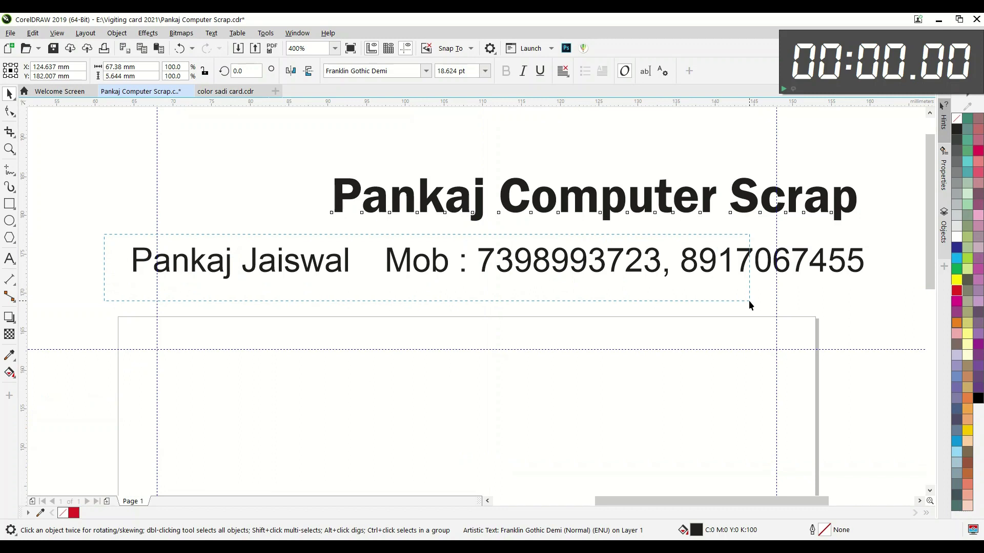
pyautogui.moveTo(889, 323); pyautogui.dragTo(889, 323)
pyautogui.click(426, 71)
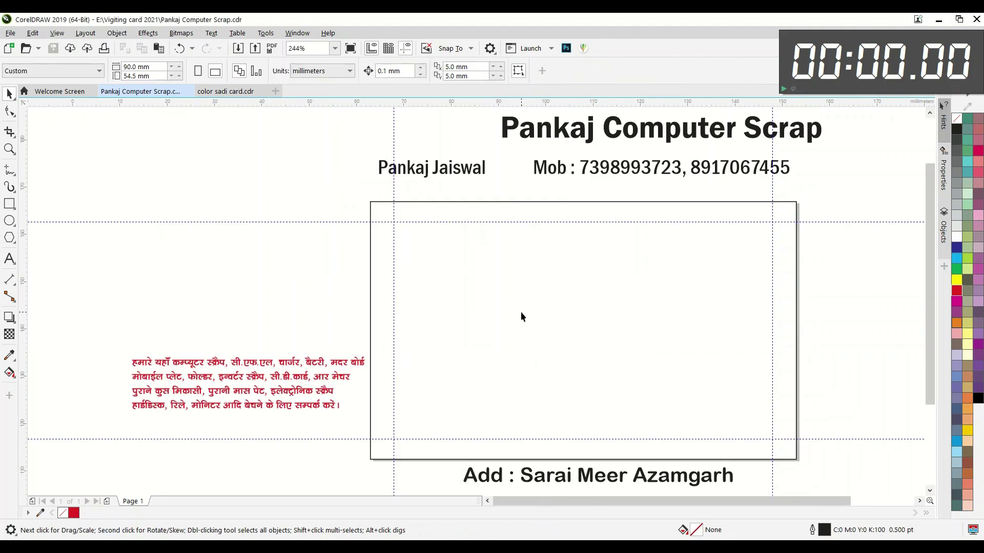
# Draw a straight freehand line horizontally across the middle of the card.
pyautogui.click(9, 170)
pyautogui.click(357, 321)
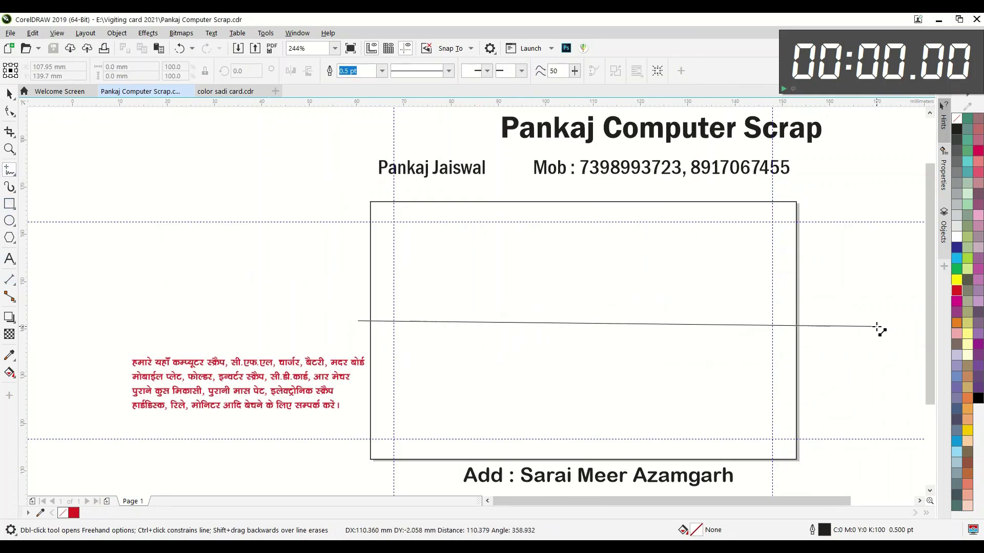
pyautogui.click(875, 322)
pyautogui.click(9, 94)
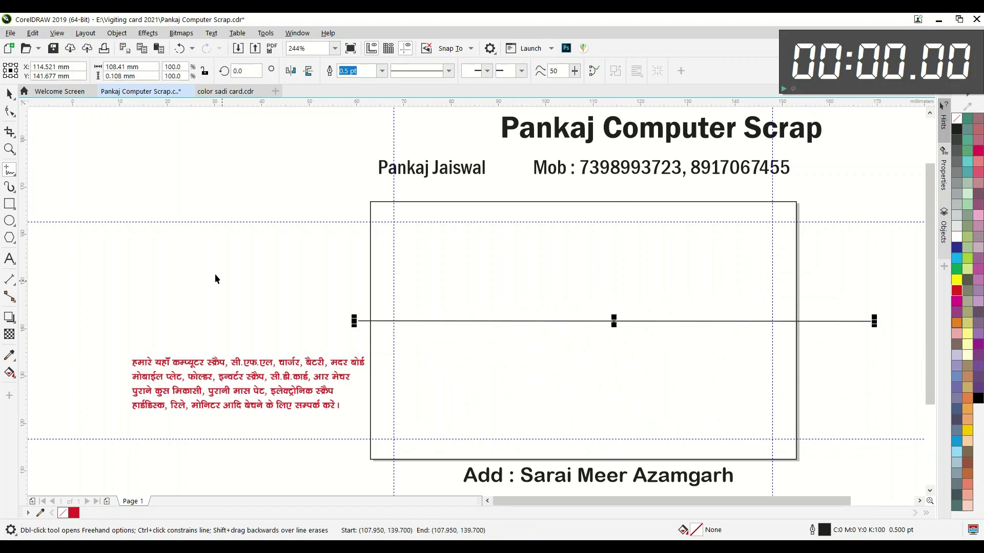
pyautogui.click(430, 328)
pyautogui.click(435, 322)
pyautogui.moveTo(288, 298); pyautogui.dragTo(886, 367)
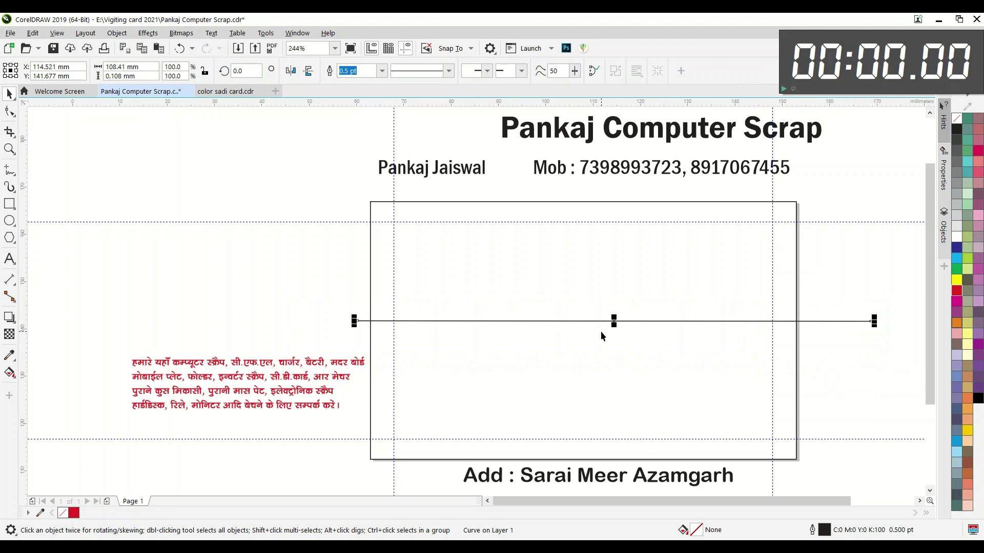
# Convert the line to a curve, bend it, and move it lower on the card.
pyautogui.press('F10')
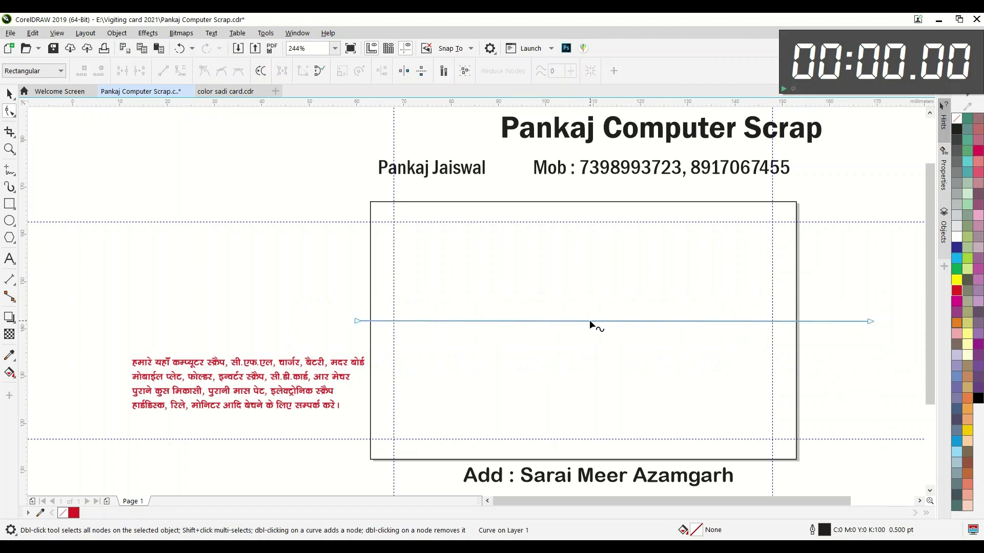
pyautogui.rightClick(589, 321)
pyautogui.click(620, 403)
pyautogui.moveTo(706, 324)
pyautogui.mouseDown()
pyautogui.moveTo(573, 340)
pyautogui.moveTo(515, 268)
pyautogui.mouseUp()
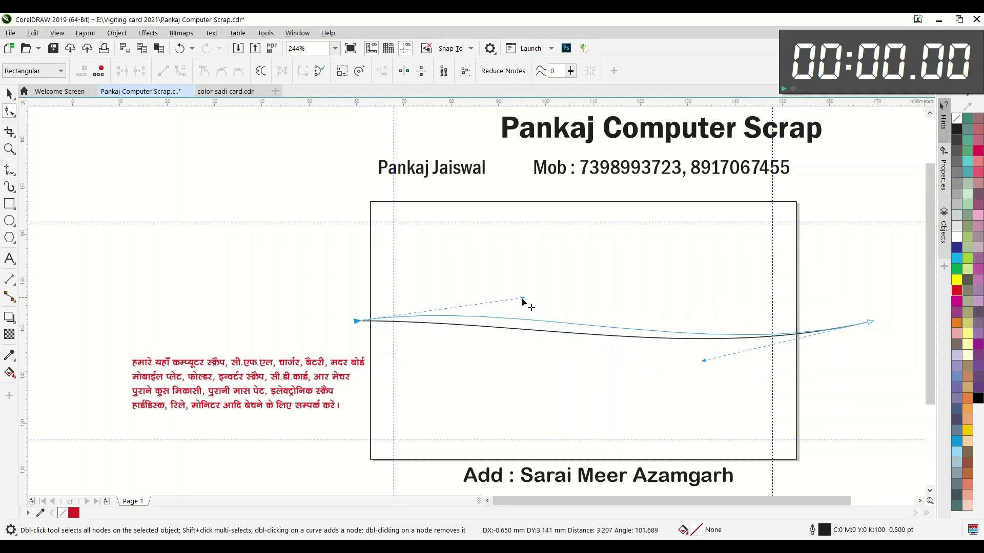
pyautogui.click(9, 93)
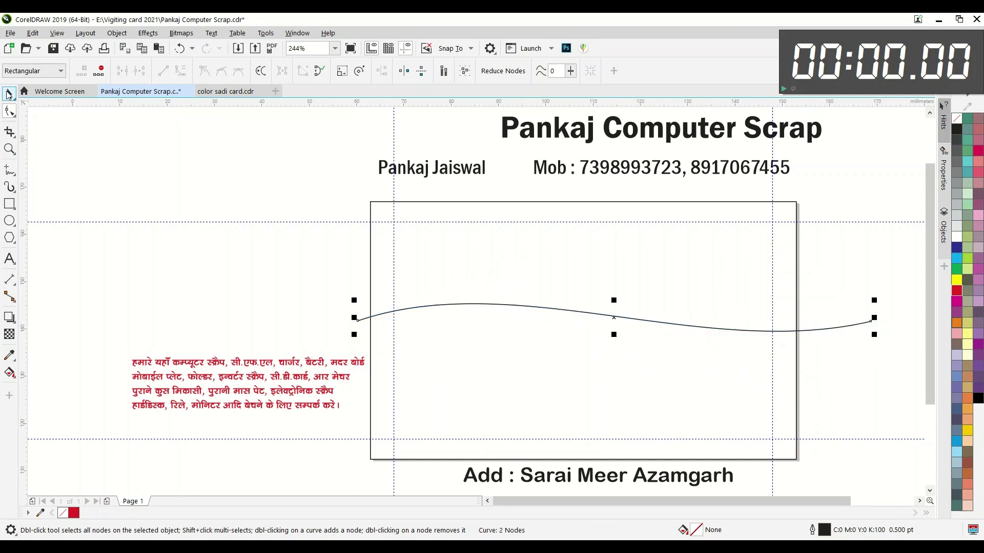
pyautogui.moveTo(615, 321)
pyautogui.mouseDown()
pyautogui.moveTo(616, 352)
pyautogui.moveTo(610, 346)
pyautogui.mouseUp()
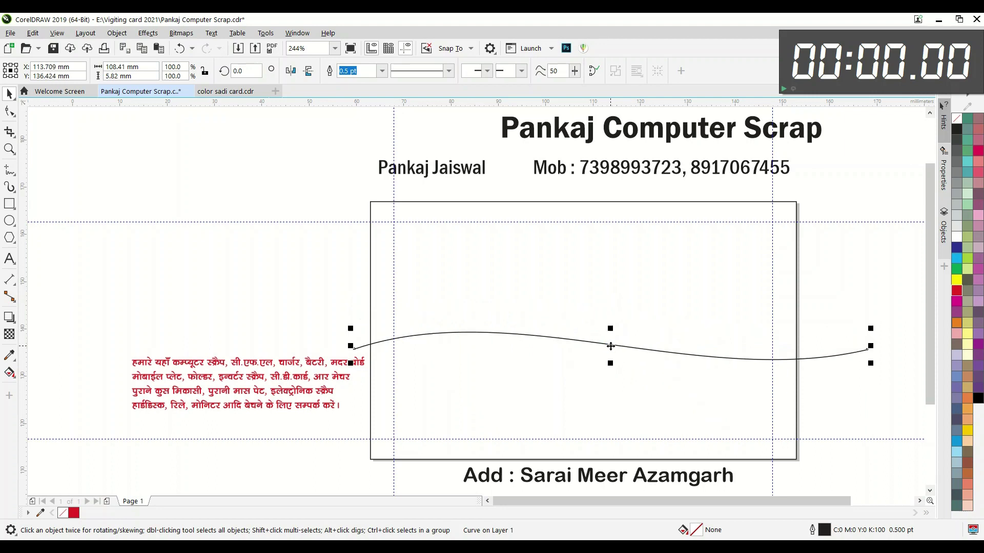
# Shape the curve's nodes and handles into a smooth S-shaped wave.
pyautogui.press('F10')
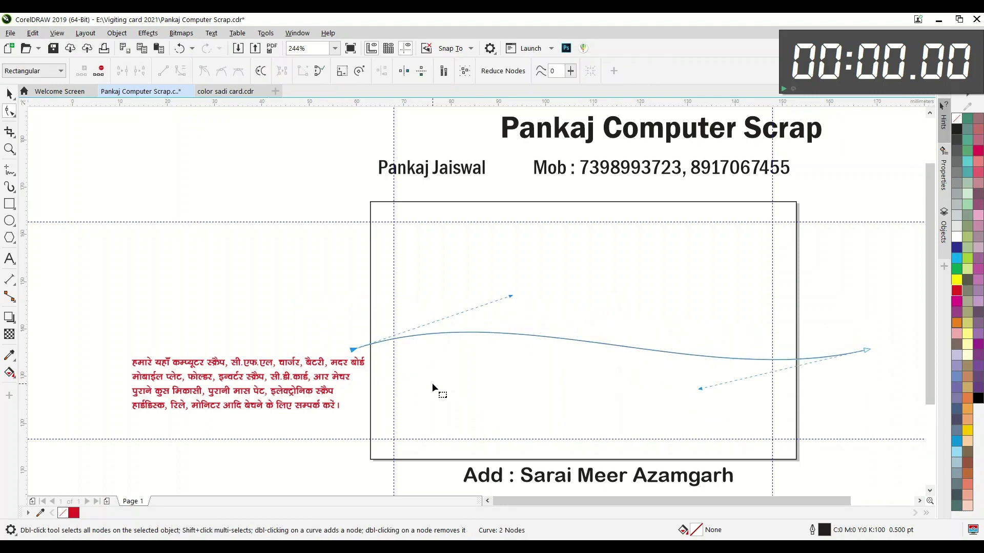
pyautogui.moveTo(511, 297); pyautogui.dragTo(491, 251)
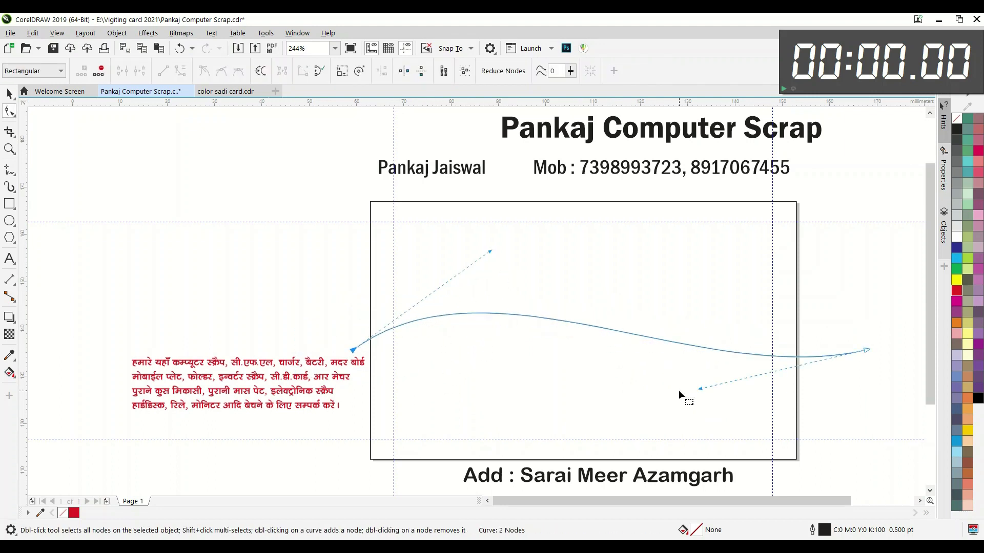
pyautogui.moveTo(707, 390); pyautogui.dragTo(724, 434)
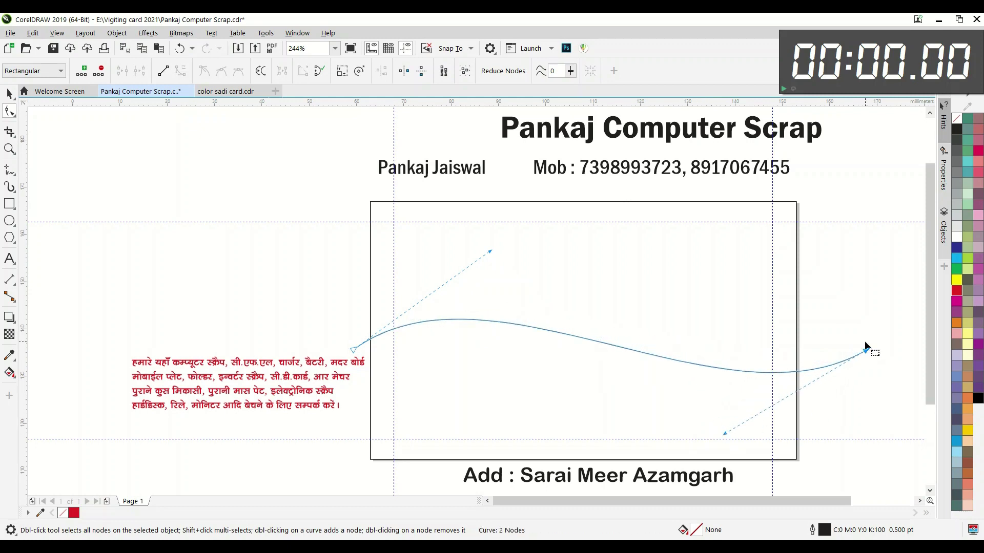
pyautogui.moveTo(866, 352); pyautogui.dragTo(853, 340)
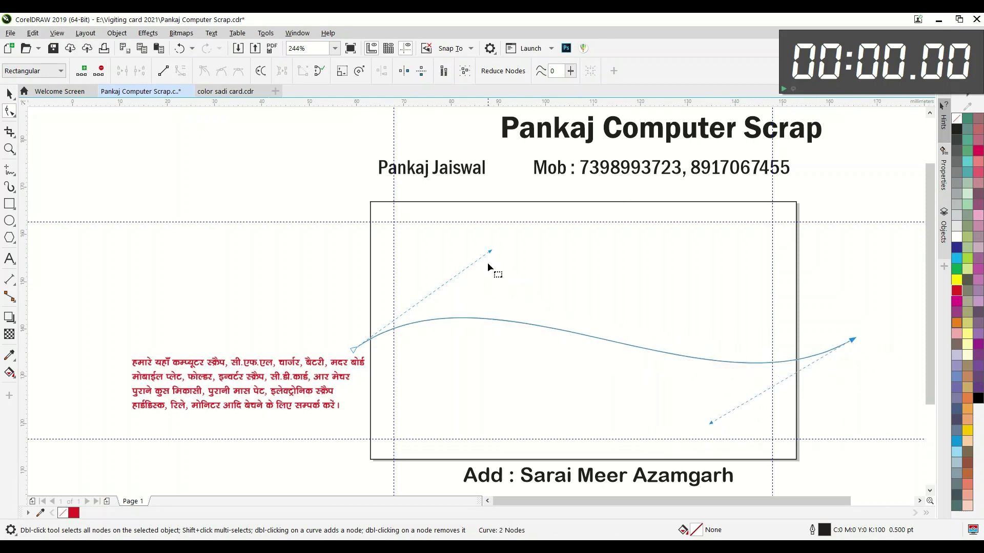
pyautogui.moveTo(490, 253); pyautogui.dragTo(476, 235)
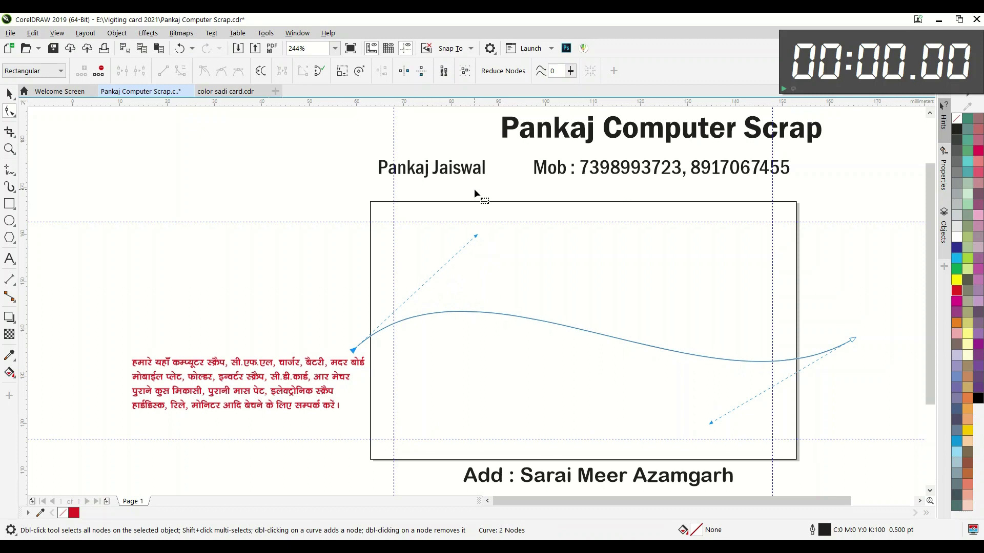
pyautogui.click(7, 94)
pyautogui.click(610, 352)
# Raise the wave curve slightly, dragging it and nudging it up once.
pyautogui.moveTo(610, 335); pyautogui.dragTo(607, 338)
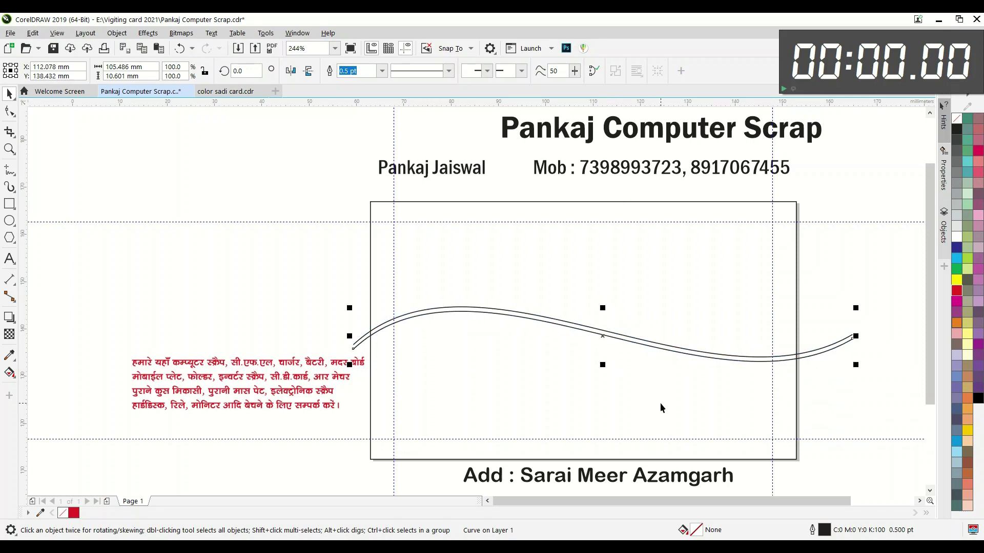
pyautogui.press('Up')
pyautogui.press('Up')
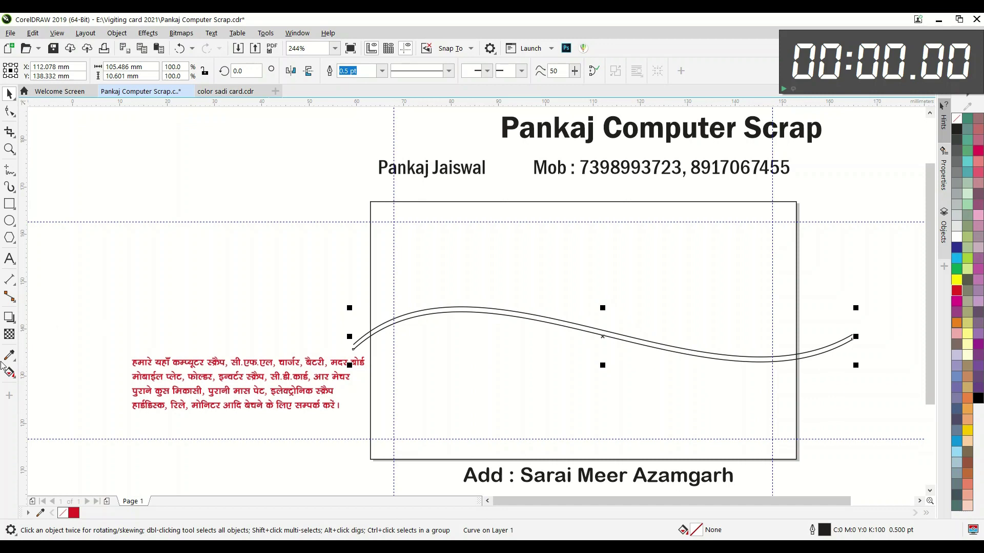
# Smart-fill the card area above the wave and the thin band between the curves.
pyautogui.click(15, 379)
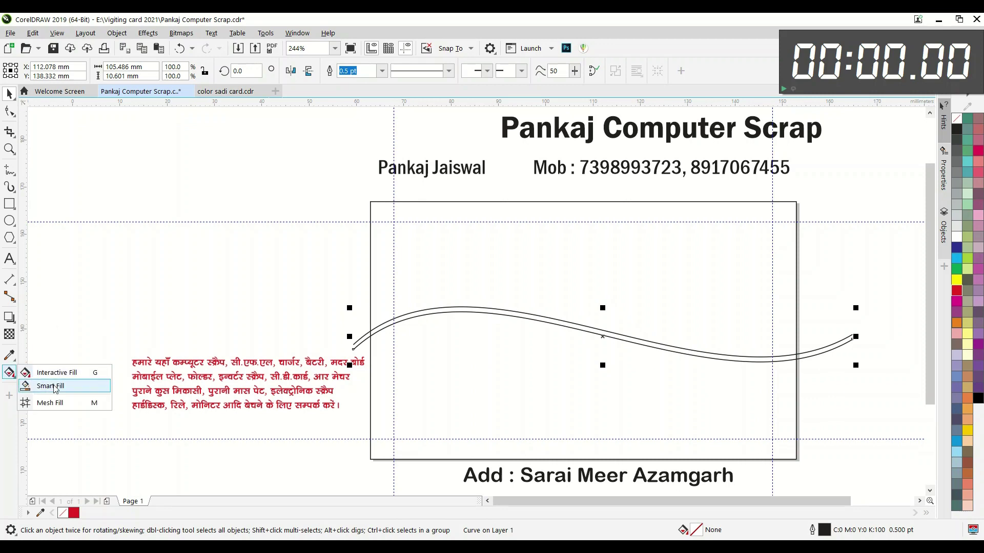
pyautogui.click(98, 392)
pyautogui.click(556, 243)
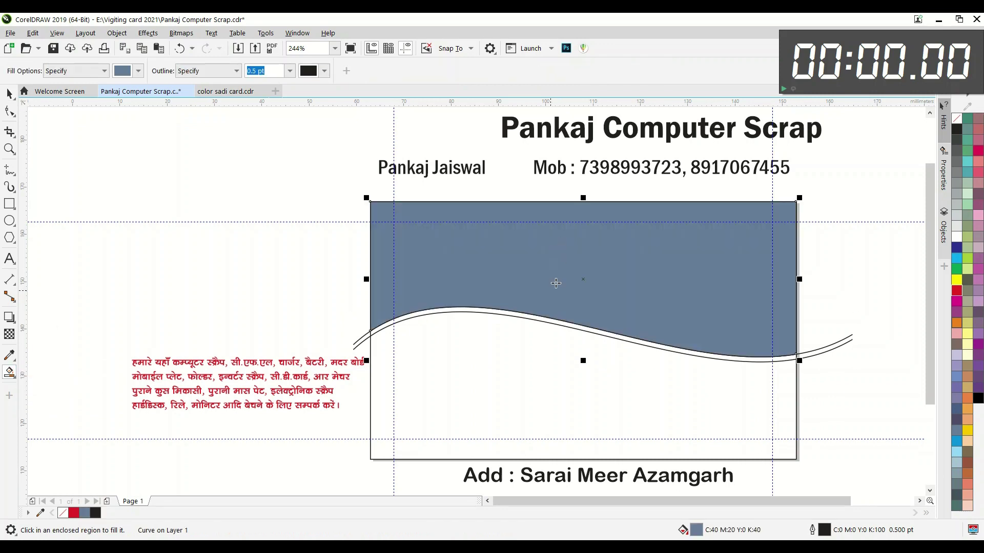
pyautogui.scroll(2, 413, 317)
pyautogui.click(423, 308)
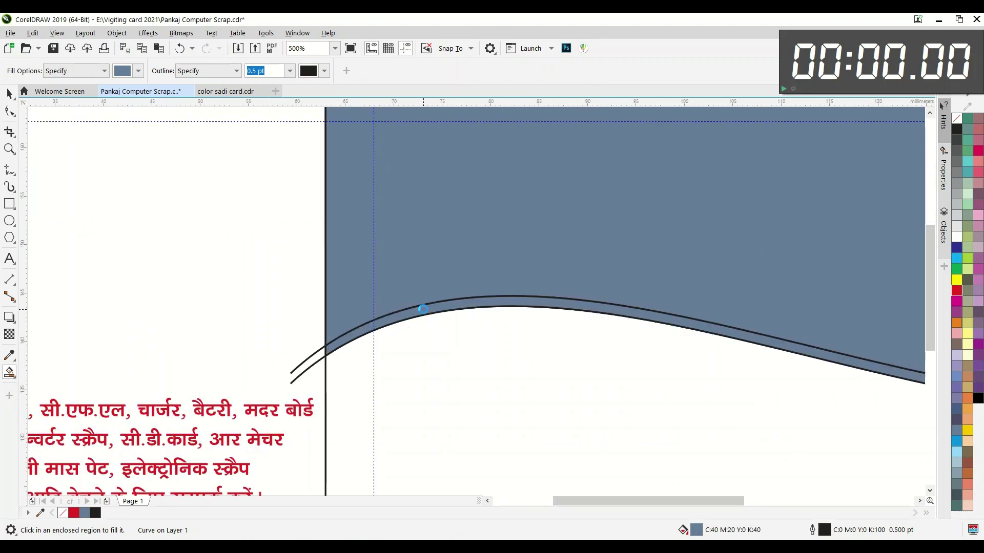
pyautogui.scroll(-2, 411, 305)
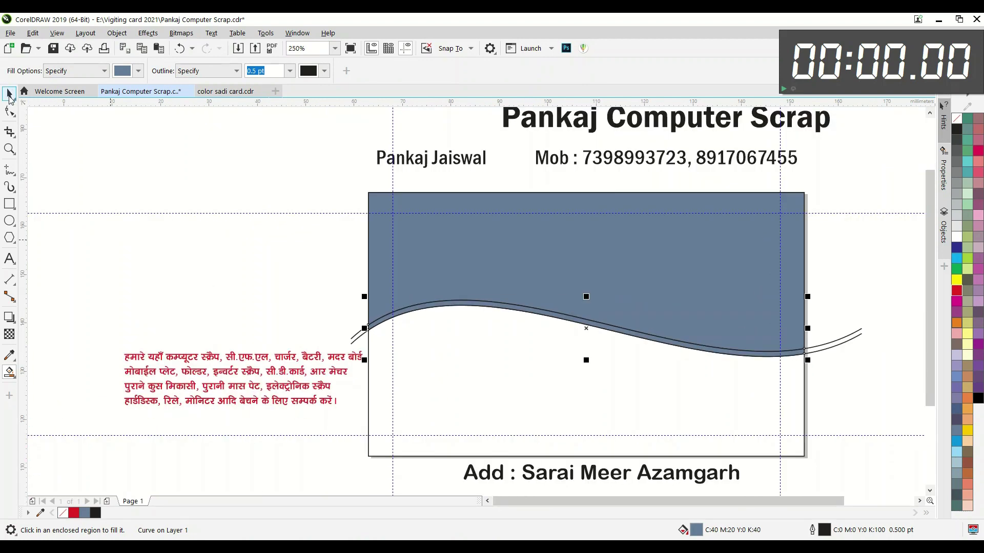
# Colour the band between the curves orange, then select the area above the wave.
pyautogui.click(10, 93)
pyautogui.click(956, 323)
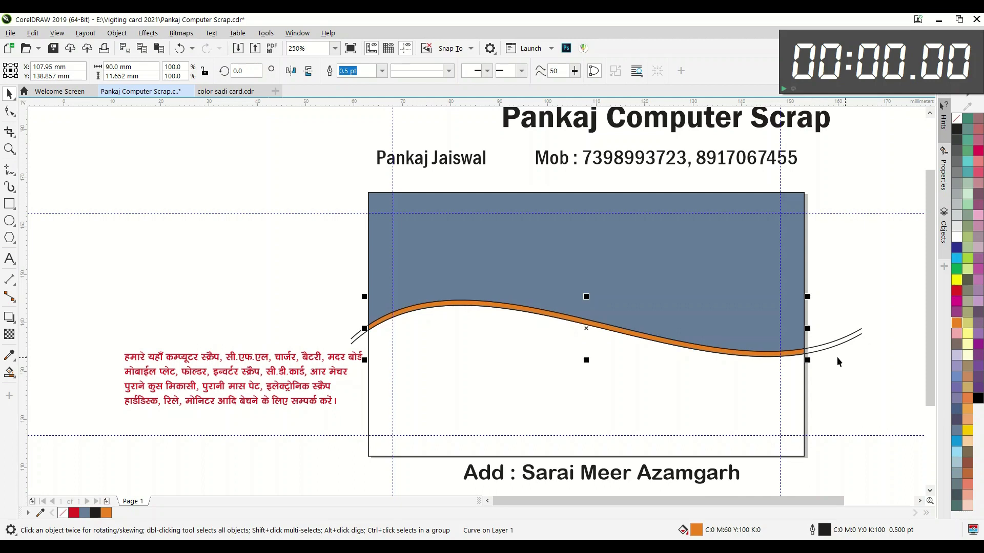
pyautogui.click(851, 345)
pyautogui.click(844, 336)
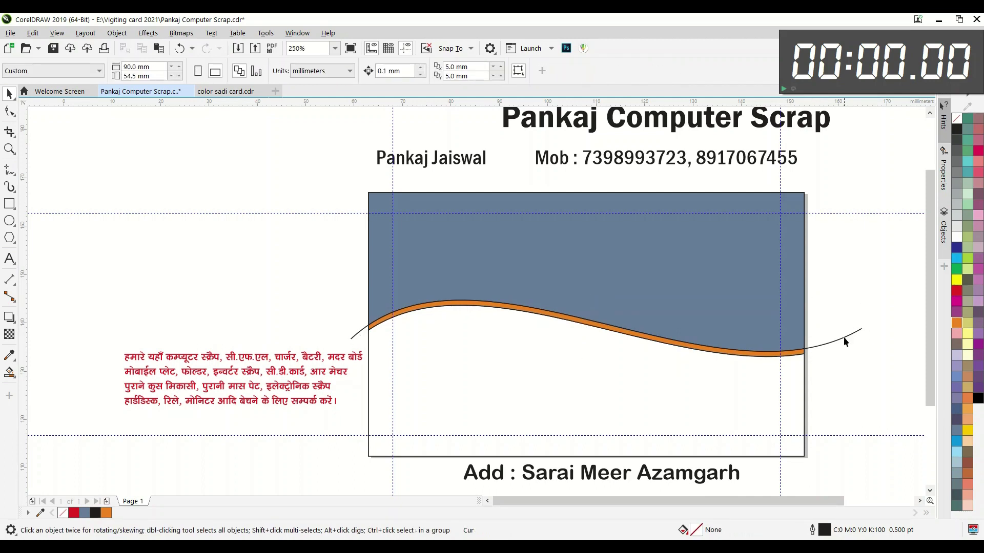
pyautogui.click(846, 337)
pyautogui.click(669, 285)
# Make the header area red and remove the orange stripe's outline.
pyautogui.scroll(-2, 485, 307)
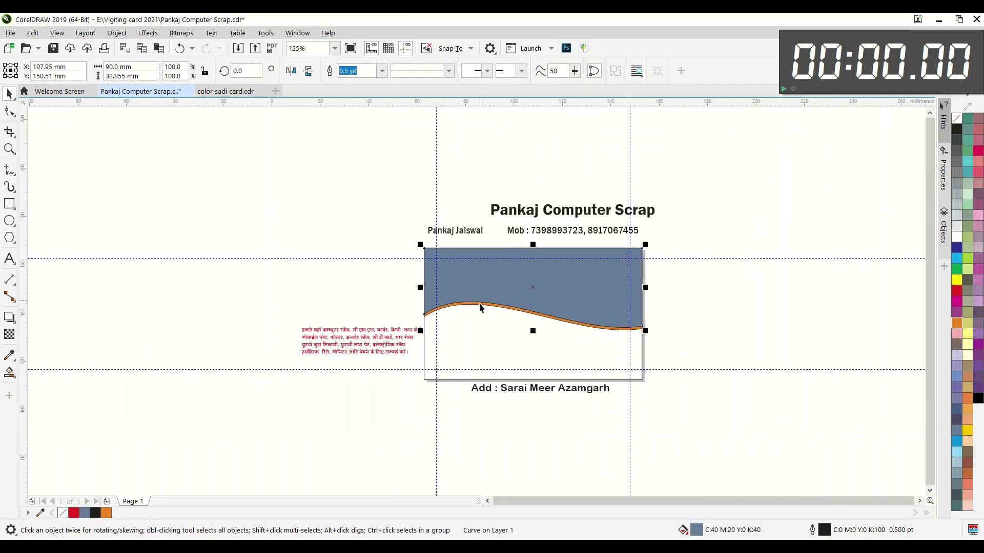
pyautogui.scroll(2, 582, 277)
pyautogui.scroll(-1, 571, 285)
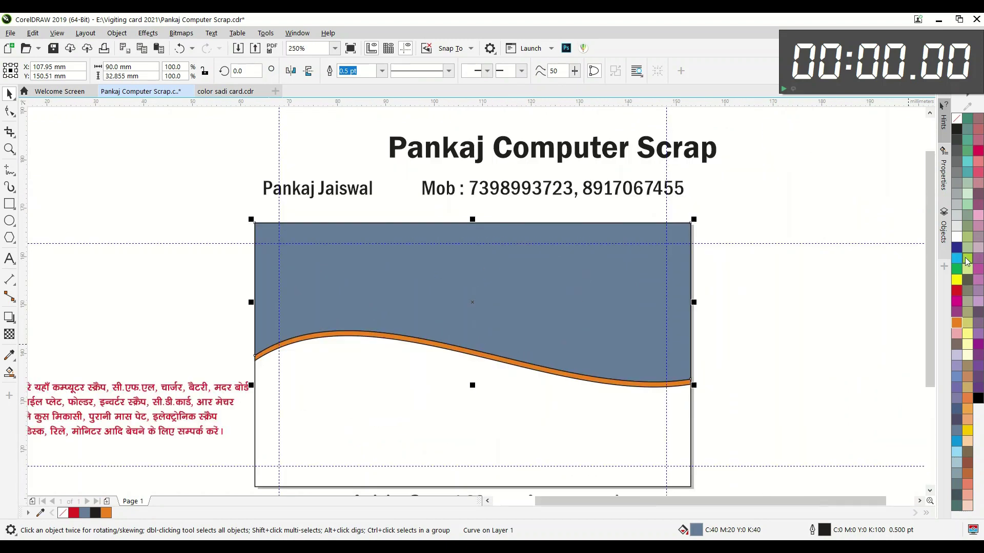
pyautogui.click(956, 291)
pyautogui.click(833, 303)
pyautogui.moveTo(197, 303); pyautogui.dragTo(822, 411)
pyautogui.rightClick(956, 120)
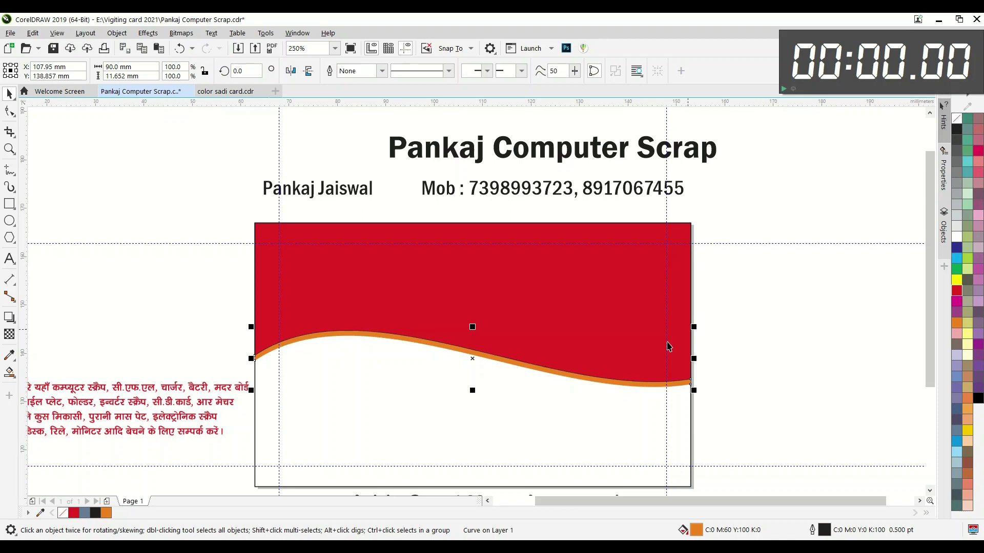
# Nudge the orange stripe up so it sits snug against the red header.
pyautogui.click(589, 292)
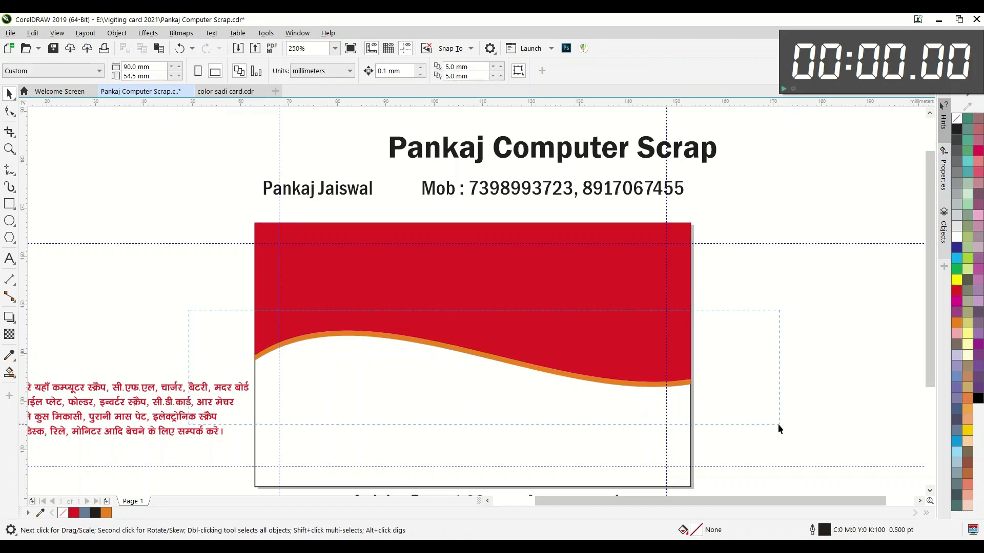
pyautogui.click(378, 352)
pyautogui.scroll(2, 379, 350)
pyautogui.press('Up')
pyautogui.press('Up')
pyautogui.scroll(-1, 360, 360)
pyautogui.click(701, 324)
# Fill the card background rectangle white.
pyautogui.click(417, 292)
pyautogui.scroll(-1, 417, 292)
pyautogui.click(645, 333)
pyautogui.click(445, 367)
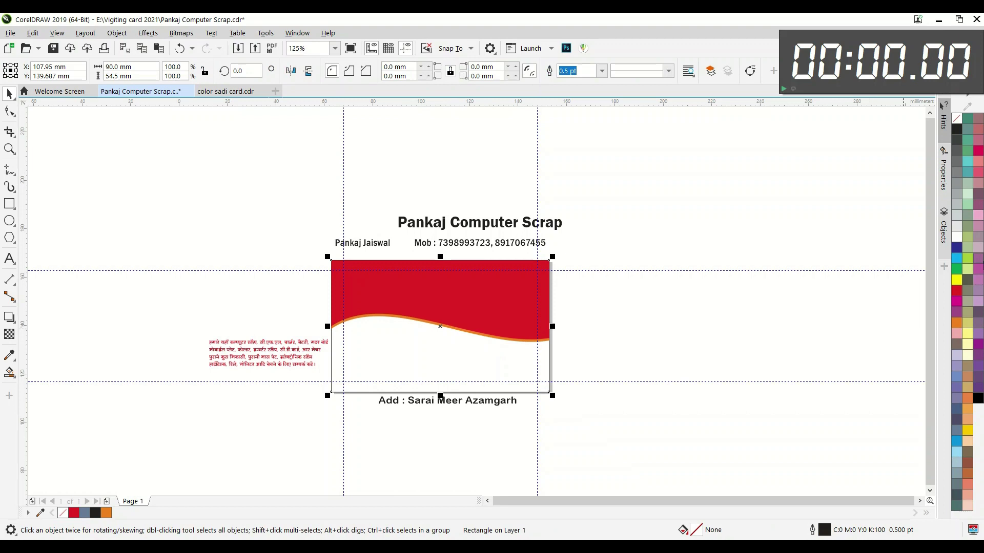
pyautogui.click(957, 236)
pyautogui.click(859, 268)
pyautogui.scroll(1, 395, 365)
pyautogui.scroll(-1, 395, 364)
pyautogui.moveTo(516, 407); pyautogui.dragTo(333, 422)
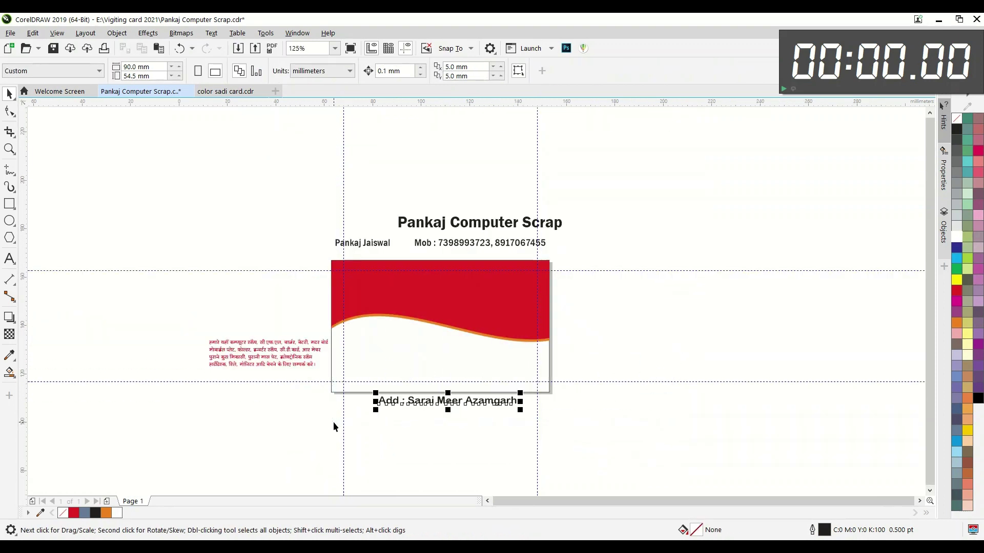
pyautogui.click(668, 316)
pyautogui.scroll(1, 669, 315)
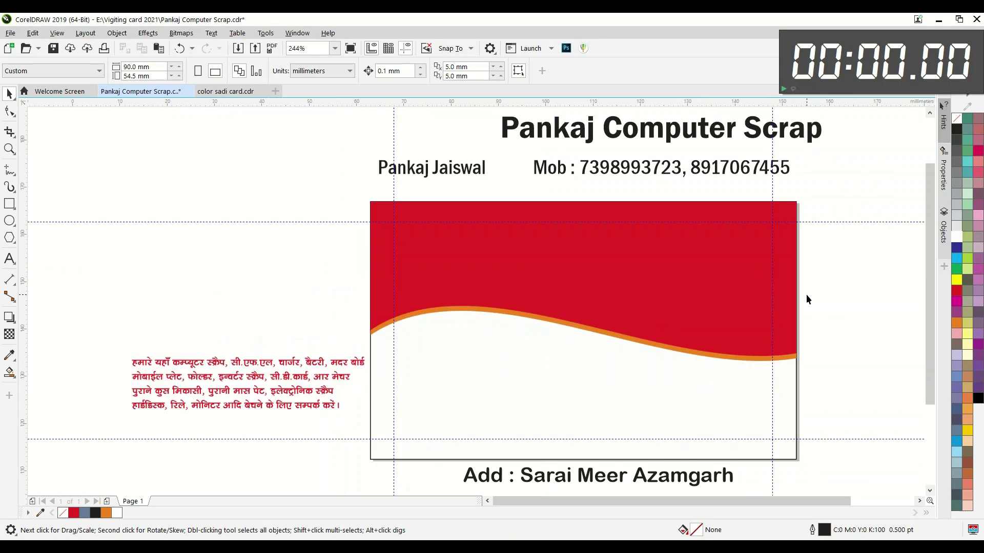
# Enlarge the shop-name heading to about 21 pt above the contact line, then paste the red bitmap.
pyautogui.moveTo(626, 133); pyautogui.dragTo(538, 261)
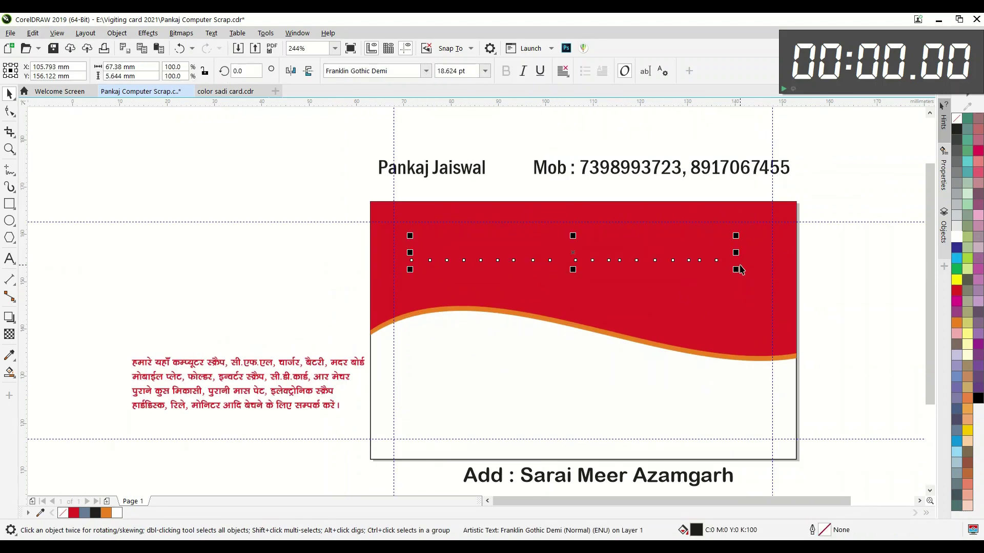
pyautogui.moveTo(737, 272); pyautogui.dragTo(776, 280)
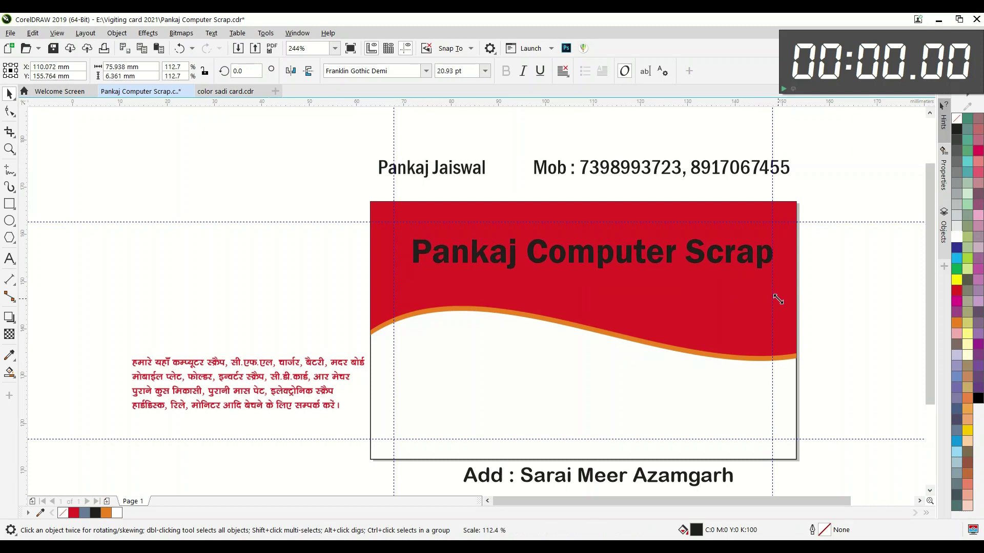
pyautogui.moveTo(595, 255); pyautogui.dragTo(581, 257)
pyautogui.moveTo(571, 194); pyautogui.dragTo(564, 120)
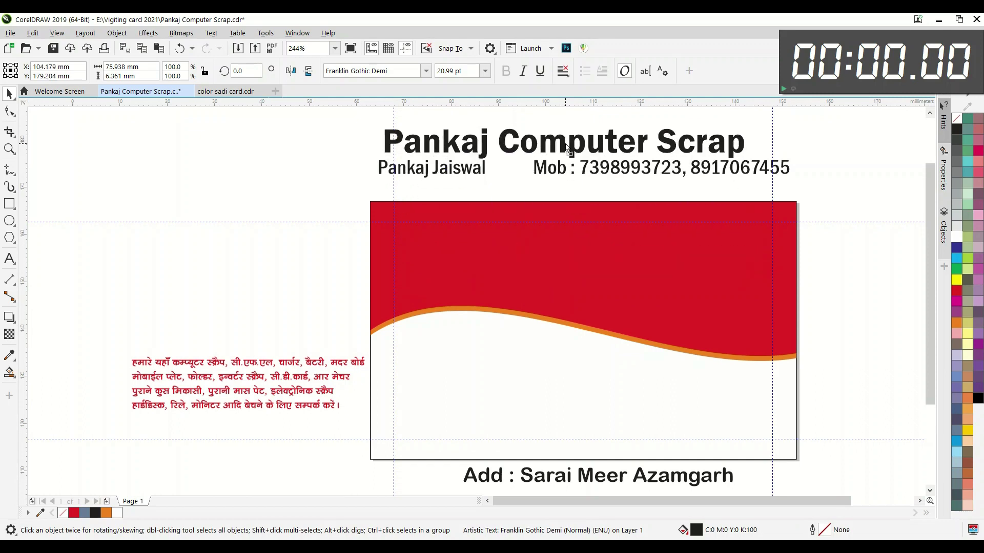
pyautogui.click(851, 297)
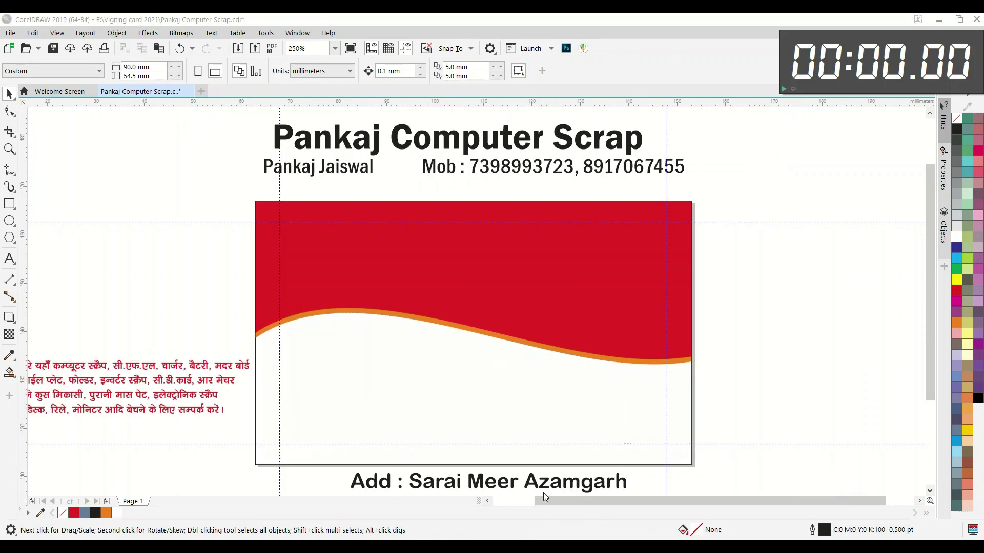
pyautogui.hotkey('ctrl', 'v')
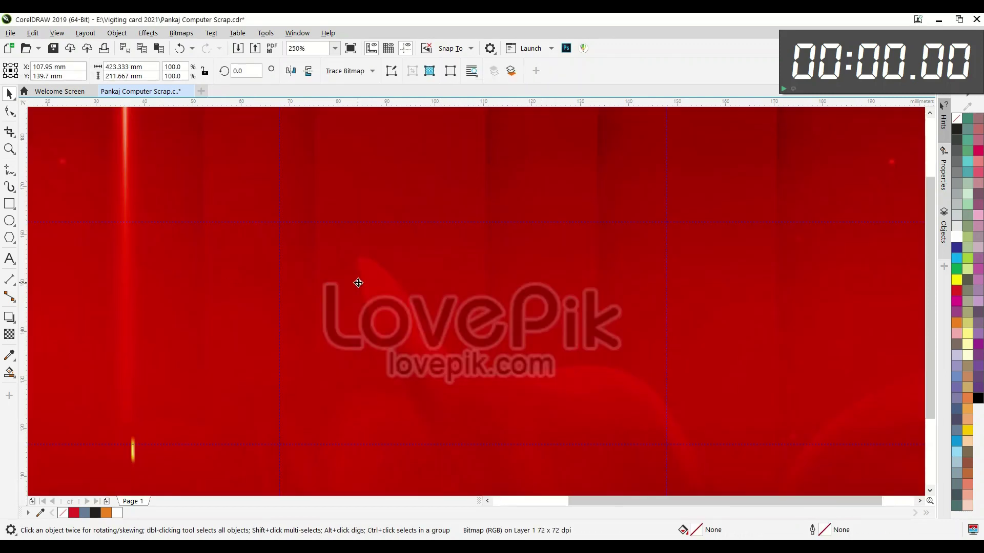
# Shrink the red glitter photo to about 21.9% and PowerClip it into the red wave shape.
pyautogui.scroll(-3, 376, 289)
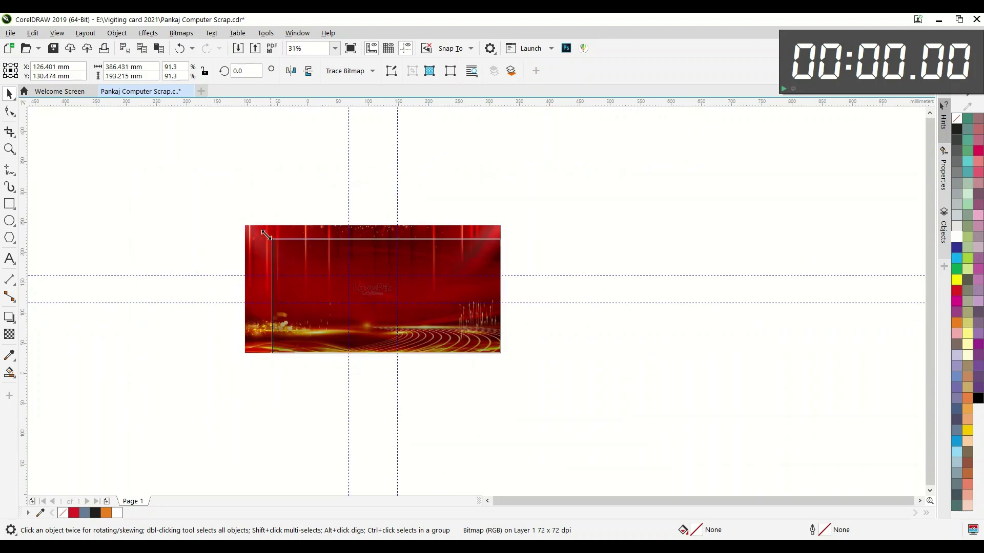
pyautogui.moveTo(238, 222)
pyautogui.mouseDown()
pyautogui.moveTo(440, 323)
pyautogui.moveTo(435, 306)
pyautogui.mouseUp()
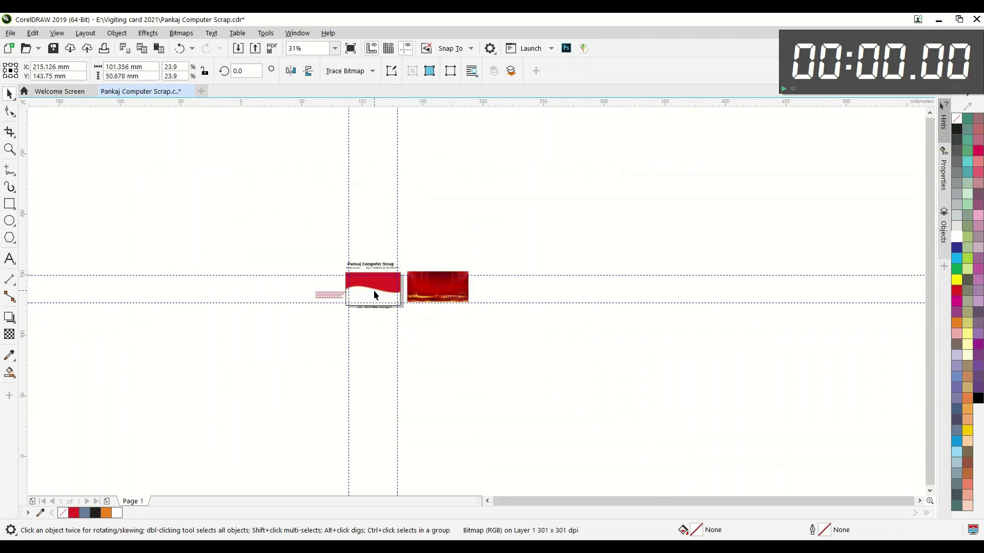
pyautogui.scroll(3, 374, 290)
pyautogui.rightClick(677, 249)
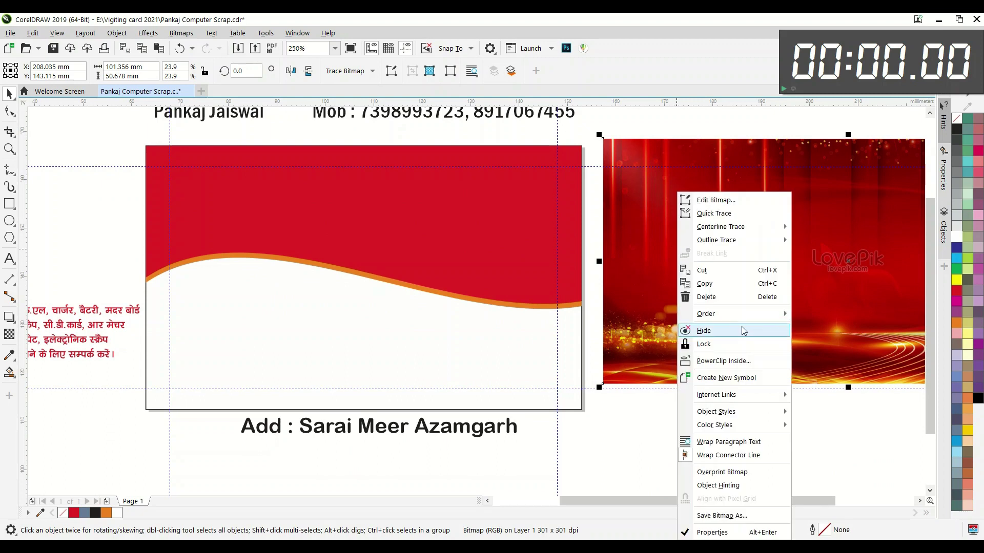
pyautogui.click(707, 362)
pyautogui.click(410, 233)
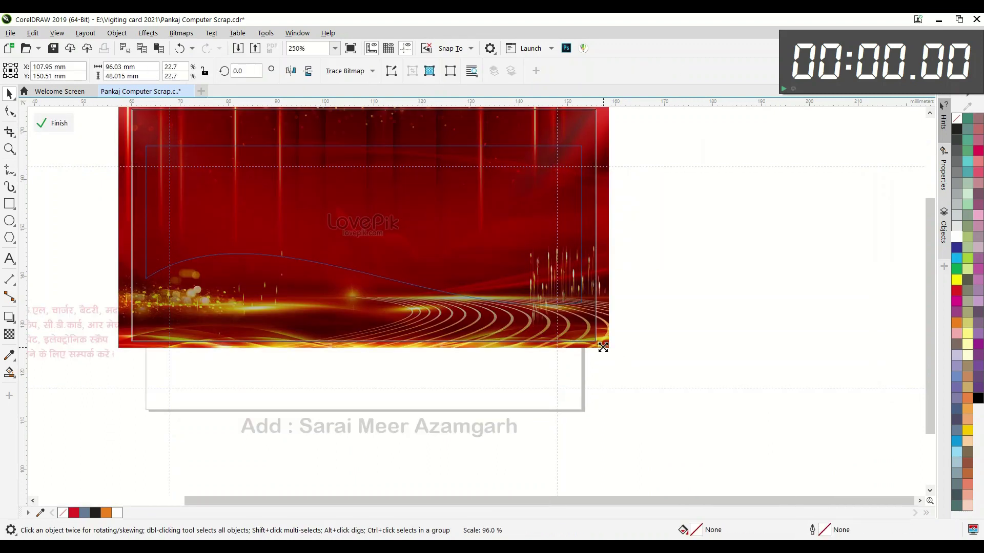
# Scale down and lower the clipped photo so it covers the top of the wave header.
pyautogui.moveTo(616, 353); pyautogui.dragTo(595, 343)
pyautogui.moveTo(350, 206); pyautogui.dragTo(350, 237)
pyautogui.scroll(2, 230, 163)
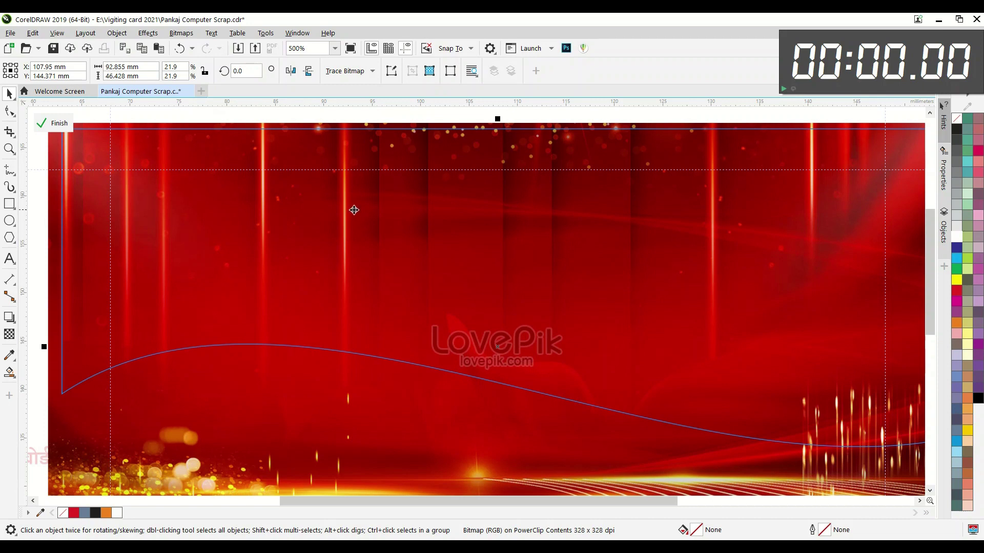
pyautogui.scroll(-2, 354, 210)
# Give the clipped glitter photo a top-to-bottom fountain transparency fading into the solid red.
pyautogui.click(9, 334)
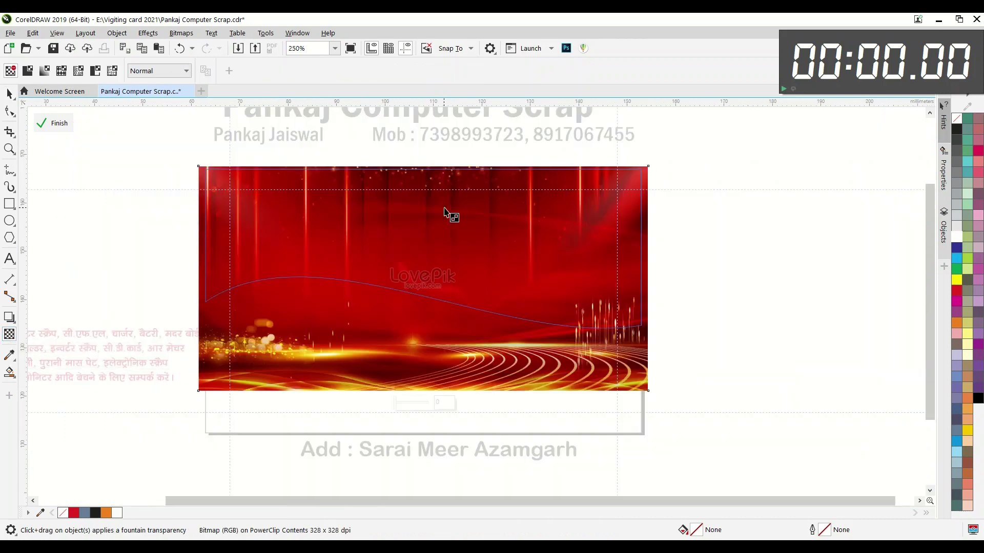
pyautogui.moveTo(430, 196); pyautogui.dragTo(431, 262)
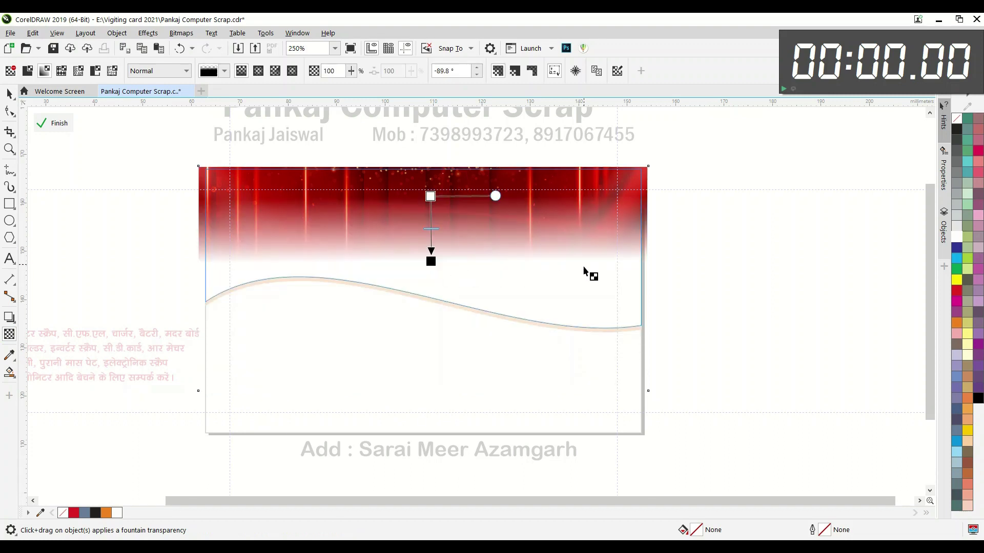
pyautogui.scroll(2, 416, 257)
pyautogui.moveTo(446, 270); pyautogui.dragTo(445, 303)
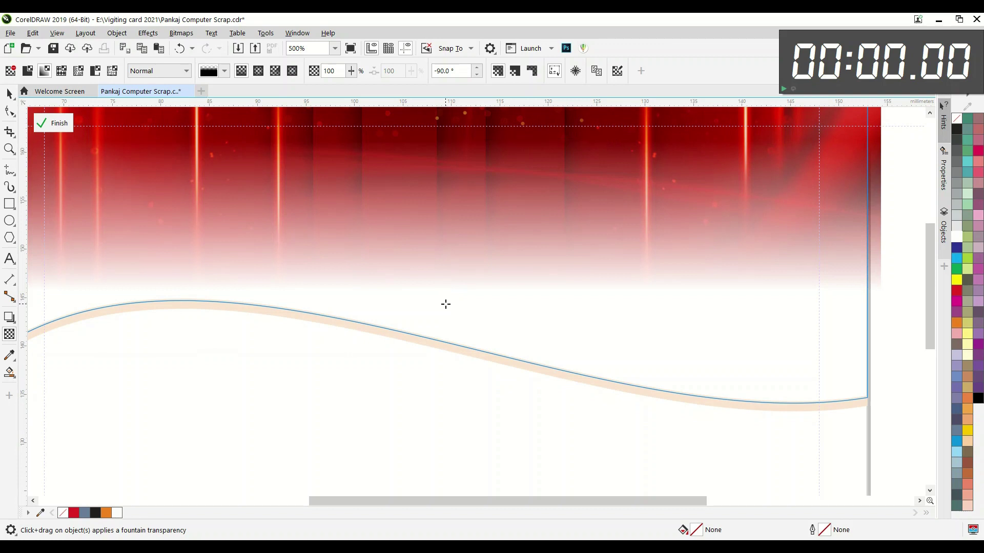
pyautogui.scroll(-2, 396, 224)
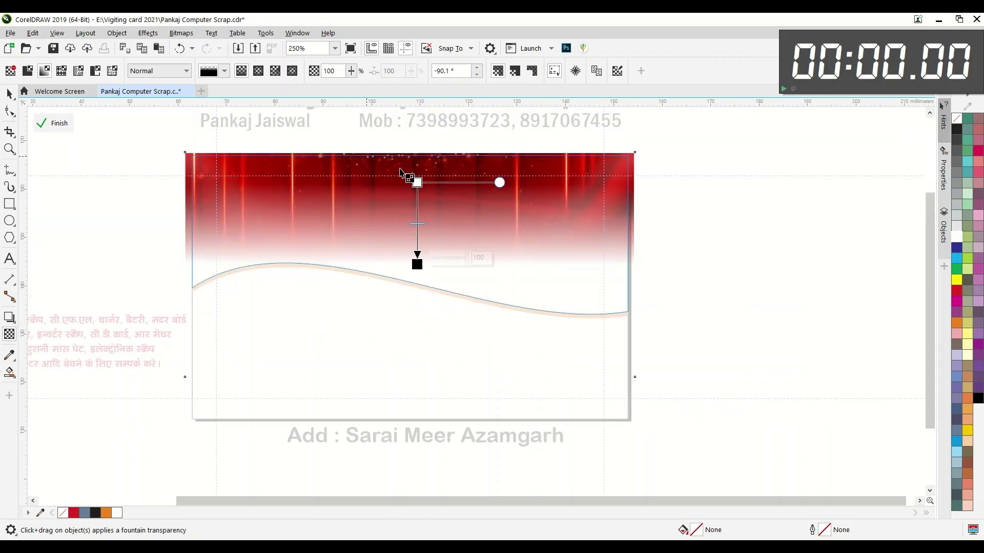
pyautogui.click(5, 97)
pyautogui.click(59, 128)
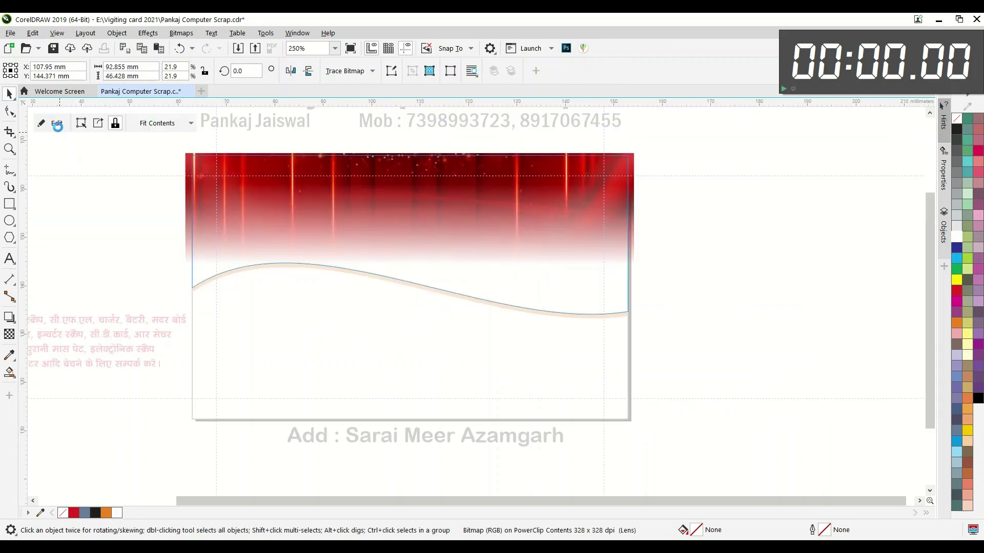
pyautogui.click(665, 259)
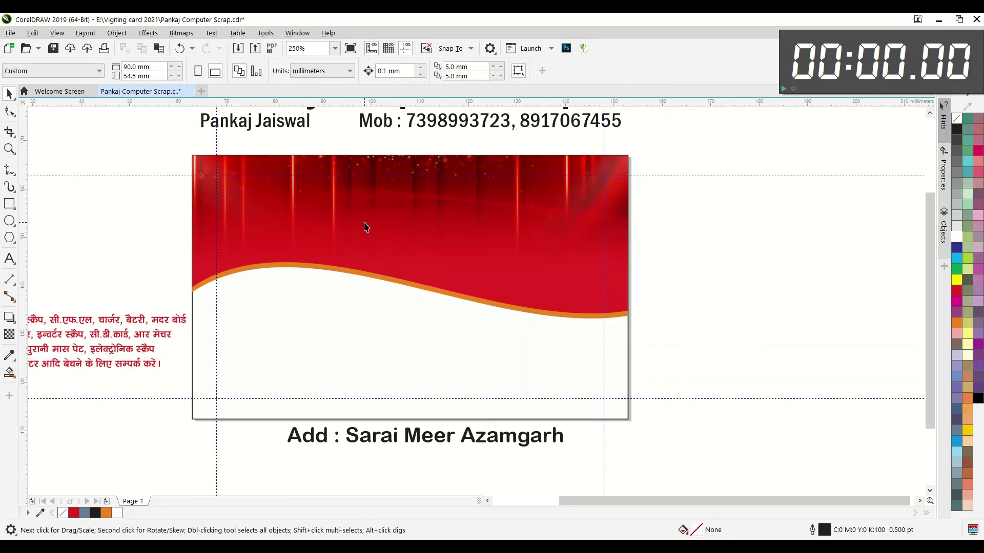
# Move the business-name heading down onto the red header and colour it yellow.
pyautogui.scroll(1, 366, 227)
pyautogui.scroll(-2, 383, 251)
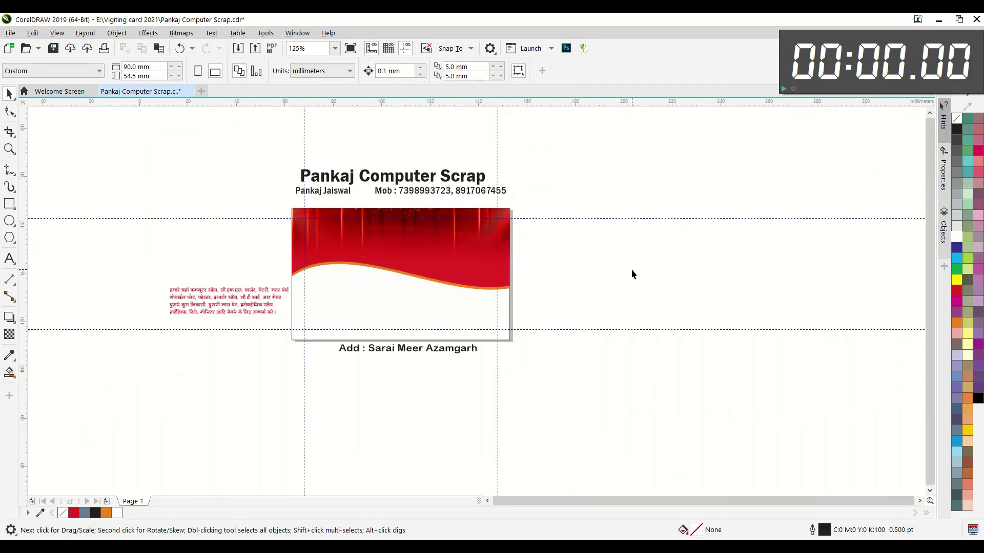
pyautogui.scroll(1, 204, 222)
pyautogui.moveTo(505, 144); pyautogui.dragTo(518, 272)
pyautogui.scroll(-1, 293, 255)
pyautogui.scroll(1, 266, 119)
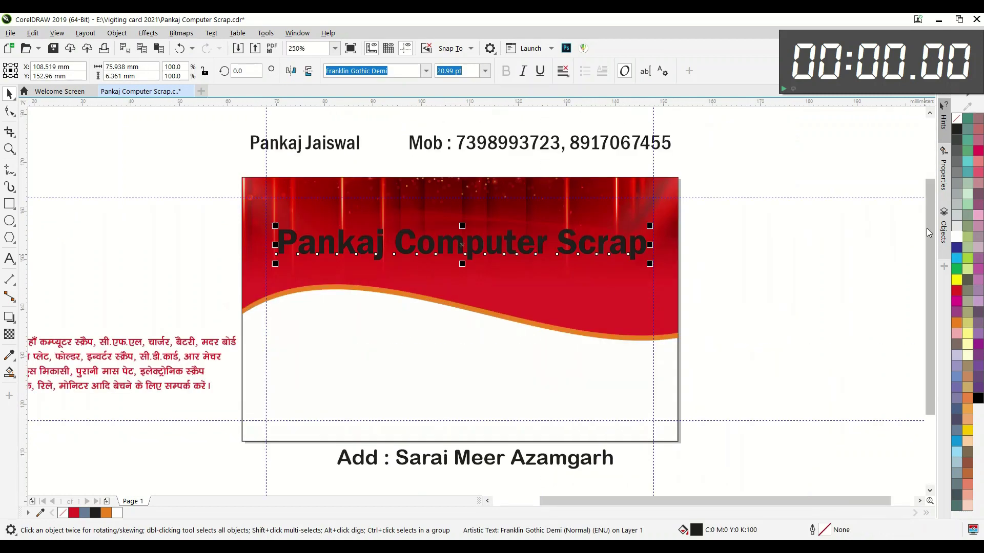
pyautogui.click(956, 279)
# Enlarge the yellow heading slightly to 21.737 pt.
pyautogui.moveTo(748, 282)
pyautogui.mouseDown()
pyautogui.moveTo(474, 263)
pyautogui.moveTo(246, 198)
pyautogui.mouseUp()
pyautogui.moveTo(654, 268); pyautogui.dragTo(653, 245)
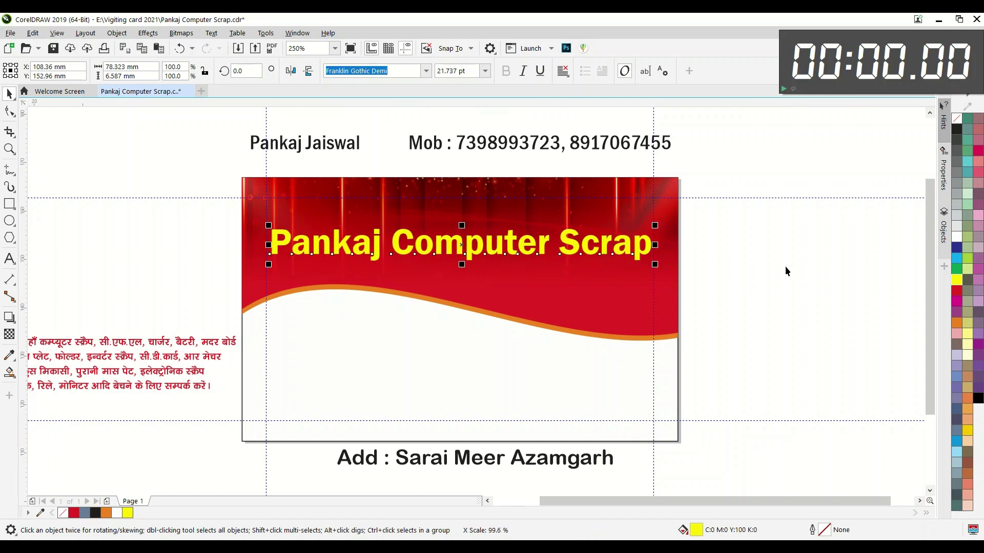
pyautogui.click(371, 155)
# Move the owner's name and mobile-number lines onto the red header and set them to 10 pt.
pyautogui.click(330, 149)
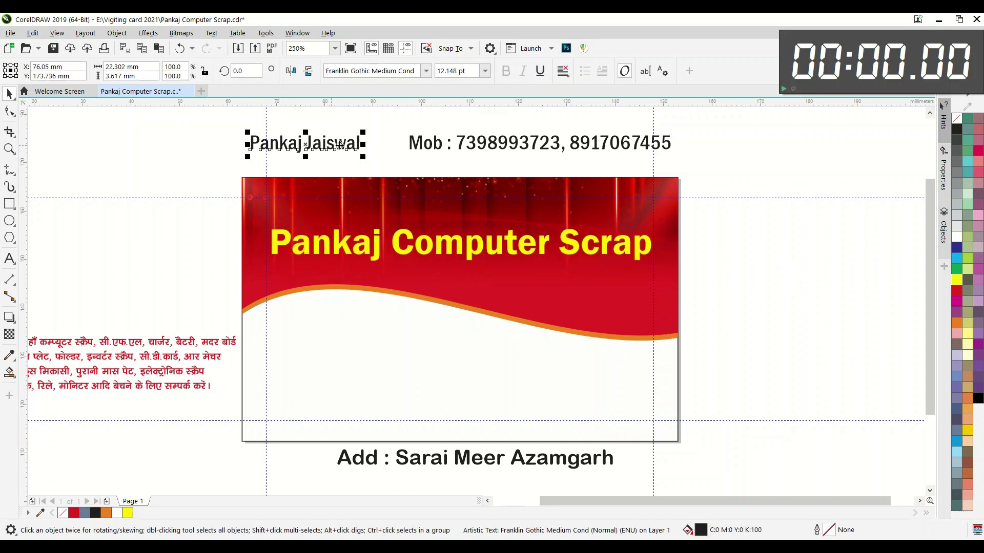
pyautogui.keyDown('shift'); pyautogui.click(414, 147); pyautogui.keyUp('shift')
pyautogui.moveTo(414, 146); pyautogui.dragTo(434, 211)
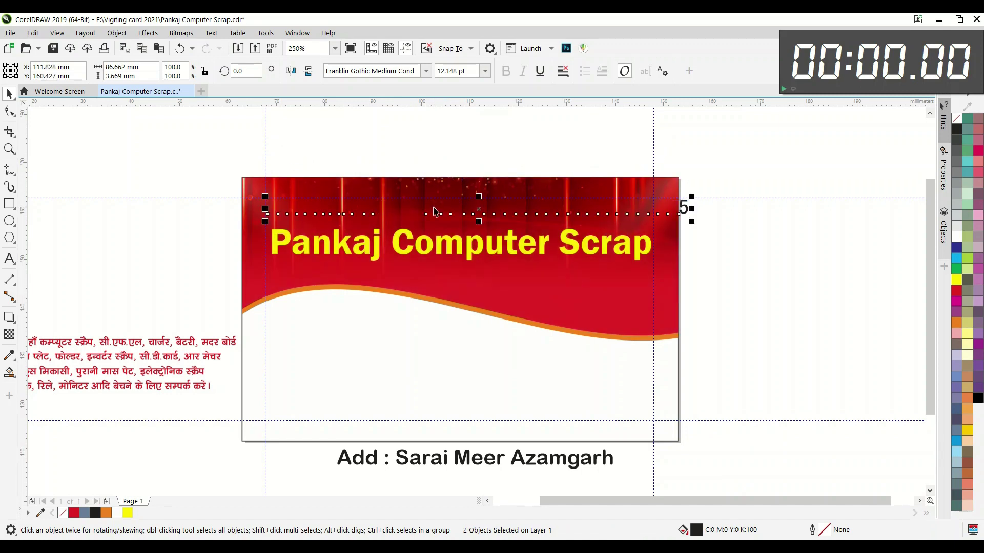
pyautogui.click(485, 71)
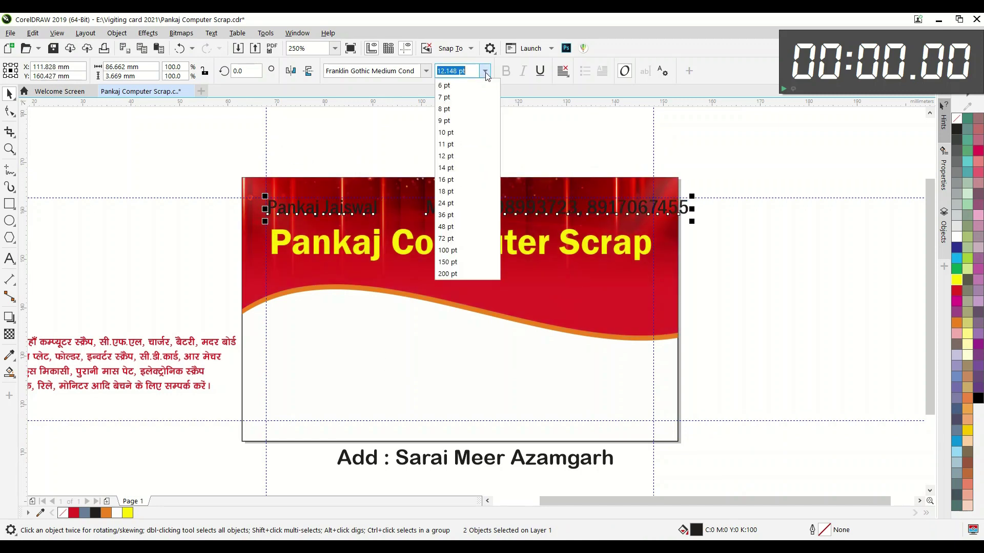
pyautogui.click(462, 133)
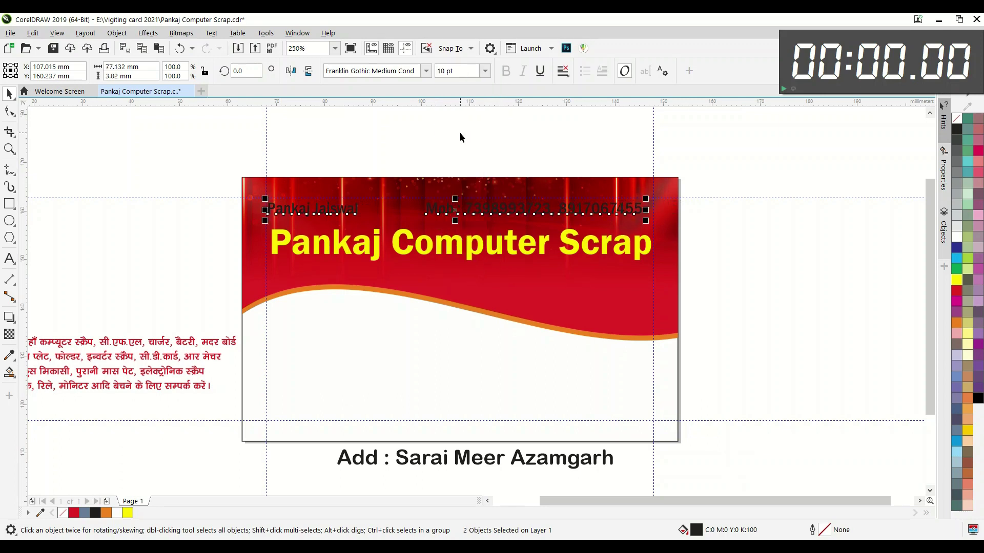
# Nudge both contact lines lower and enlarge them slightly to 10.403 pt.
pyautogui.scroll(2, 465, 221)
pyautogui.moveTo(450, 191); pyautogui.dragTo(447, 199)
pyautogui.scroll(-2, 354, 231)
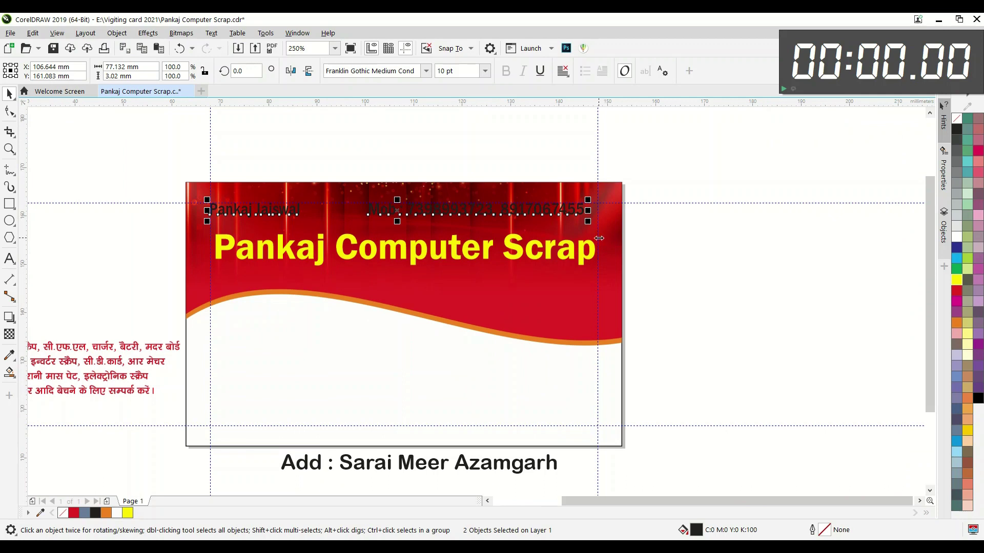
pyautogui.moveTo(587, 224); pyautogui.dragTo(600, 231)
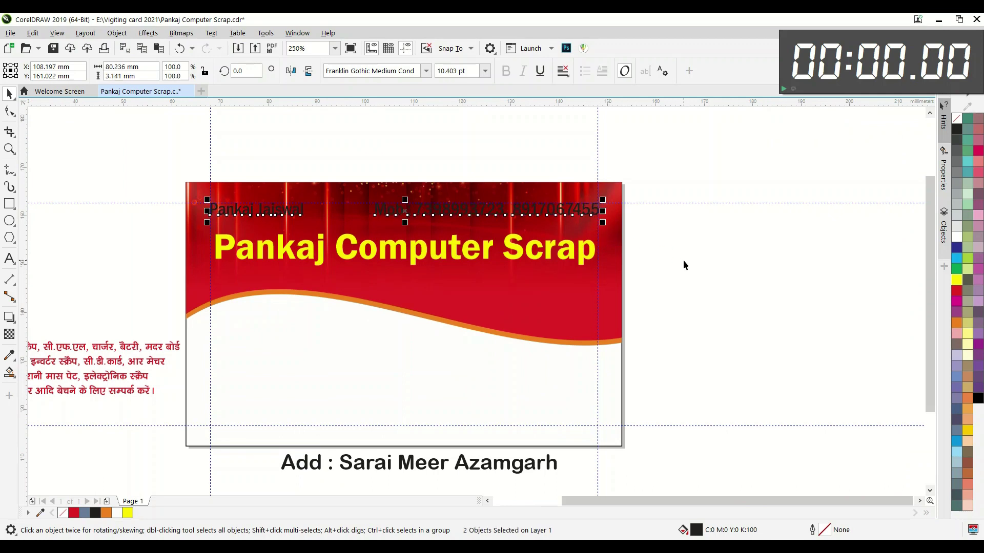
pyautogui.click(683, 260)
pyautogui.scroll(2, 228, 205)
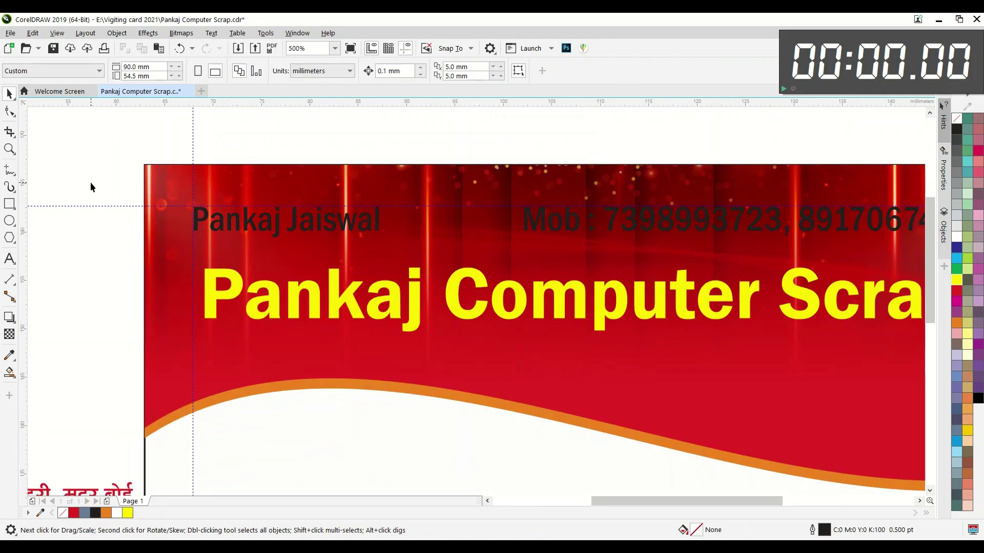
# Draw a rectangle around the mobile-number line and chamfer its corners by about 2 mm.
pyautogui.click(9, 204)
pyautogui.scroll(-2, 140, 209)
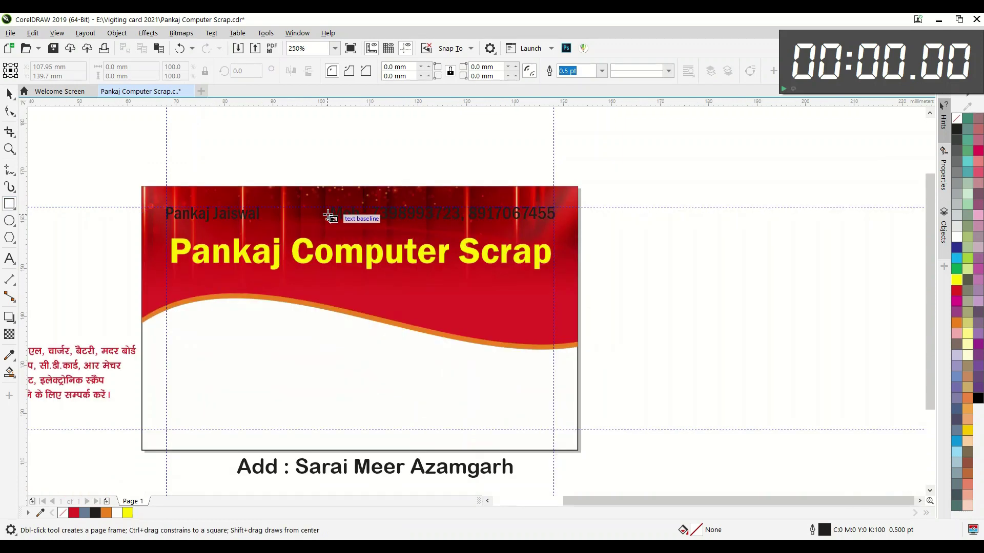
pyautogui.scroll(2, 328, 216)
pyautogui.moveTo(316, 195); pyautogui.dragTo(845, 234)
pyautogui.click(8, 98)
pyautogui.click(9, 112)
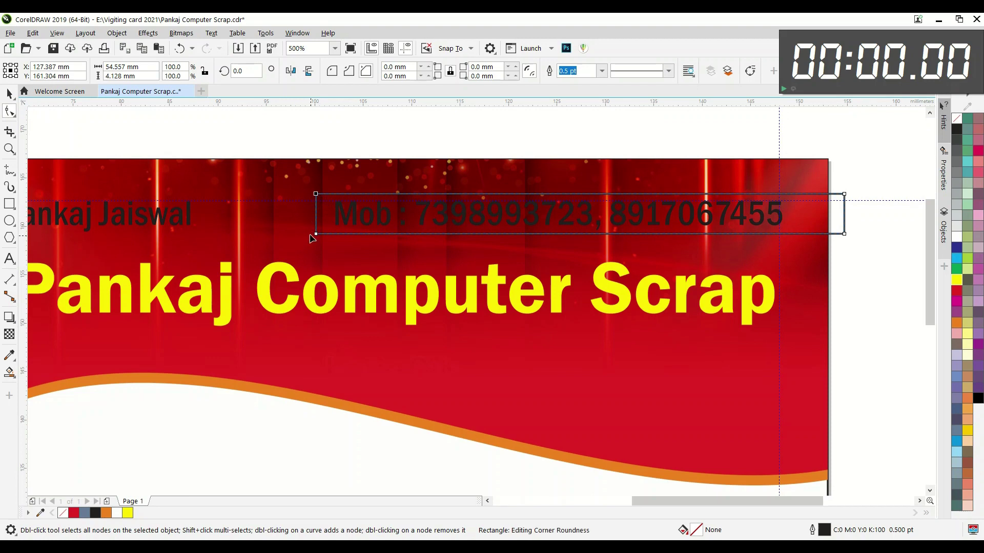
pyautogui.moveTo(316, 234); pyautogui.dragTo(358, 222)
pyautogui.click(11, 93)
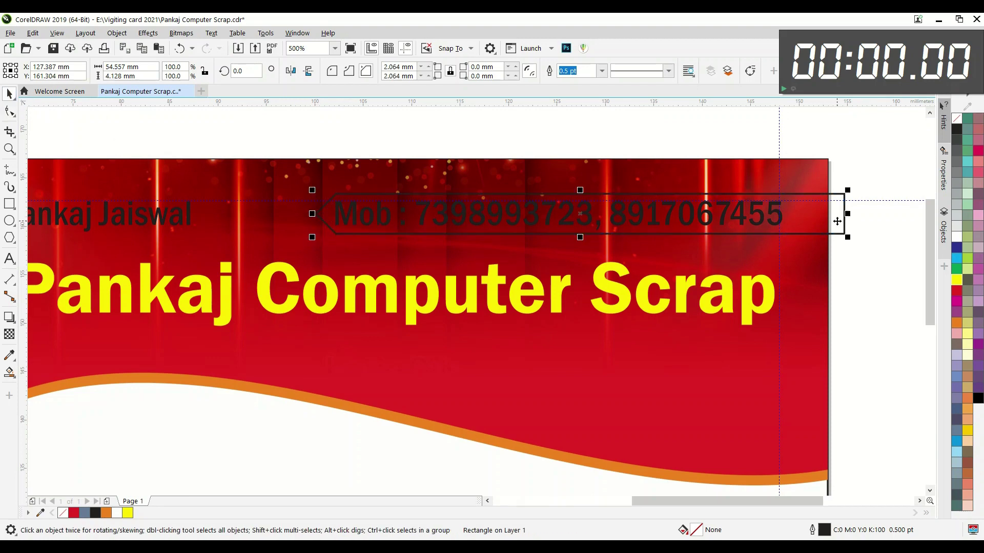
pyautogui.moveTo(836, 221); pyautogui.dragTo(815, 220)
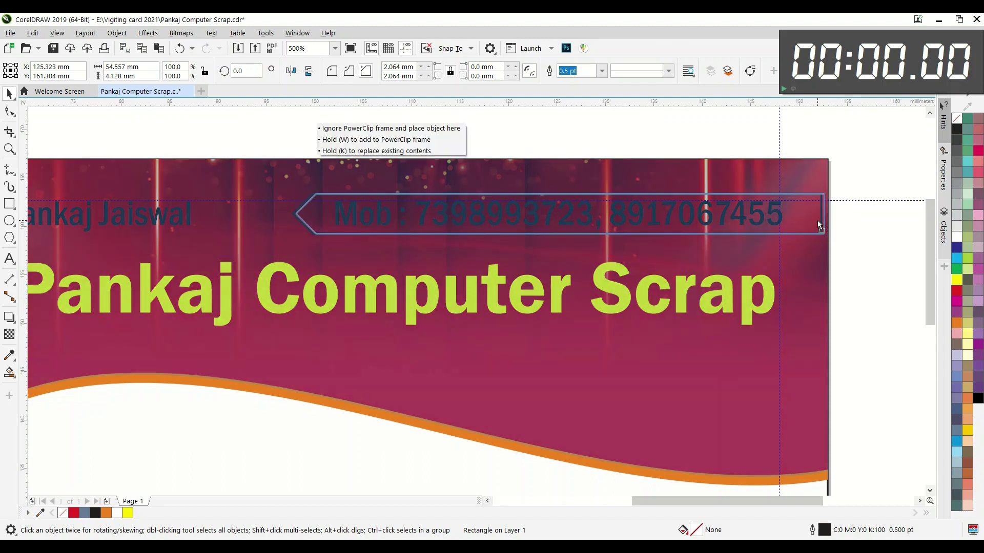
pyautogui.moveTo(815, 220); pyautogui.dragTo(818, 220)
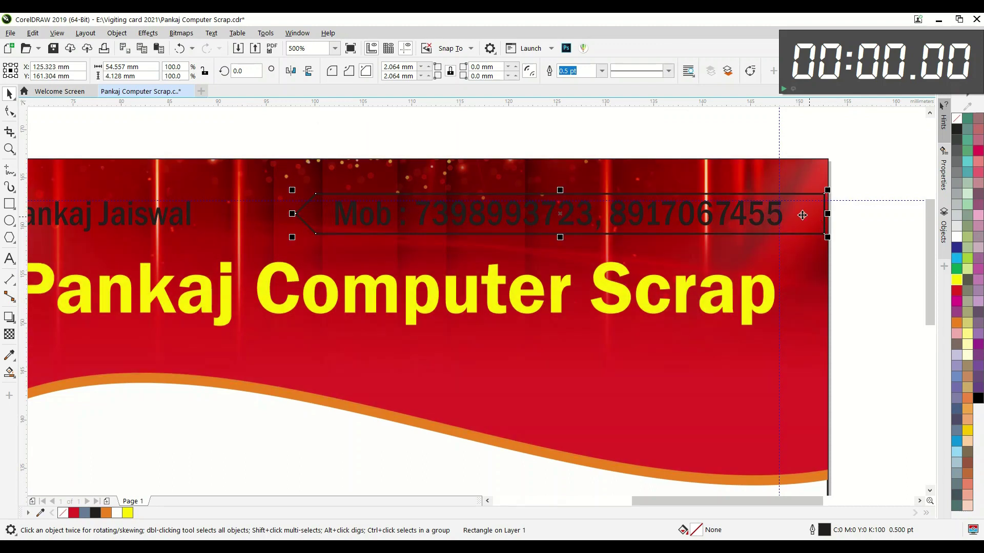
# Fill the rectangle dark blue with no outline and PowerClip it inside the red background.
pyautogui.click(956, 248)
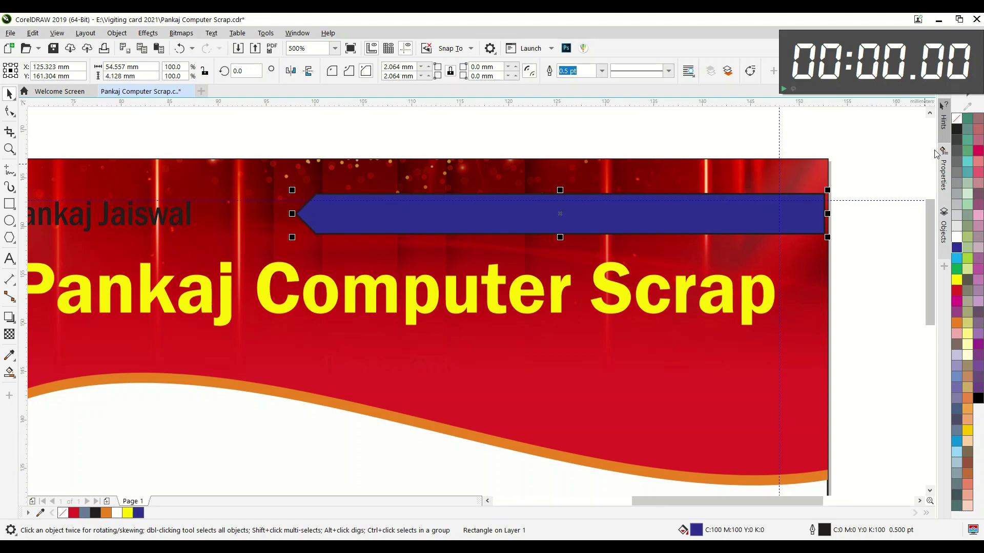
pyautogui.rightClick(959, 123)
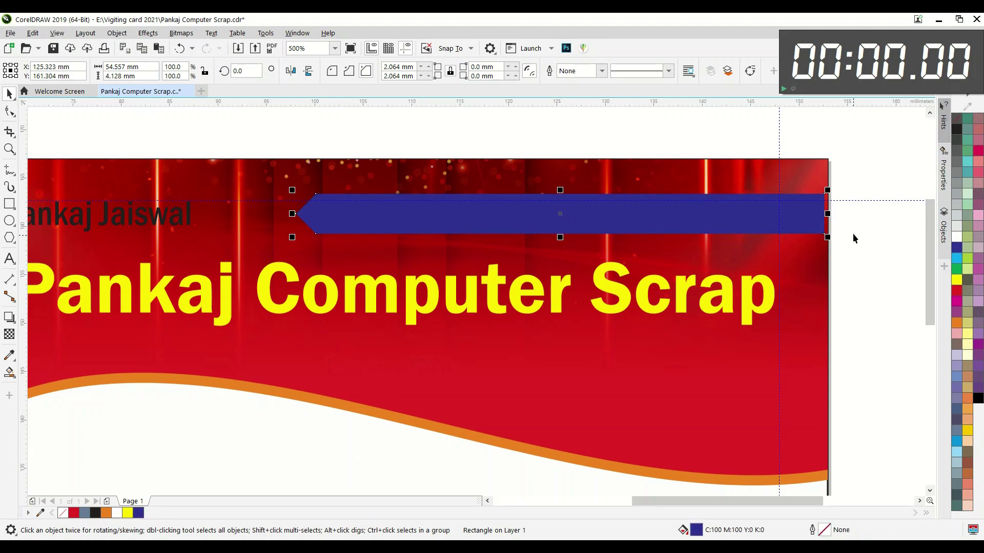
pyautogui.rightClick(802, 211)
pyautogui.click(853, 334)
pyautogui.click(814, 346)
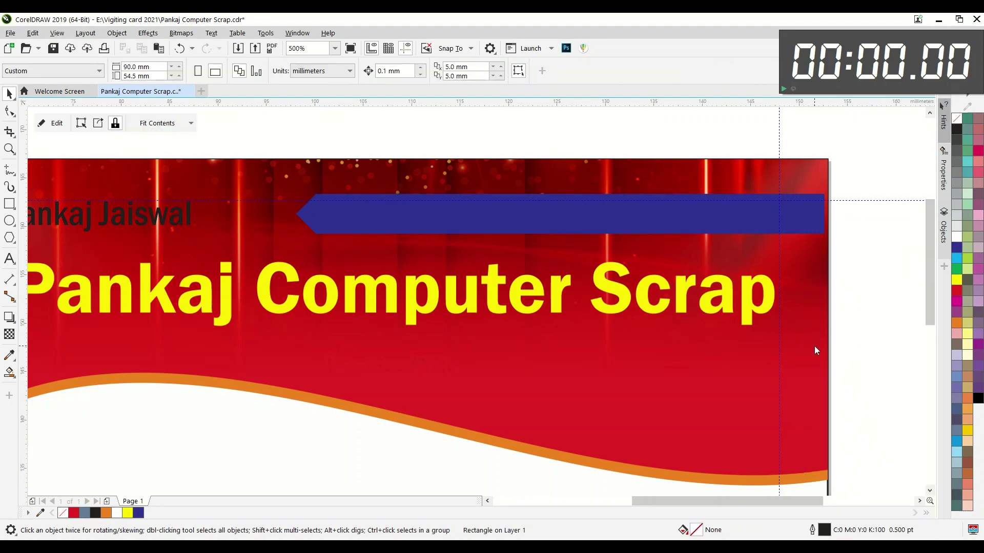
# Stretch the blue banner to the card's right edge and make the mobile number white.
pyautogui.keyDown('ctrl'); pyautogui.click(814, 285); pyautogui.keyUp('ctrl')
pyautogui.click(816, 215)
pyautogui.moveTo(825, 214); pyautogui.dragTo(859, 219)
pyautogui.keyDown('ctrl'); pyautogui.click(872, 294); pyautogui.keyUp('ctrl')
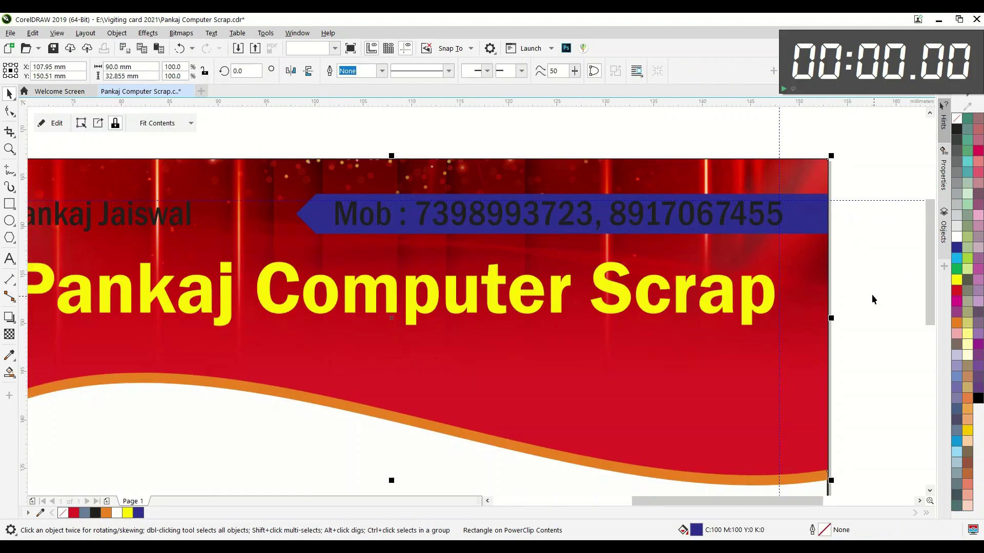
pyautogui.moveTo(858, 184)
pyautogui.mouseDown()
pyautogui.moveTo(809, 219)
pyautogui.moveTo(328, 240)
pyautogui.mouseUp()
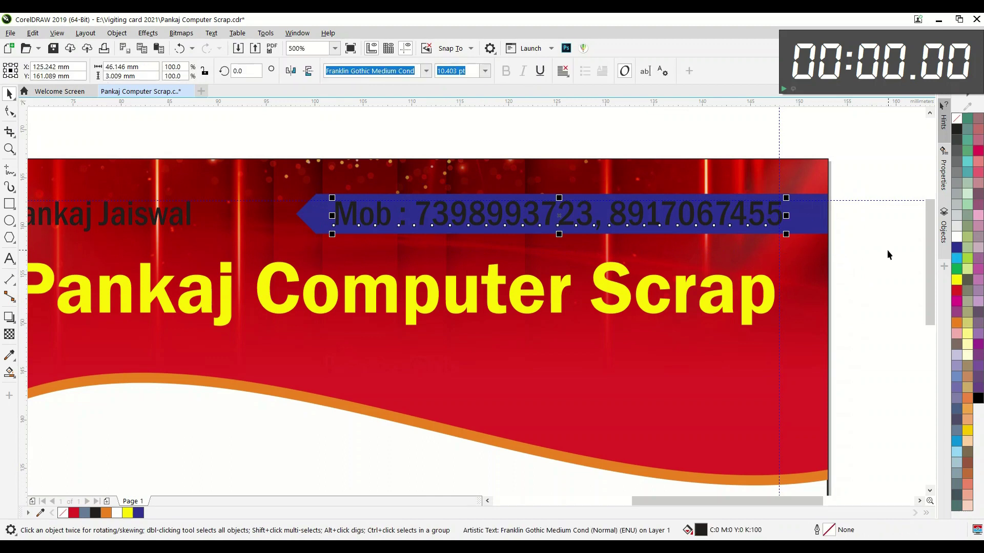
pyautogui.click(954, 238)
pyautogui.press('Escape')
# Copy the blue banner inside the header clip, mirror it horizontally, and place it behind the owner's name.
pyautogui.scroll(-3, 419, 227)
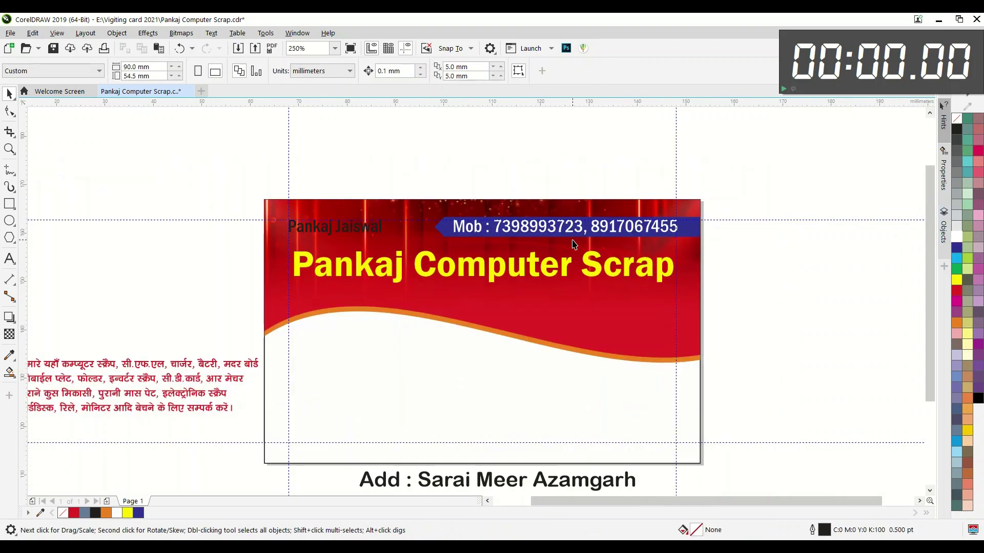
pyautogui.scroll(2, 419, 227)
pyautogui.doubleClick(419, 227)
pyautogui.click(626, 227)
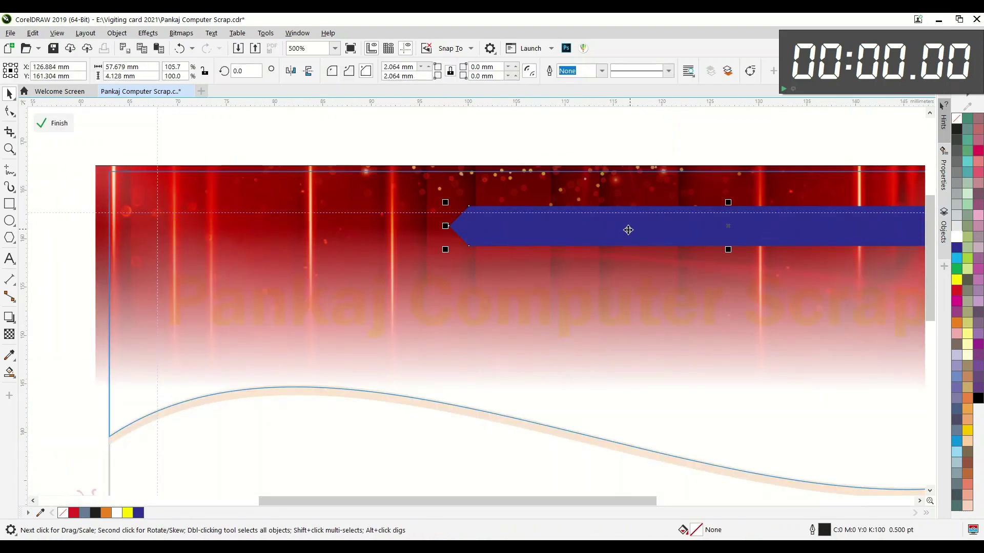
pyautogui.moveTo(367, 222); pyautogui.dragTo(257, 222)
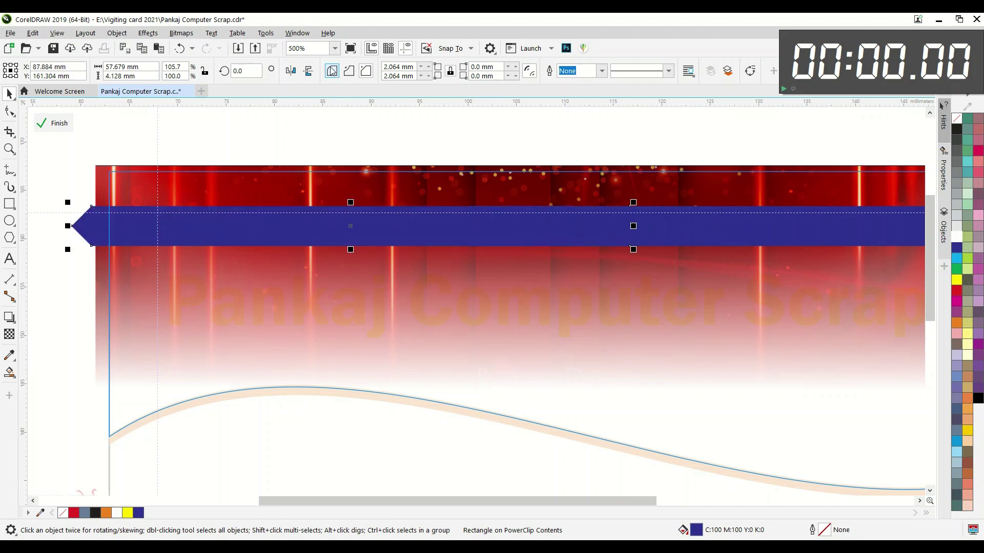
pyautogui.click(296, 71)
pyautogui.moveTo(476, 230); pyautogui.dragTo(224, 230)
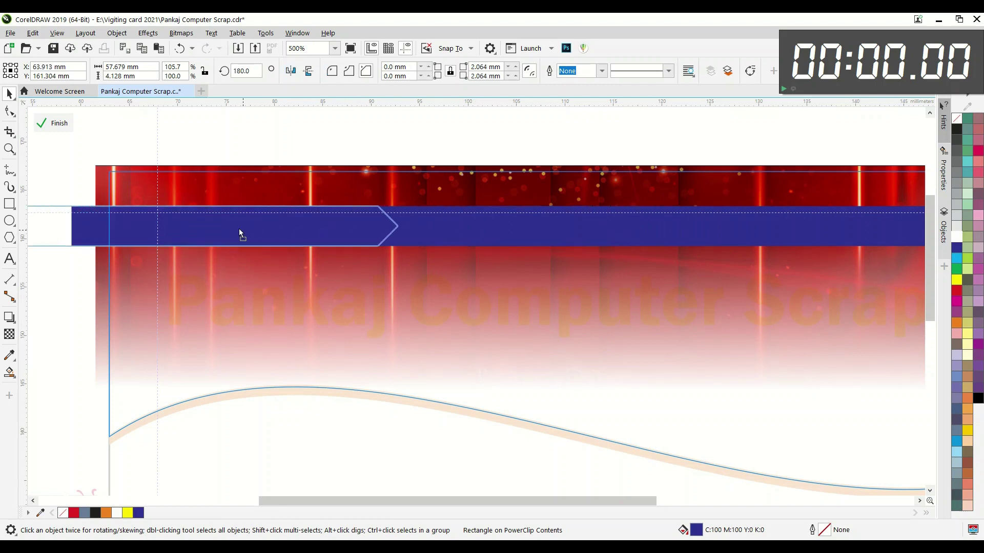
pyautogui.moveTo(309, 236); pyautogui.dragTo(309, 235)
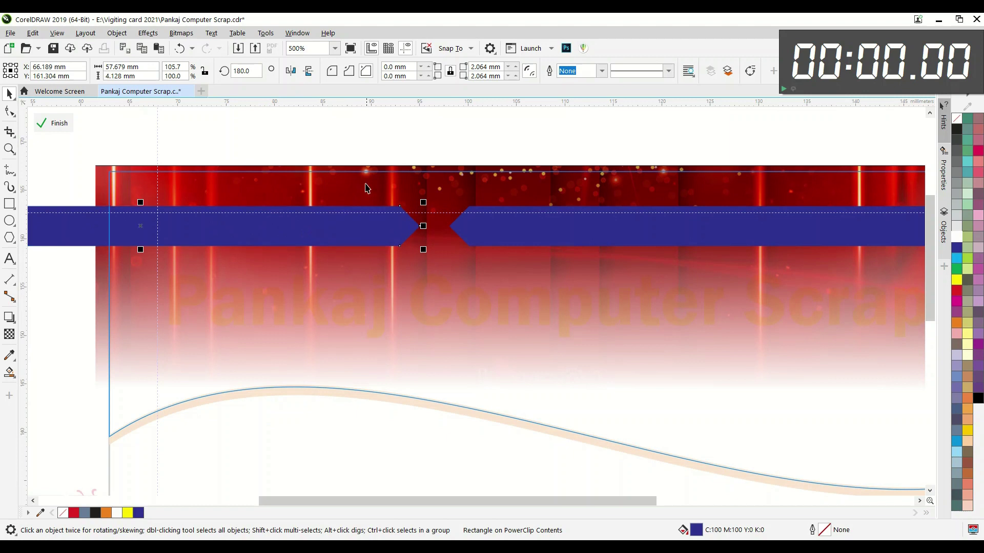
pyautogui.click(51, 123)
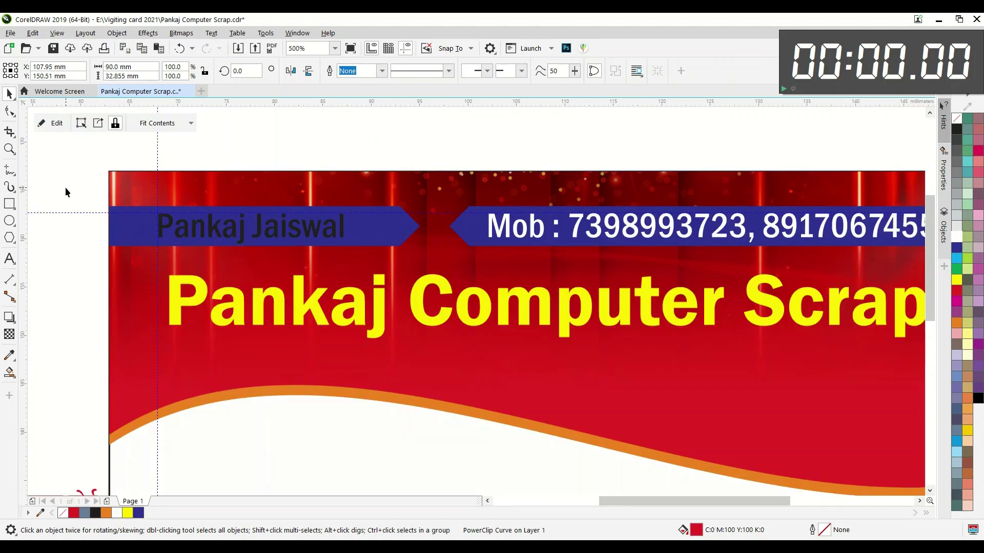
# Reopen the header clip and nudge the mirrored banner further left.
pyautogui.click(215, 228)
pyautogui.click(439, 247)
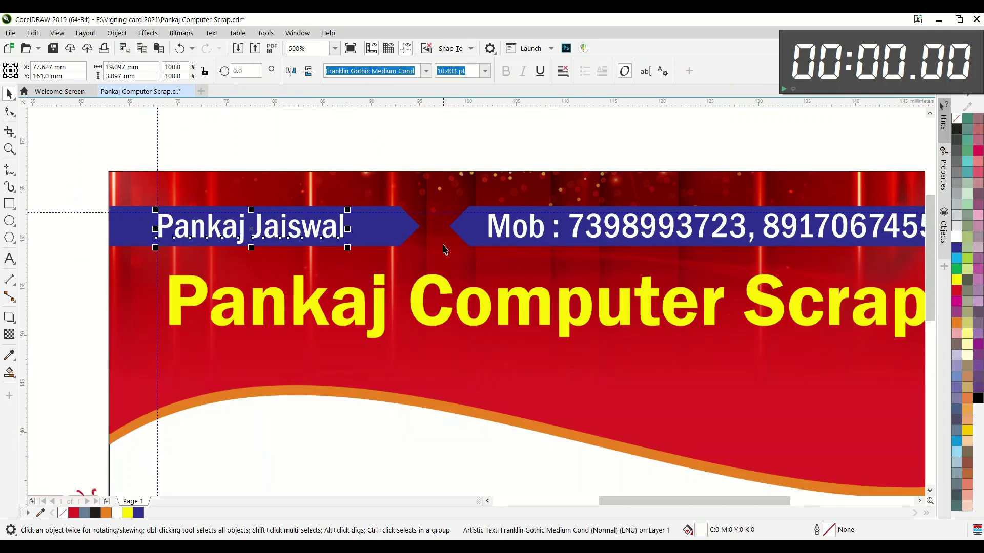
pyautogui.doubleClick(410, 238)
pyautogui.moveTo(398, 232); pyautogui.dragTo(372, 232)
pyautogui.click(362, 125)
# Make the yellow heading slightly taller.
pyautogui.click(379, 152)
pyautogui.scroll(-2, 230, 199)
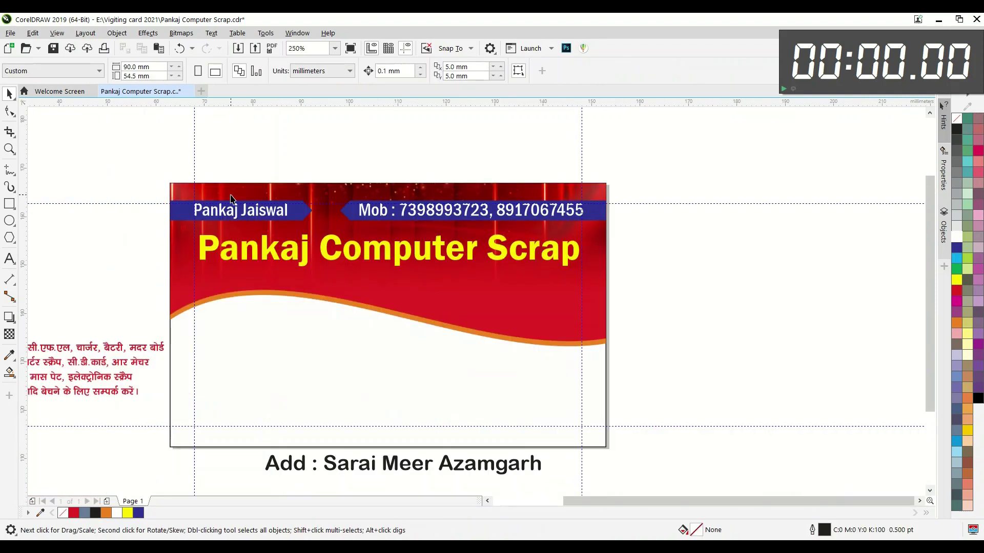
pyautogui.click(333, 261)
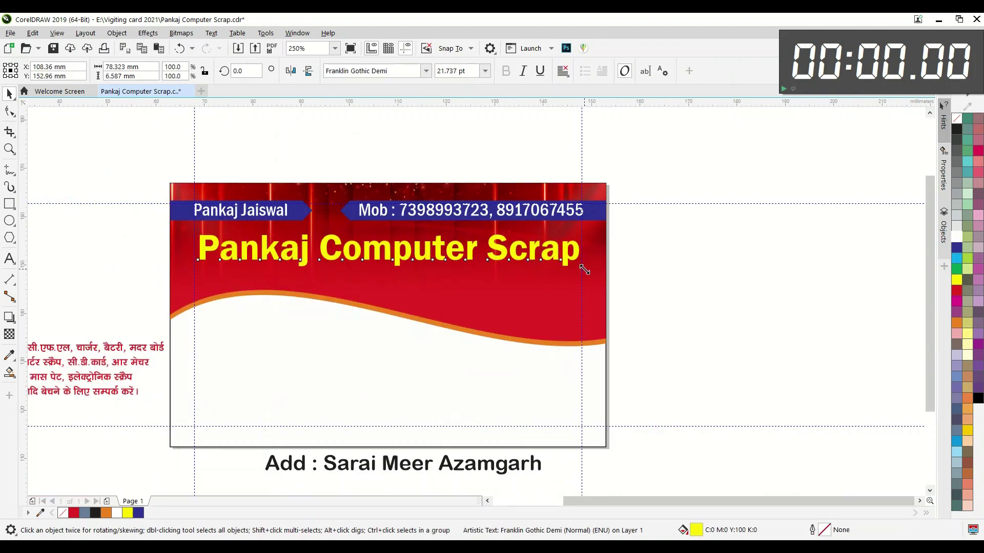
pyautogui.moveTo(584, 270); pyautogui.dragTo(582, 268)
pyautogui.scroll(2, 392, 277)
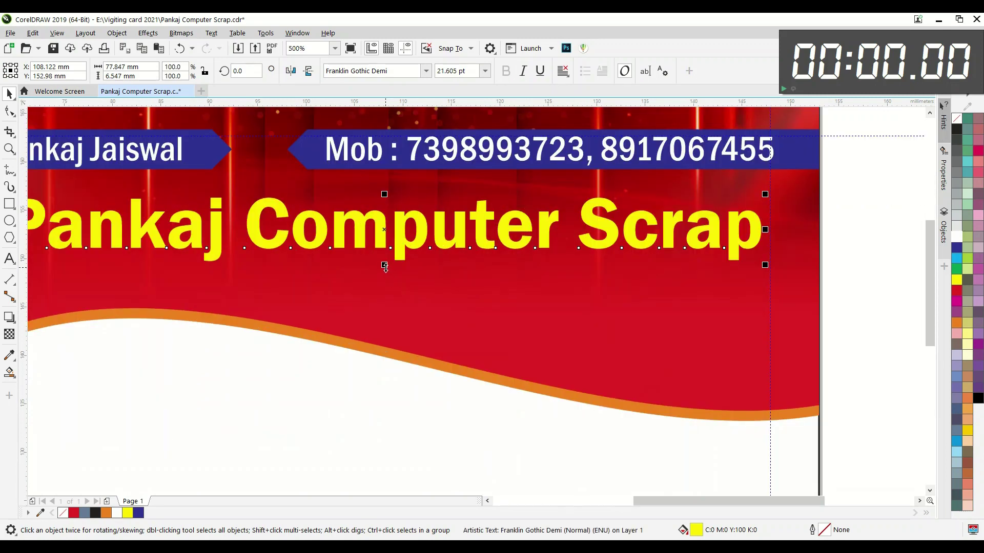
pyautogui.moveTo(385, 266); pyautogui.dragTo(385, 280)
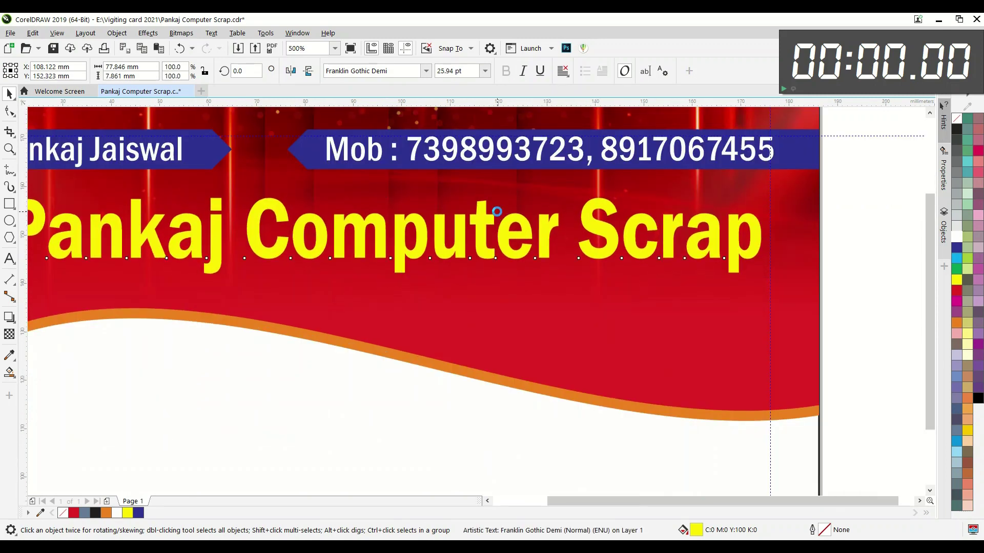
pyautogui.scroll(-2, 497, 211)
pyautogui.keyDown('shift'); pyautogui.click(433, 329); pyautogui.keyUp('shift')
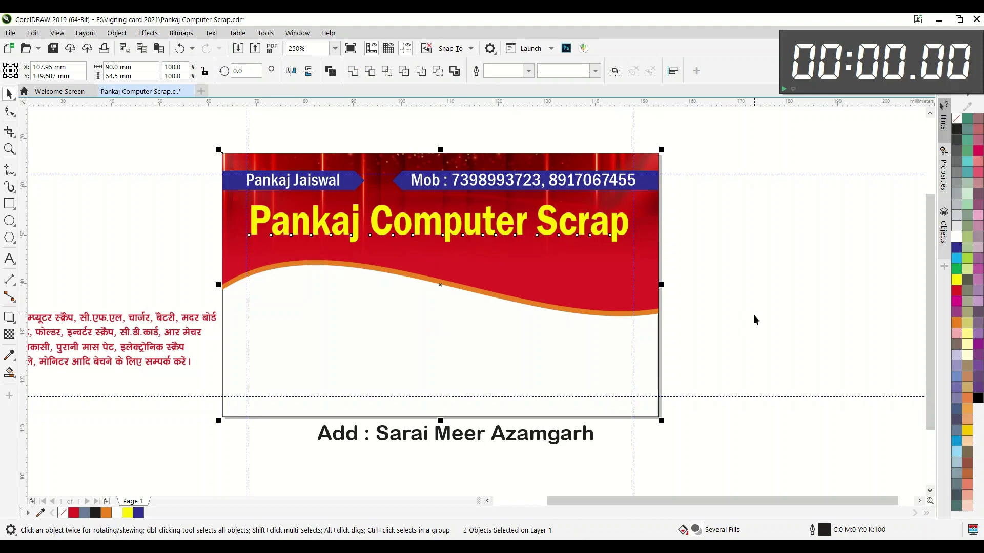
pyautogui.click(764, 354)
# Move the address line onto the red header, make it white, and shrink it.
pyautogui.moveTo(331, 448); pyautogui.dragTo(312, 451)
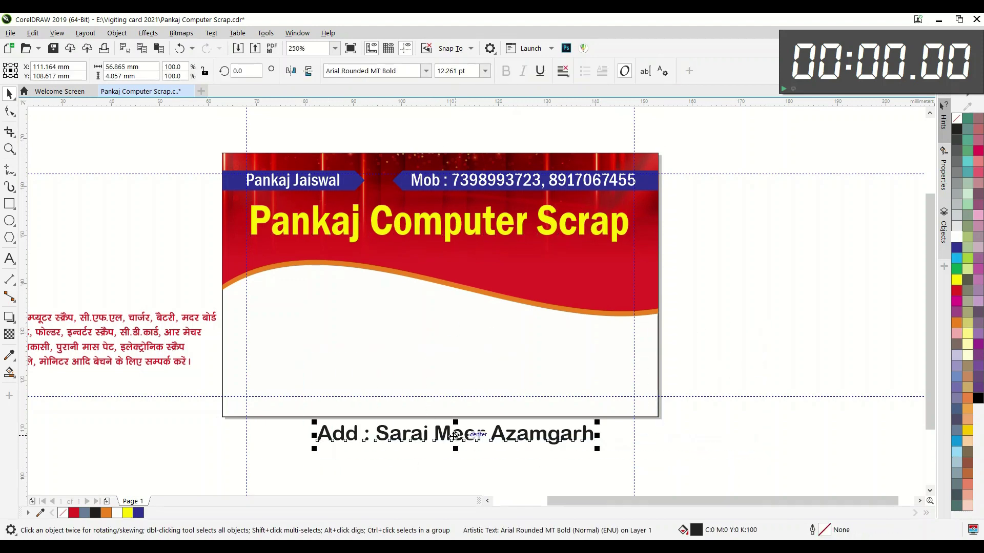
pyautogui.moveTo(454, 435); pyautogui.dragTo(499, 258)
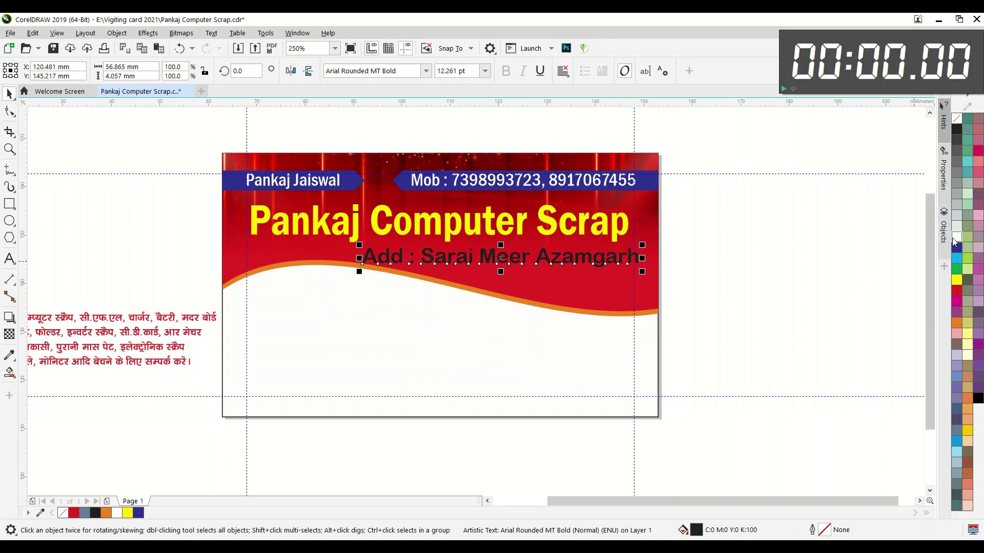
pyautogui.click(955, 236)
pyautogui.moveTo(643, 272); pyautogui.dragTo(557, 282)
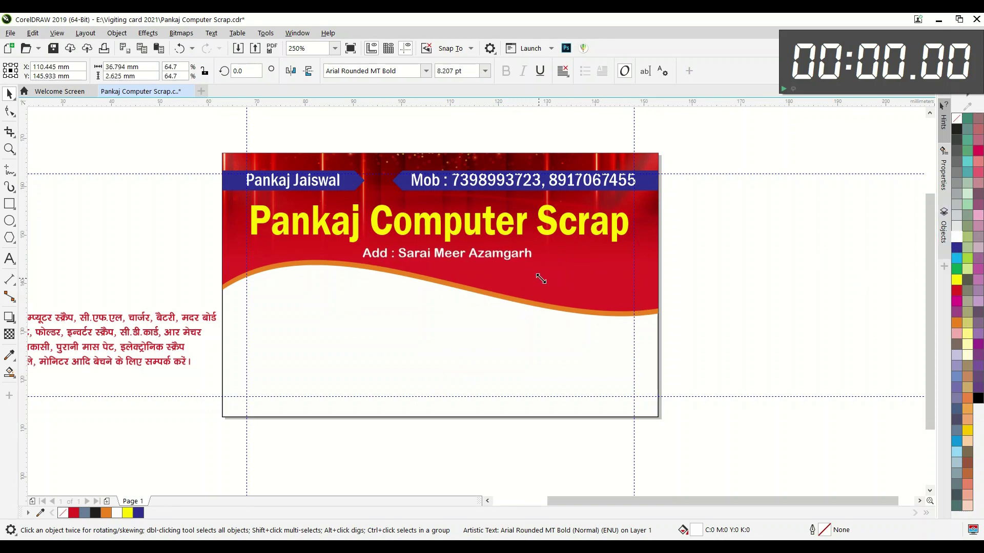
pyautogui.scroll(2, 461, 259)
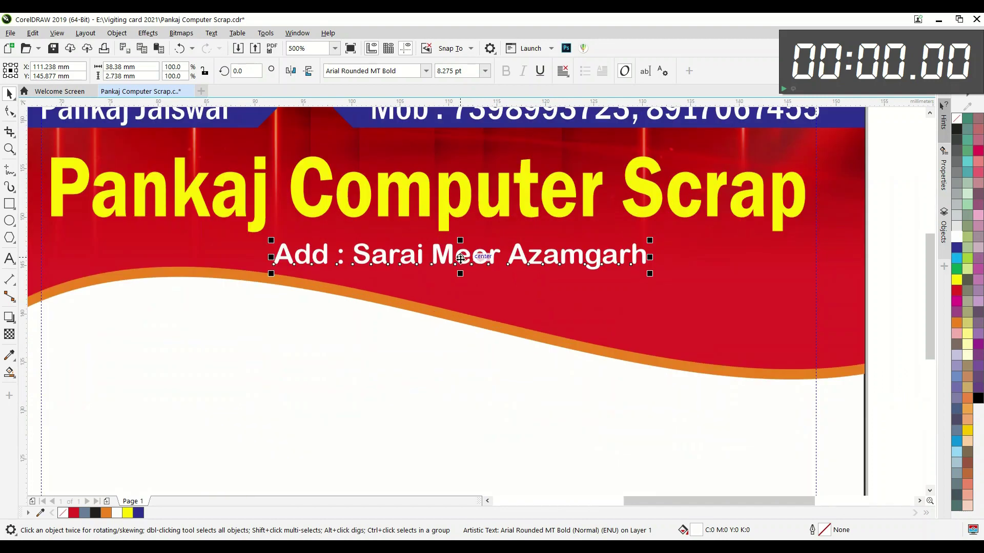
pyautogui.scroll(-1, 460, 257)
# Enlarge the address text to about 10.233 pt and position it just below the heading.
pyautogui.moveTo(460, 257); pyautogui.dragTo(542, 258)
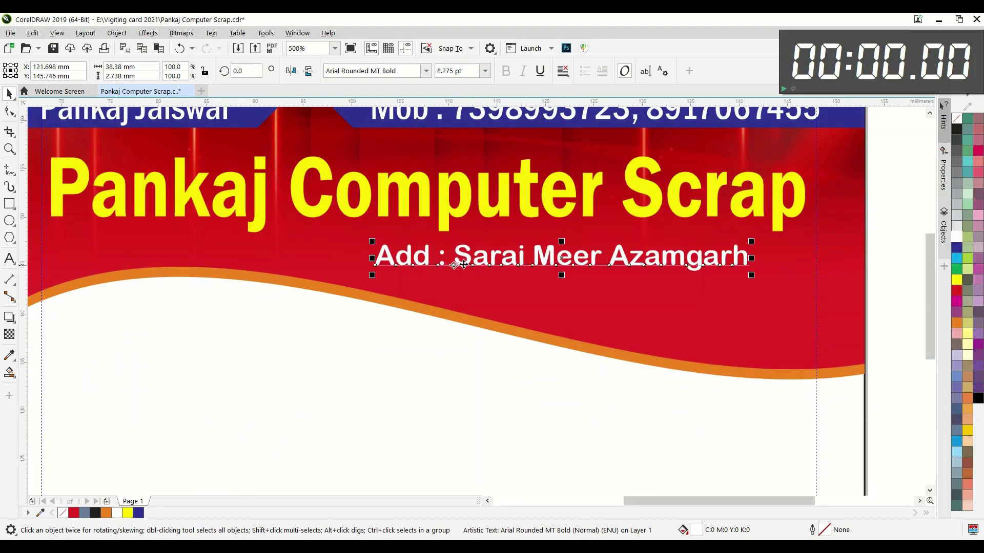
pyautogui.scroll(-1, 606, 277)
pyautogui.scroll(1, 606, 277)
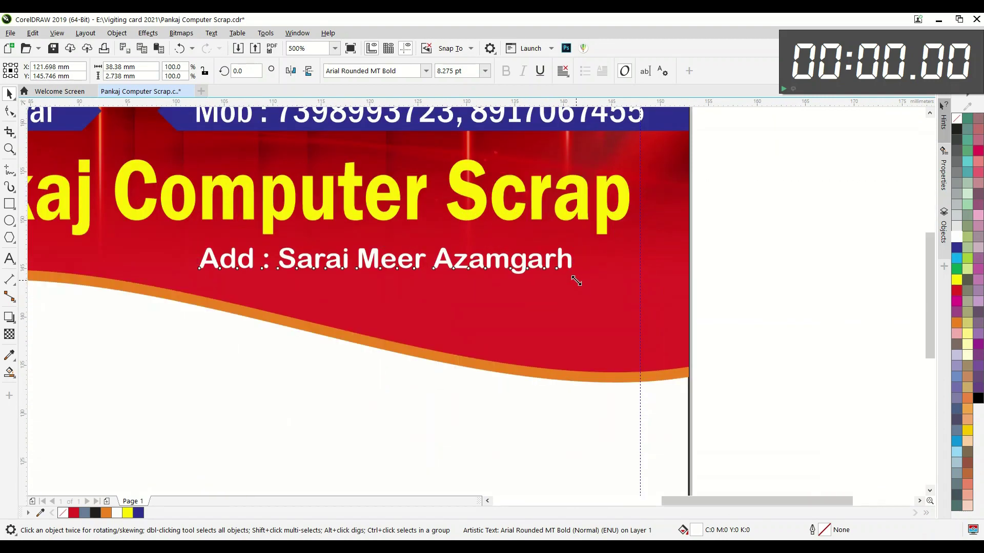
pyautogui.moveTo(576, 281); pyautogui.dragTo(614, 282)
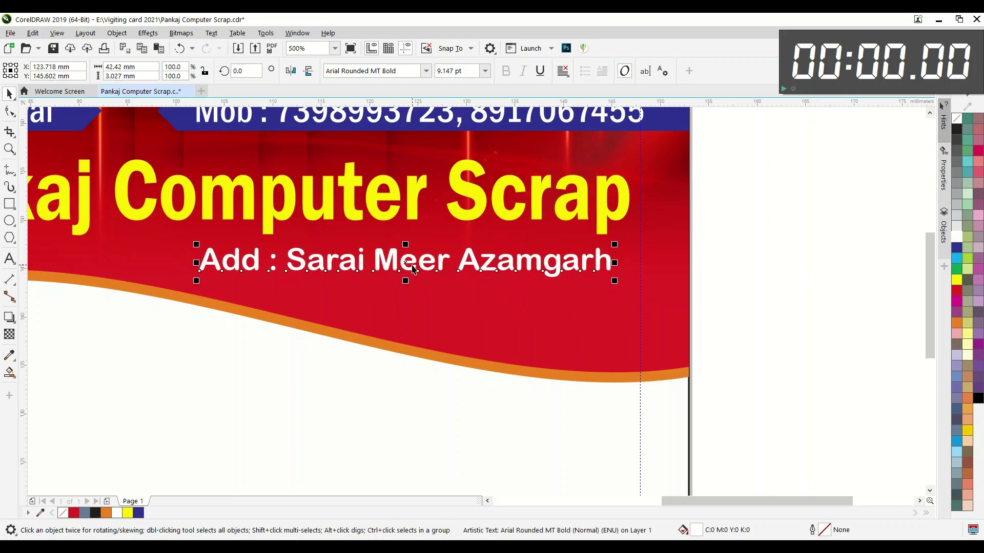
pyautogui.moveTo(405, 264); pyautogui.dragTo(374, 265)
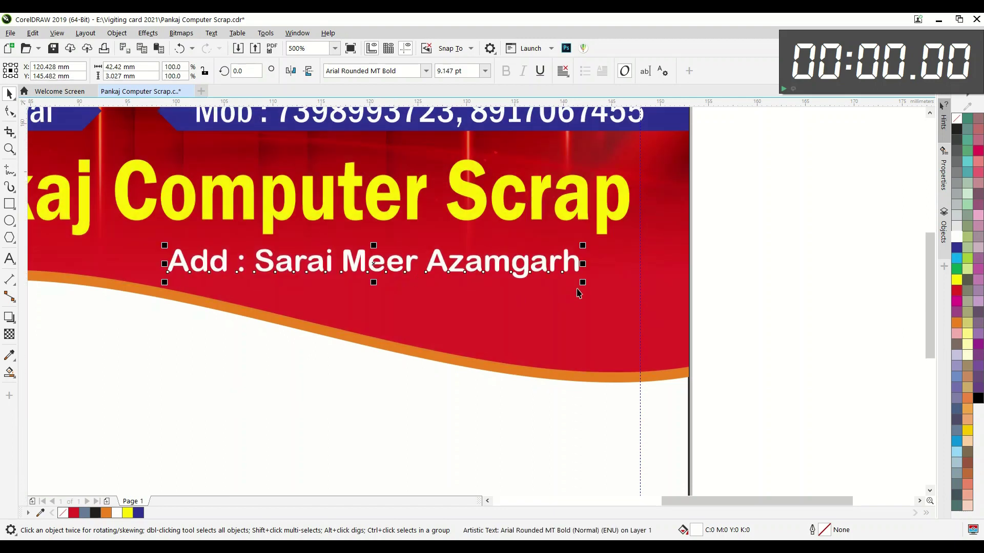
pyautogui.moveTo(587, 287); pyautogui.dragTo(635, 294)
pyautogui.scroll(-1, 518, 280)
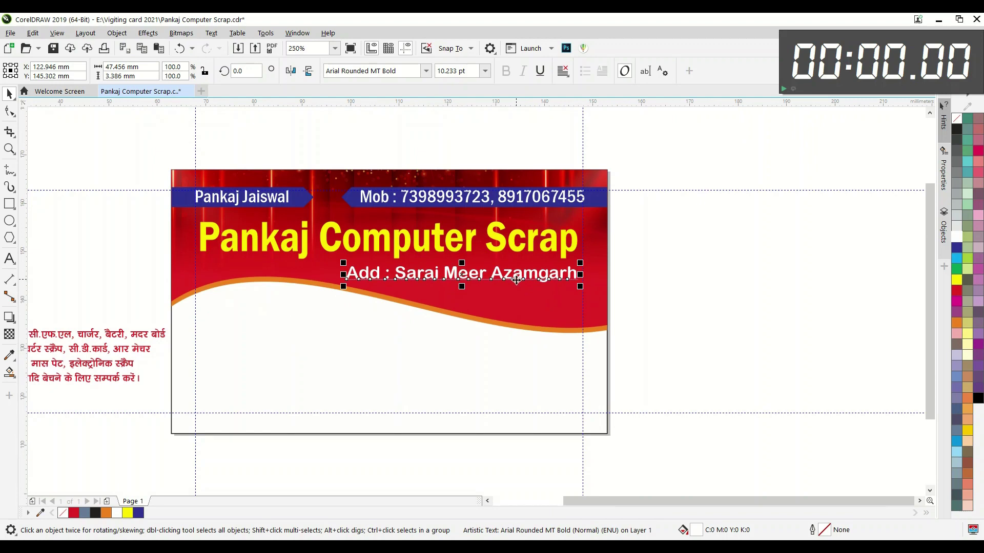
pyautogui.moveTo(455, 275); pyautogui.dragTo(455, 273)
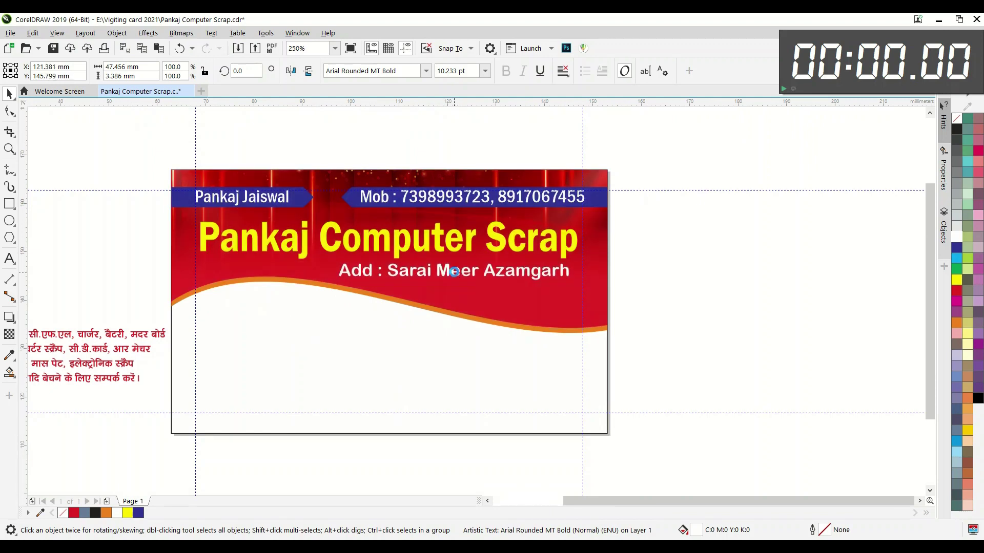
# Centre the address line horizontally under the heading.
pyautogui.keyDown('shift'); pyautogui.click(396, 250); pyautogui.keyUp('shift')
pyautogui.press('c')
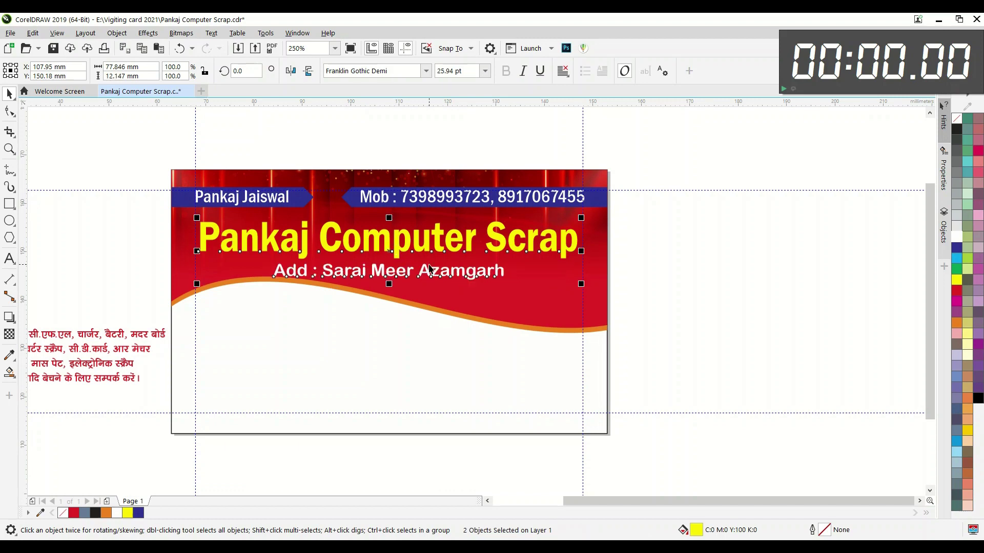
pyautogui.click(732, 299)
pyautogui.click(380, 276)
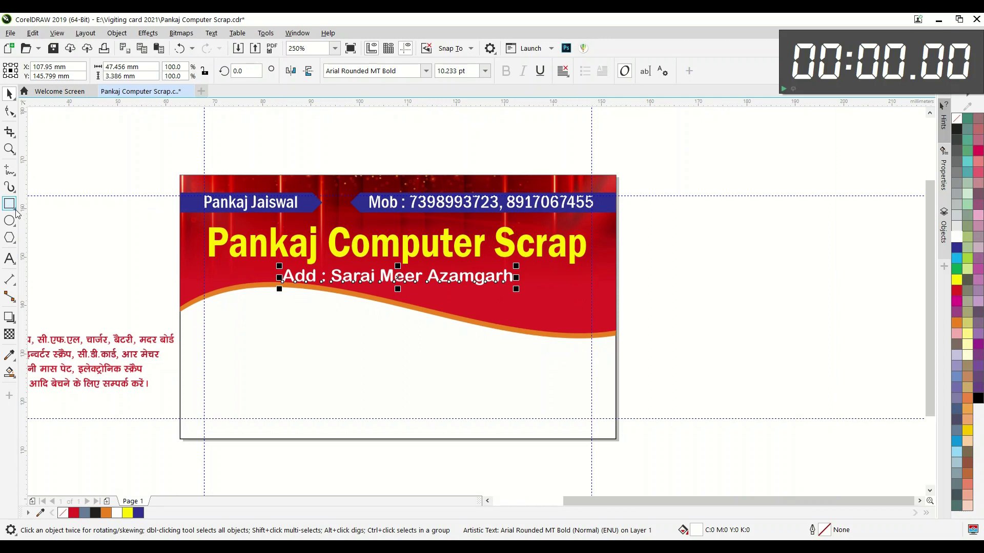
# Draw a rectangle around the address line and widen it slightly.
pyautogui.click(9, 204)
pyautogui.click(9, 95)
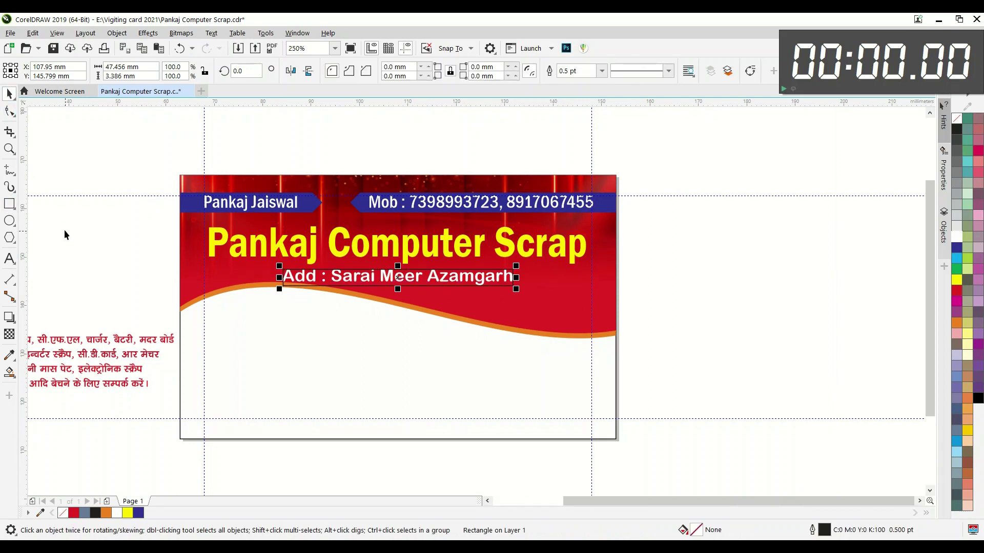
pyautogui.click(64, 232)
pyautogui.scroll(1, 282, 296)
pyautogui.scroll(1, 283, 296)
pyautogui.click(278, 295)
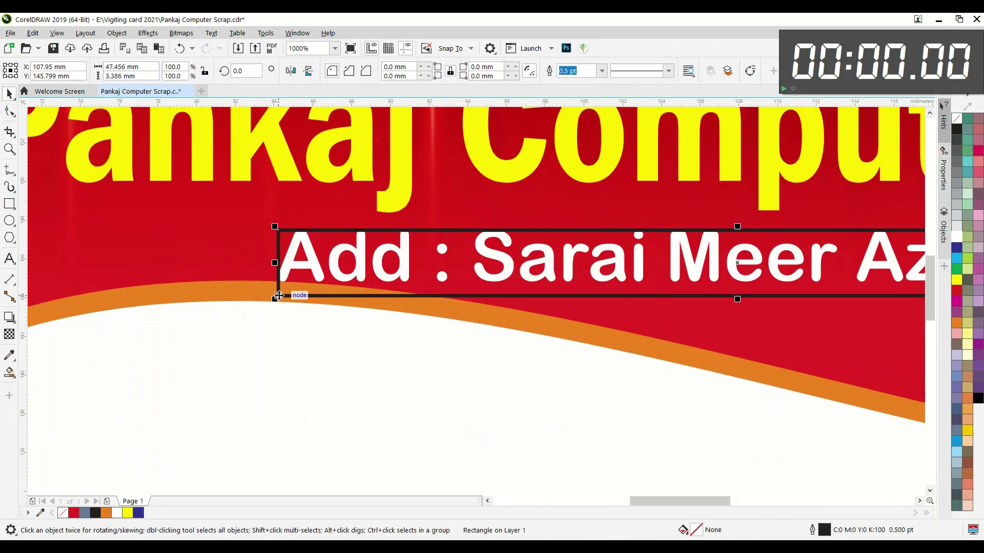
pyautogui.moveTo(275, 301); pyautogui.dragTo(258, 317)
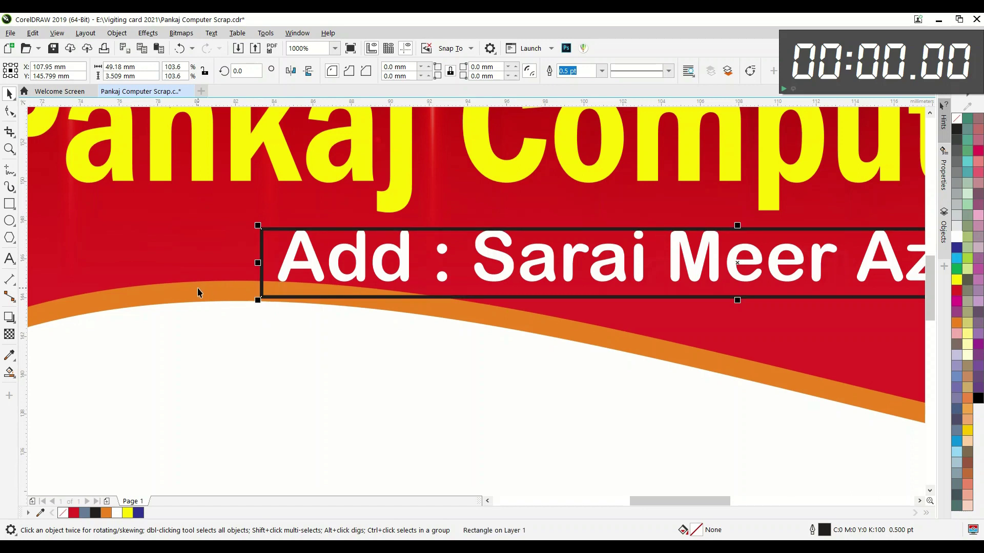
pyautogui.scroll(-2, 198, 293)
pyautogui.scroll(1, 329, 312)
pyautogui.scroll(1, 362, 285)
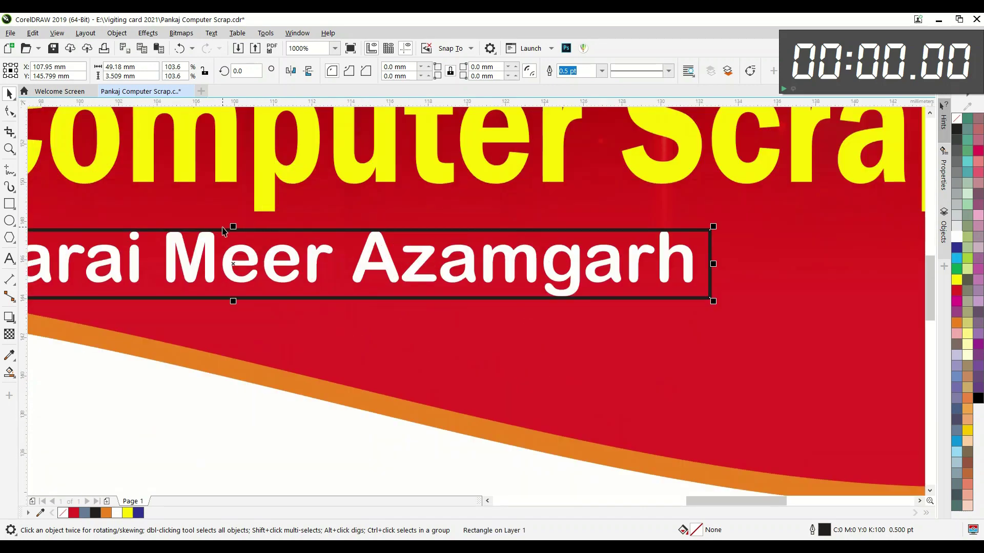
pyautogui.scroll(1, 223, 231)
# Make the address rectangle taller and round its corners to 2.242 mm, forming a pill.
pyautogui.moveTo(245, 226); pyautogui.dragTo(244, 213)
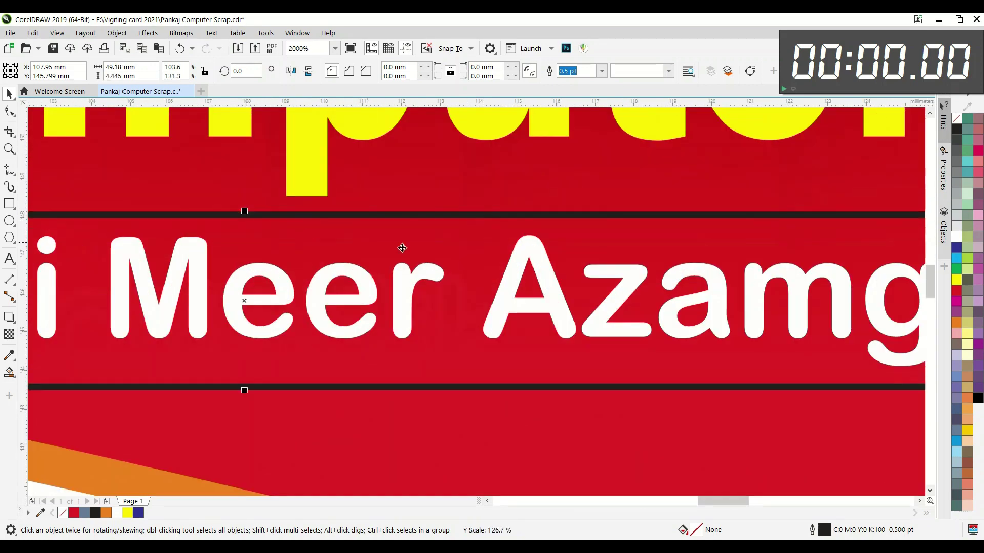
pyautogui.scroll(-2, 486, 255)
pyautogui.scroll(1, 162, 260)
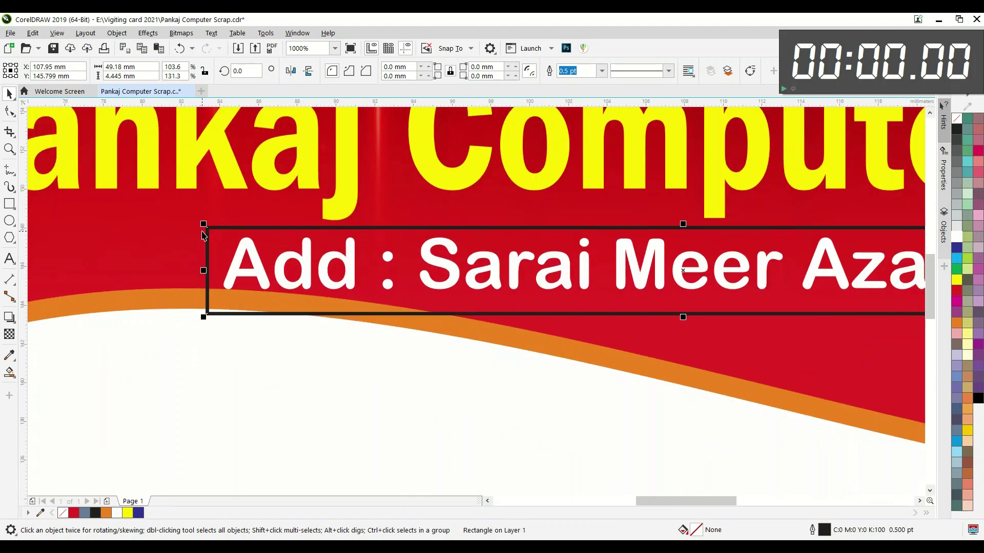
pyautogui.moveTo(201, 221); pyautogui.dragTo(193, 219)
pyautogui.click(9, 111)
pyautogui.moveTo(242, 278); pyautogui.dragTo(243, 279)
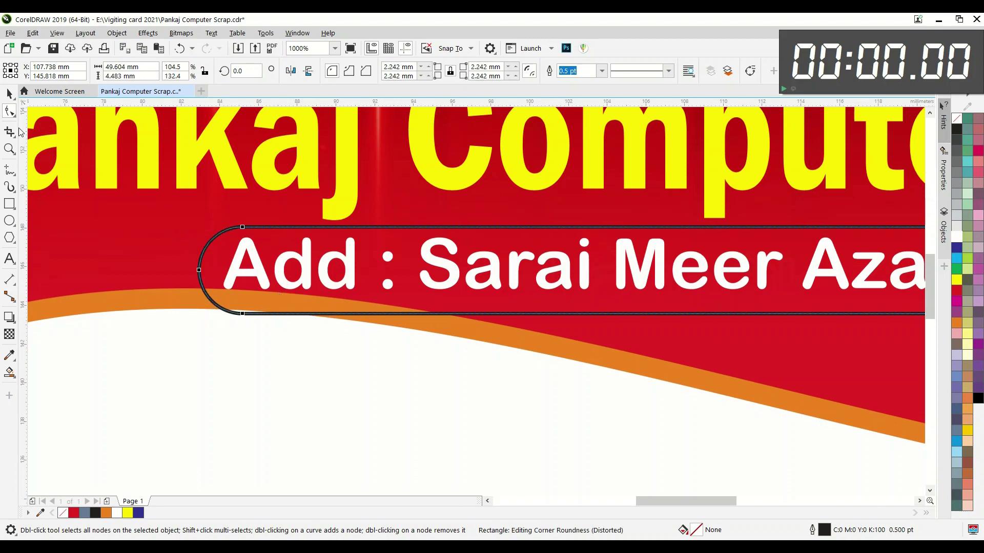
pyautogui.click(9, 95)
pyautogui.scroll(-3, 209, 263)
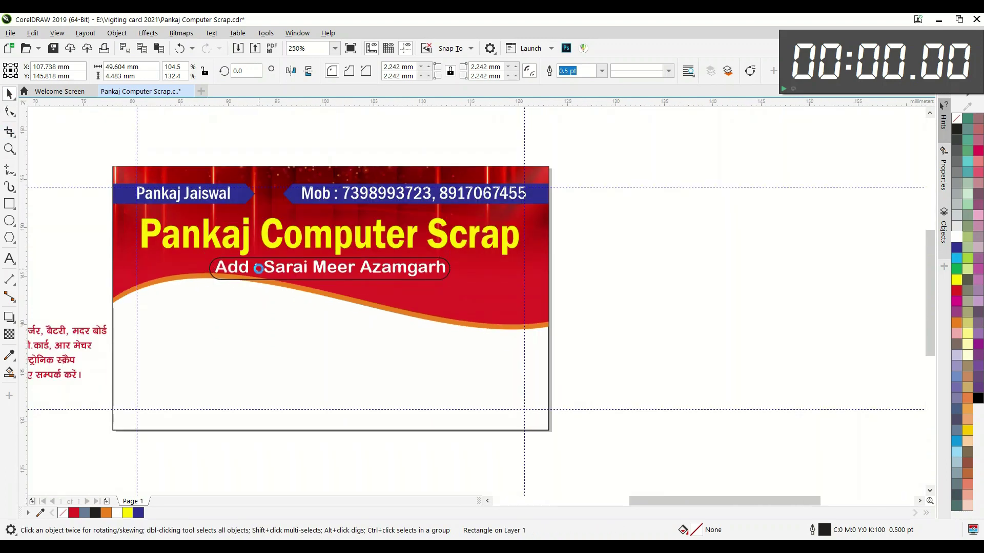
pyautogui.scroll(2, 259, 269)
# Give the pill no outline and a downward green-to-black gradient fill.
pyautogui.click(957, 270)
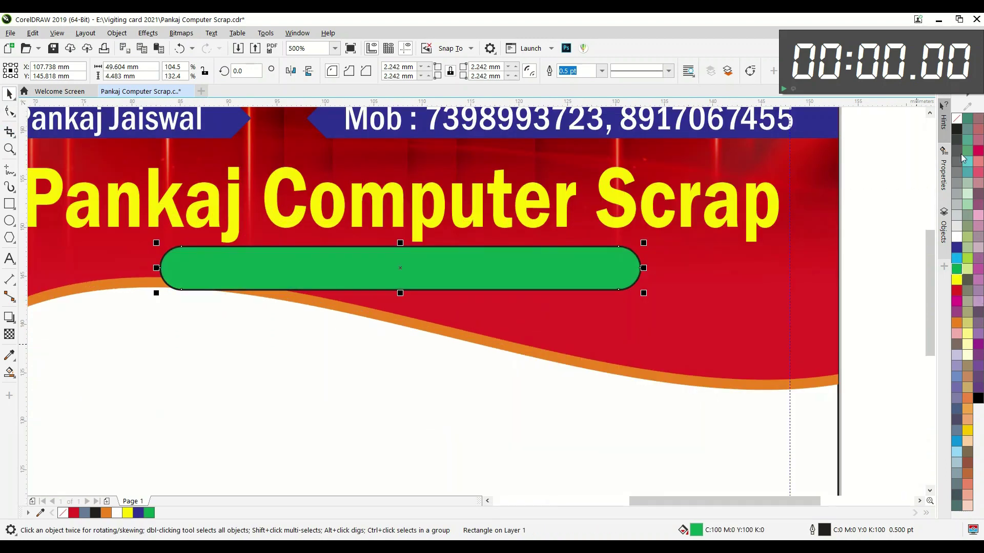
pyautogui.rightClick(959, 122)
pyautogui.scroll(1, 579, 285)
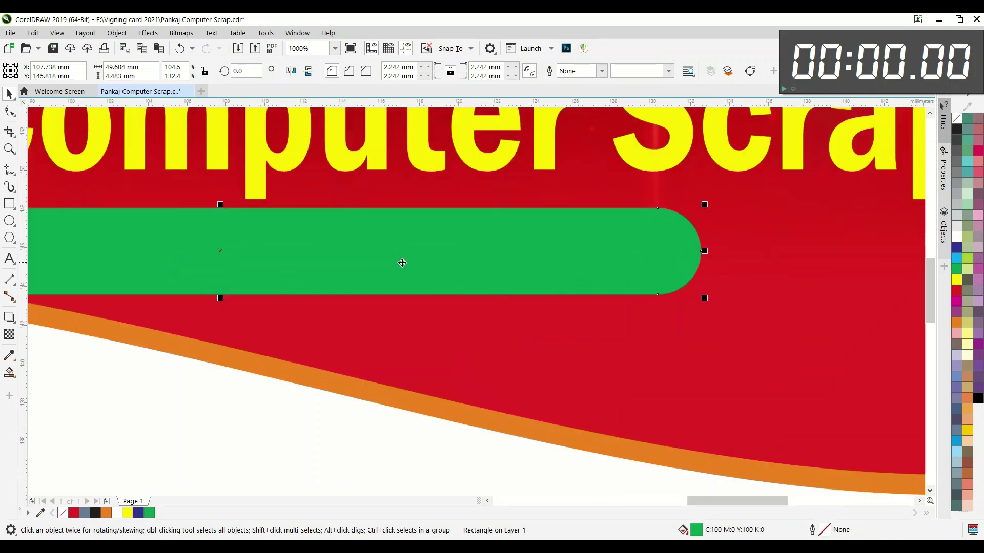
pyautogui.press('g')
pyautogui.moveTo(387, 214); pyautogui.dragTo(389, 309)
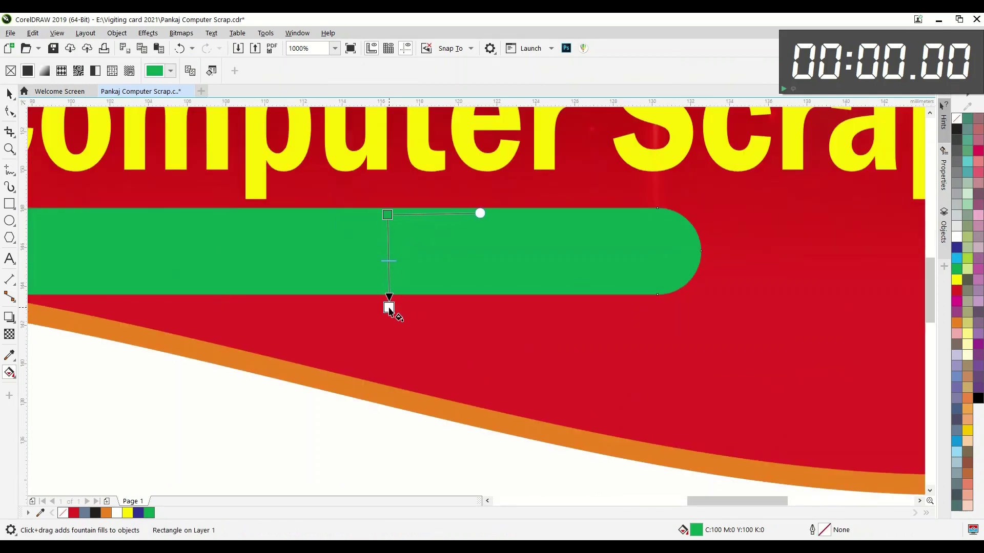
pyautogui.click(978, 399)
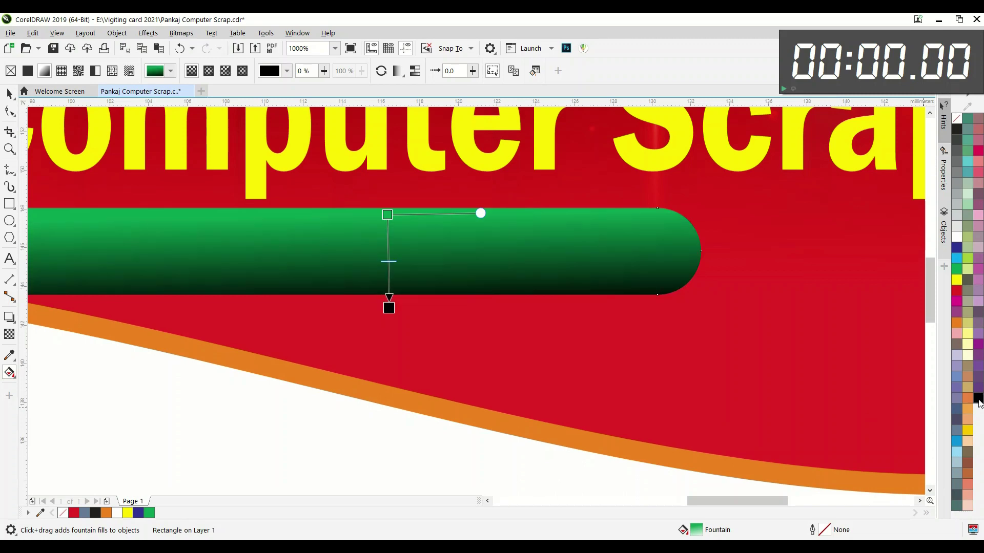
pyautogui.moveTo(389, 307); pyautogui.dragTo(388, 317)
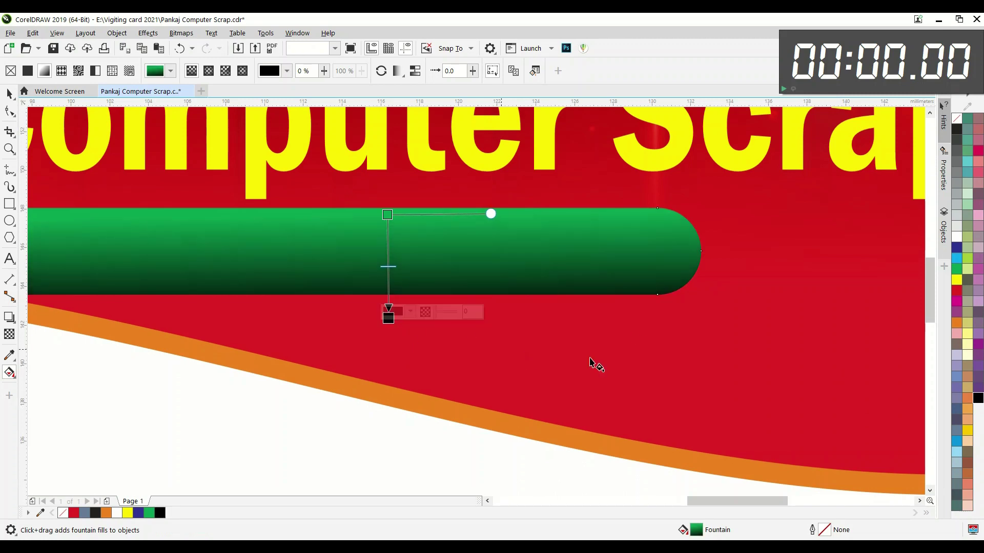
# Arrange the green pill behind the other objects, but just above the orange wave.
pyautogui.click(9, 94)
pyautogui.scroll(-3, 357, 262)
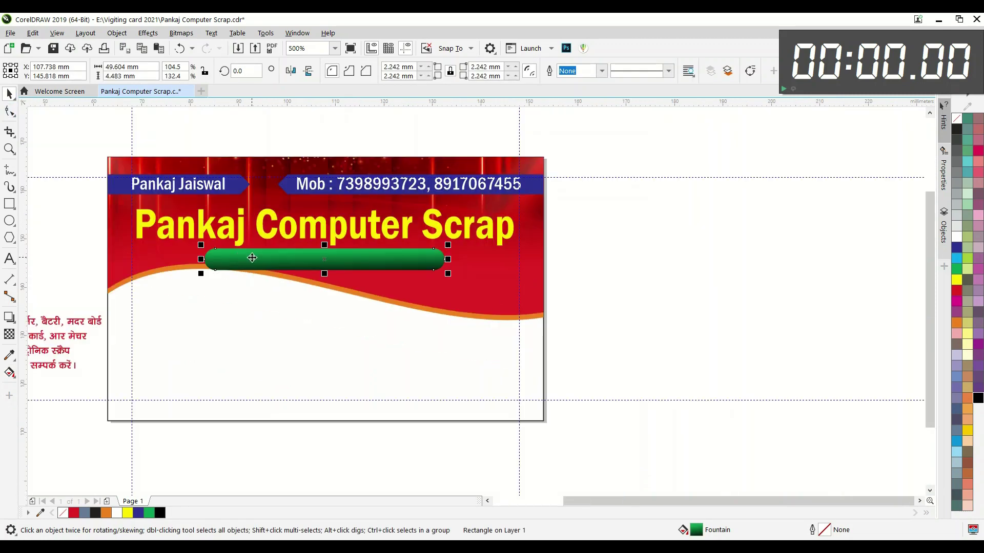
pyautogui.scroll(3, 264, 261)
pyautogui.hotkey('shift', 'pagedown')
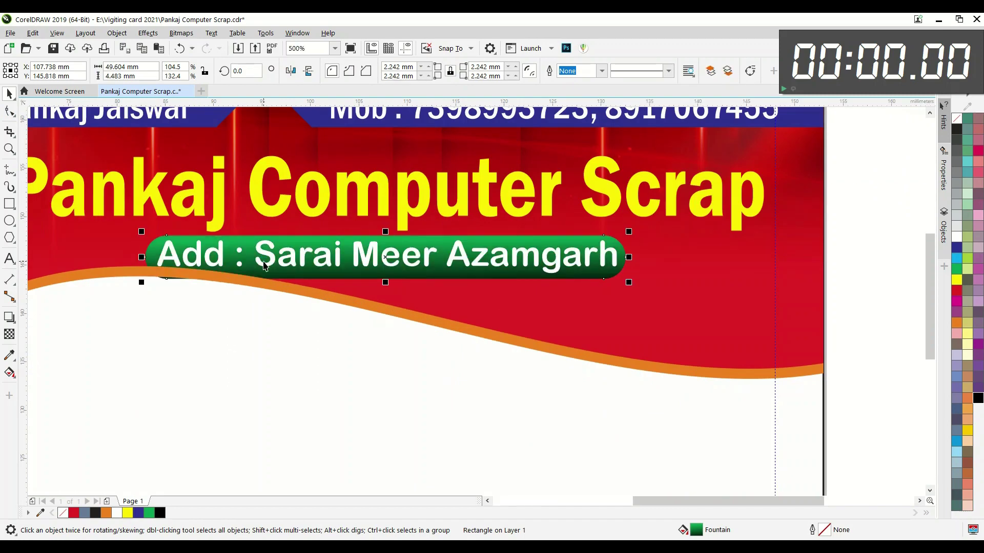
pyautogui.hotkey('ctrl', 'pageup')
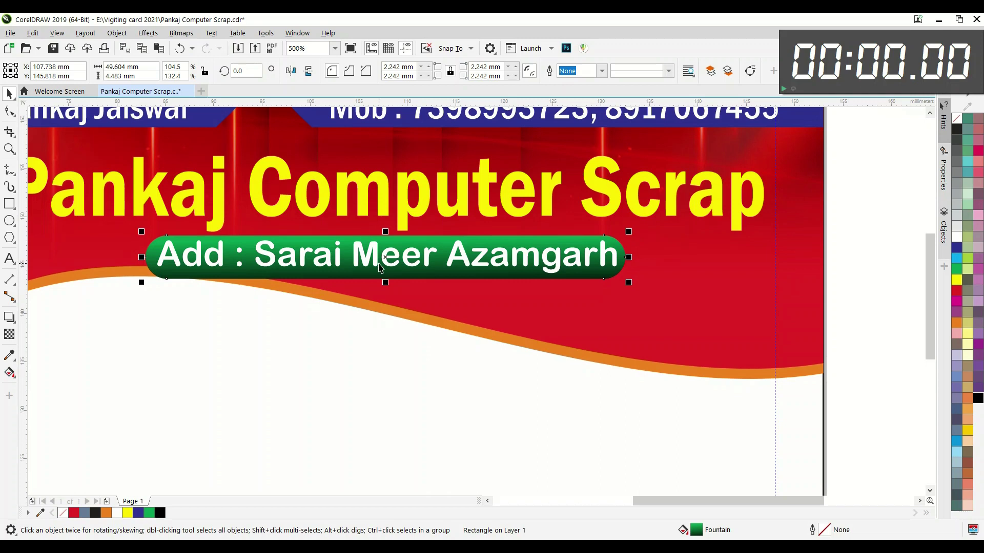
pyautogui.scroll(-2, 379, 266)
# Shrink the address text and centre it on the green pill.
pyautogui.click(792, 268)
pyautogui.click(454, 267)
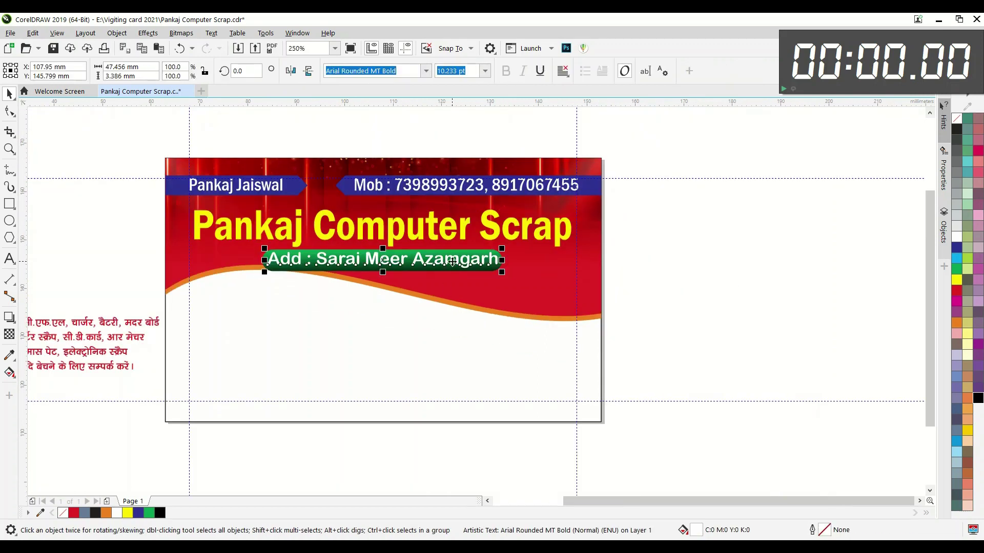
pyautogui.scroll(2, 454, 264)
pyautogui.moveTo(545, 283); pyautogui.dragTo(536, 284)
pyautogui.moveTo(530, 283); pyautogui.dragTo(529, 282)
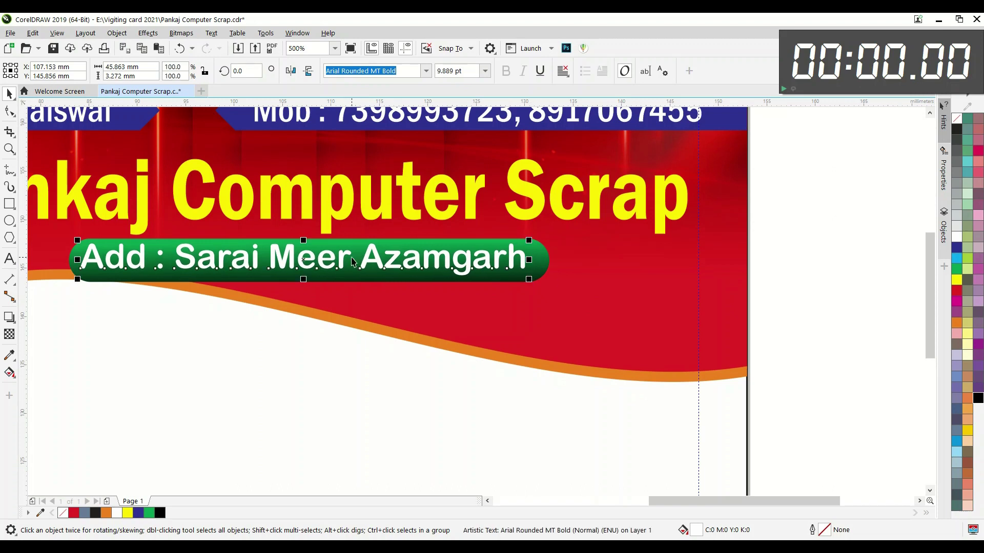
pyautogui.moveTo(305, 260); pyautogui.dragTo(311, 263)
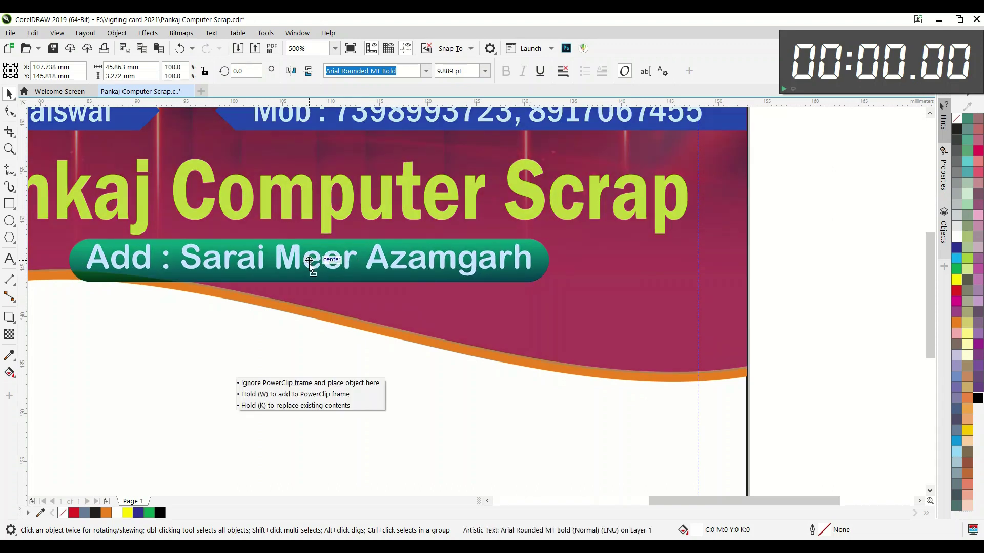
pyautogui.moveTo(309, 264); pyautogui.dragTo(309, 264)
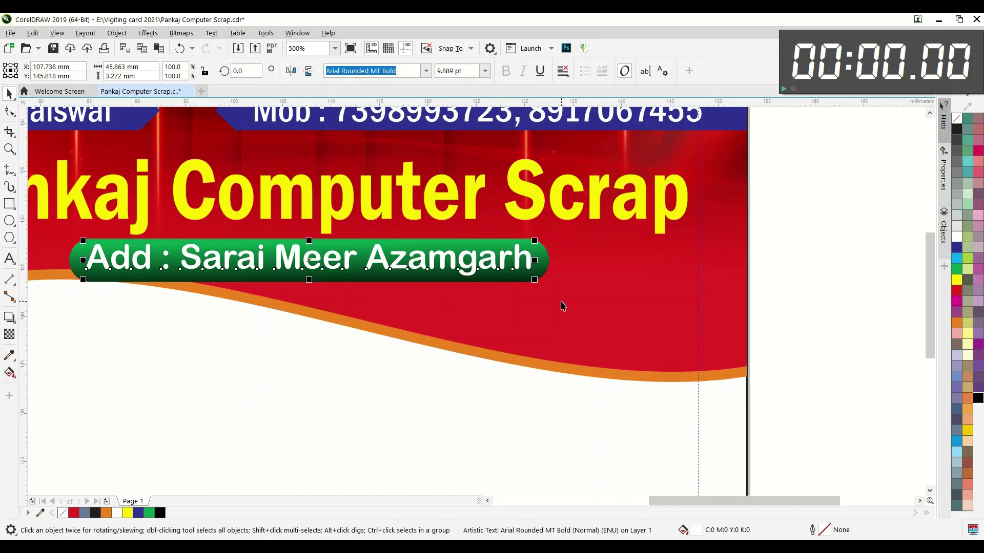
pyautogui.moveTo(534, 281); pyautogui.dragTo(528, 279)
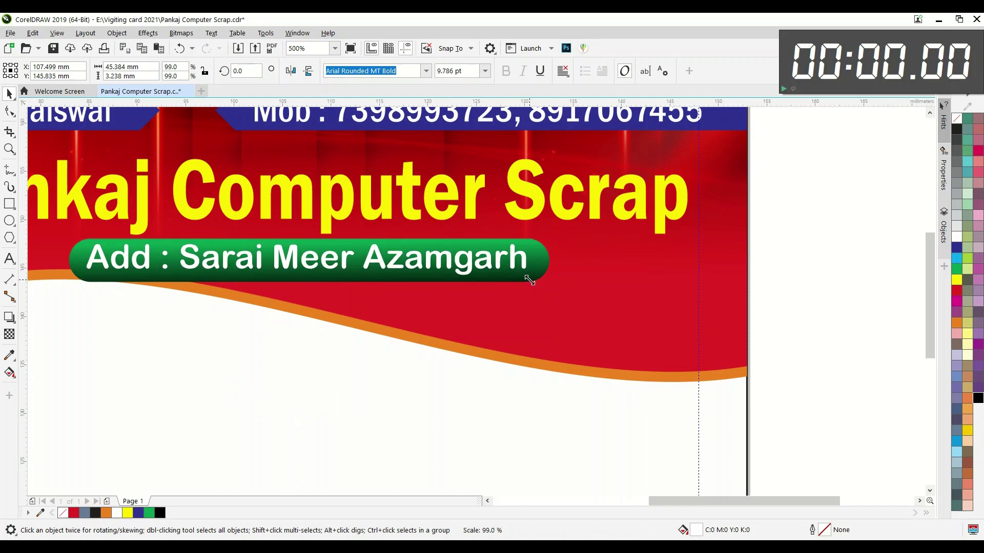
pyautogui.click(817, 230)
pyautogui.scroll(-1, 791, 228)
pyautogui.moveTo(799, 219); pyautogui.dragTo(395, 287)
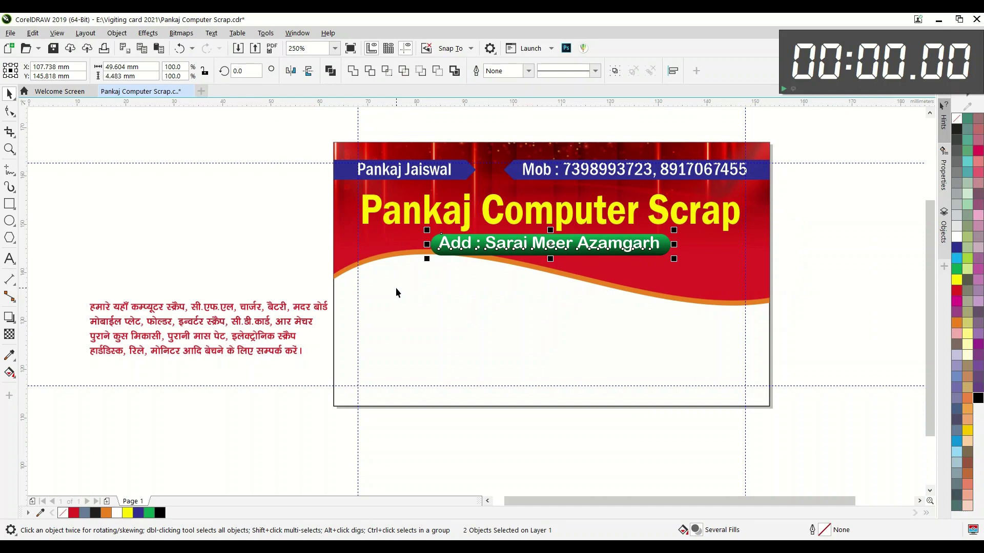
pyautogui.click(812, 266)
# Save the card and place a duplicate of the heading lower down.
pyautogui.hotkey('ctrl', 's')
pyautogui.scroll(1, 540, 479)
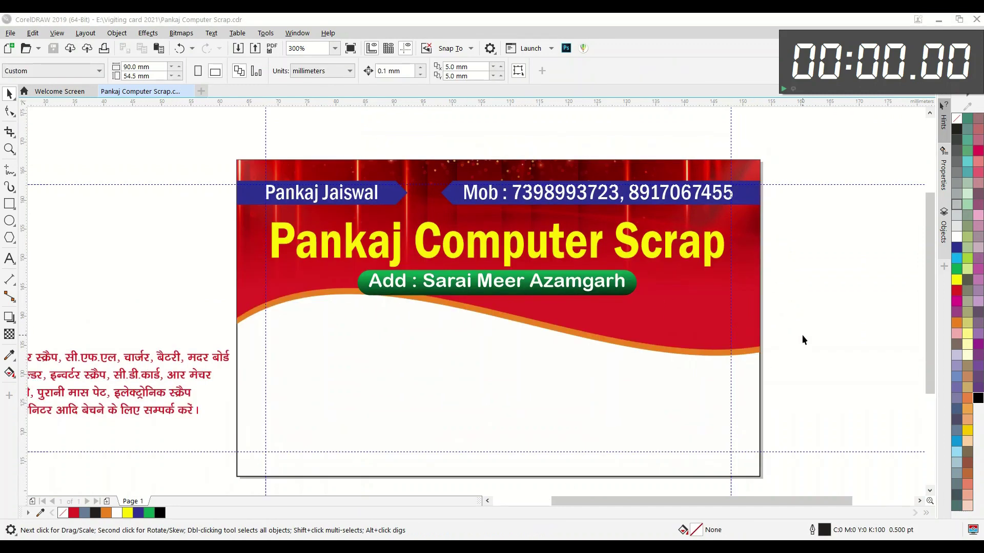
pyautogui.scroll(4, 381, 228)
pyautogui.click(419, 270)
pyautogui.moveTo(420, 270); pyautogui.dragTo(395, 365)
pyautogui.scroll(-4, 400, 245)
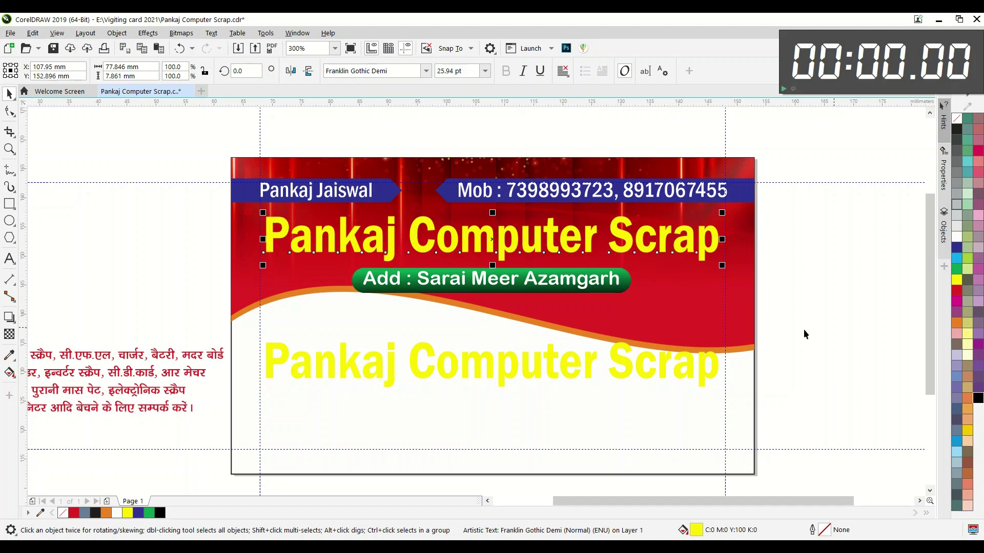
# Fill the heading red and give it a 3.0 pt round red outline behind the fill.
pyautogui.click(956, 293)
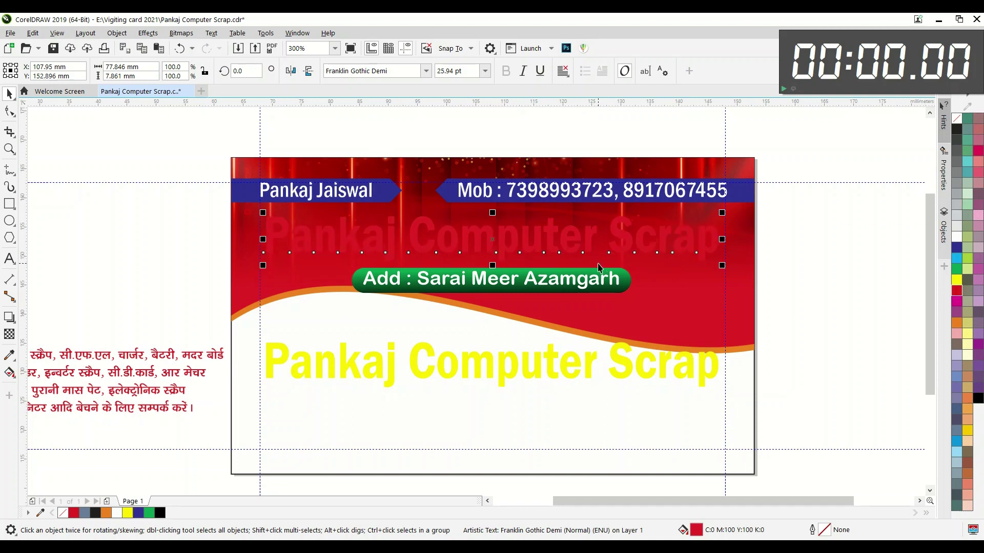
pyautogui.press('F12')
pyautogui.click(414, 238)
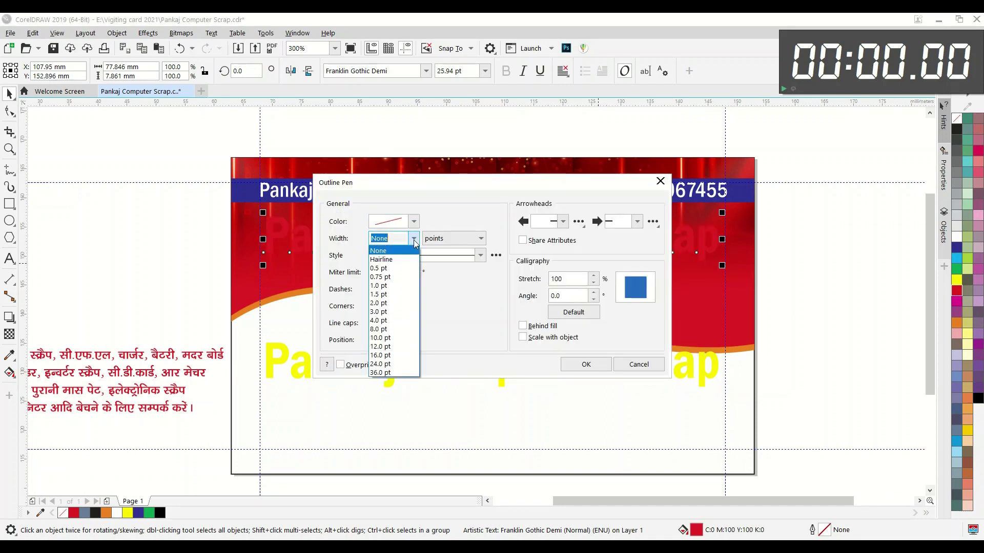
pyautogui.click(402, 313)
pyautogui.click(394, 307)
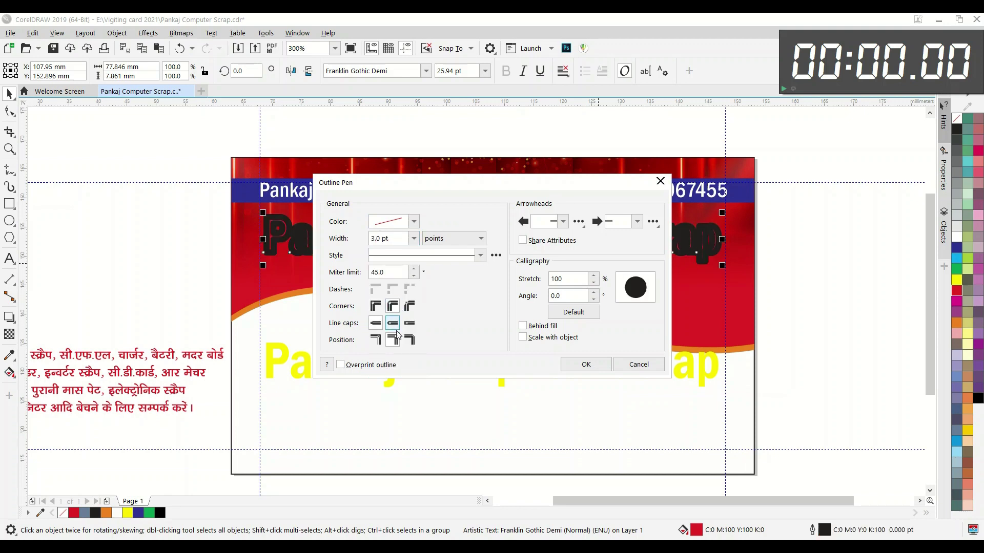
pyautogui.click(522, 327)
pyautogui.click(586, 365)
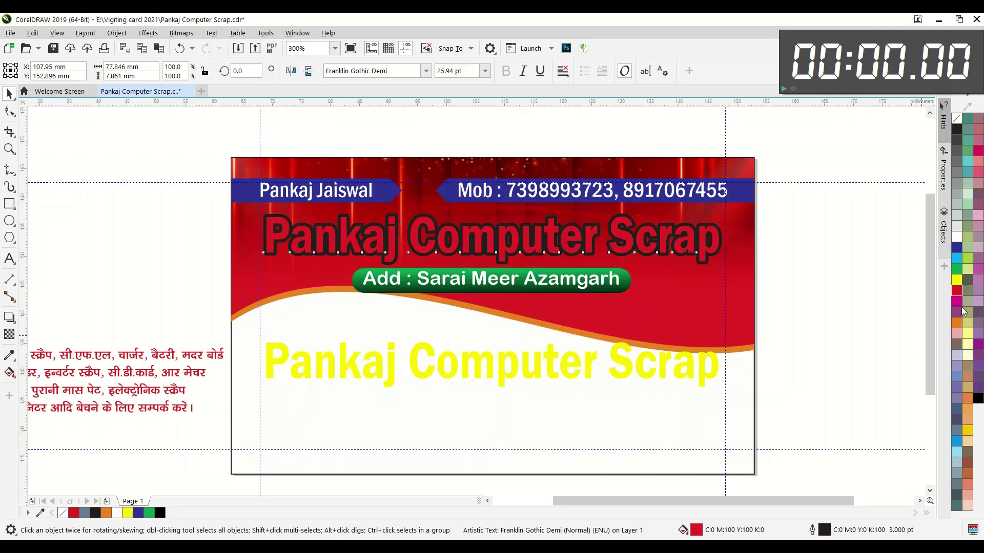
pyautogui.rightClick(954, 292)
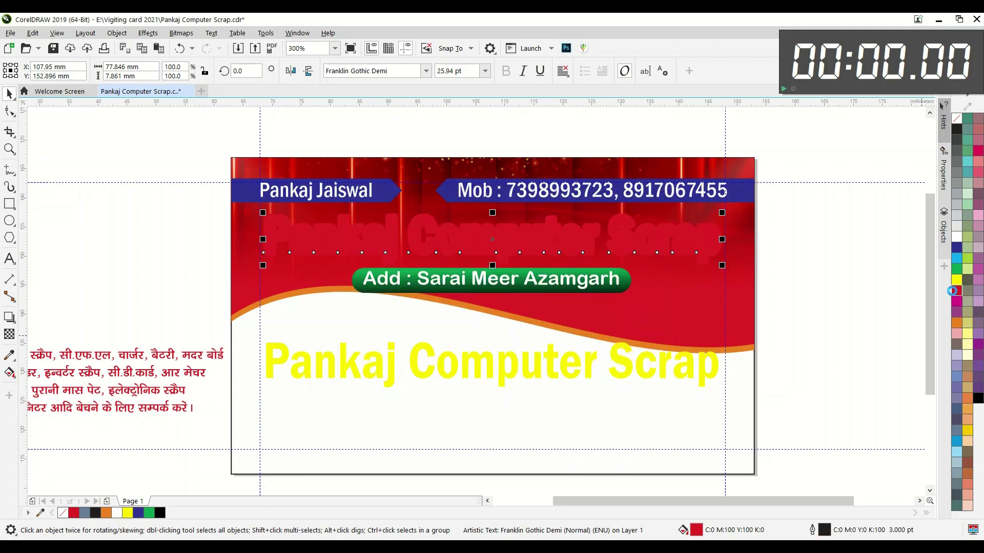
# Cast a drop shadow below the red heading.
pyautogui.click(18, 326)
pyautogui.click(53, 320)
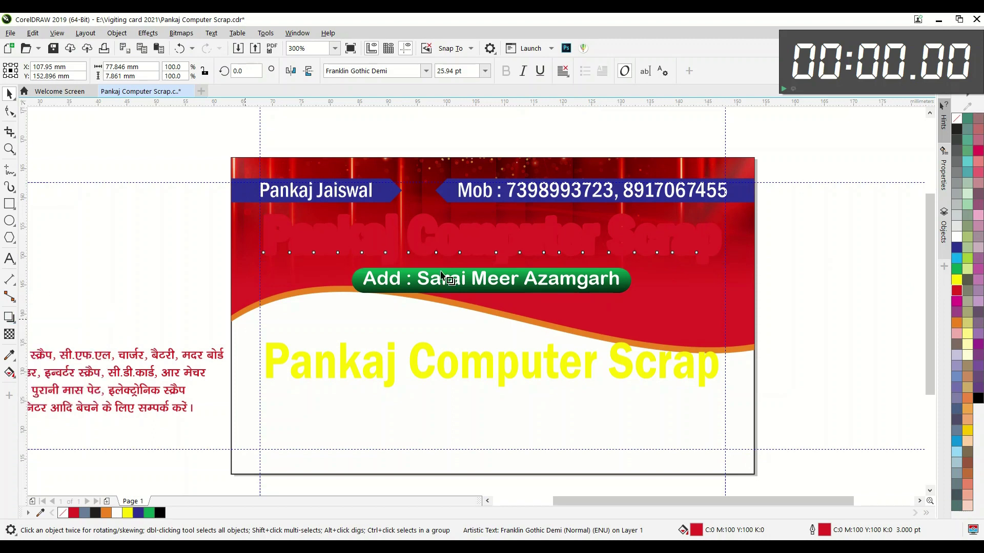
pyautogui.scroll(1, 461, 229)
pyautogui.moveTo(524, 198); pyautogui.dragTo(522, 319)
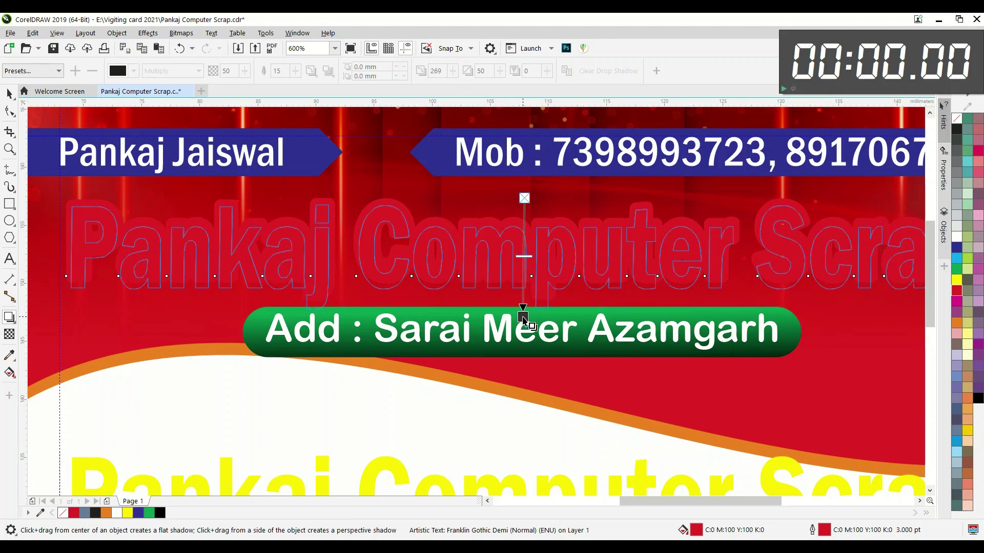
pyautogui.moveTo(523, 317); pyautogui.dragTo(505, 286)
pyautogui.scroll(-1, 468, 213)
pyautogui.scroll(1, 480, 231)
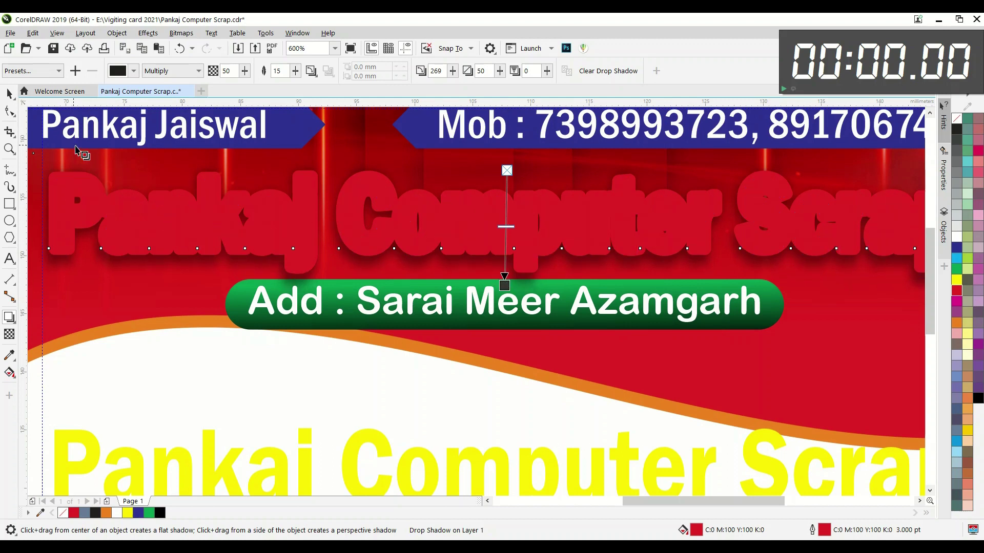
pyautogui.click(9, 93)
# Move the yellow heading copy back on top of the red one.
pyautogui.press('F3')
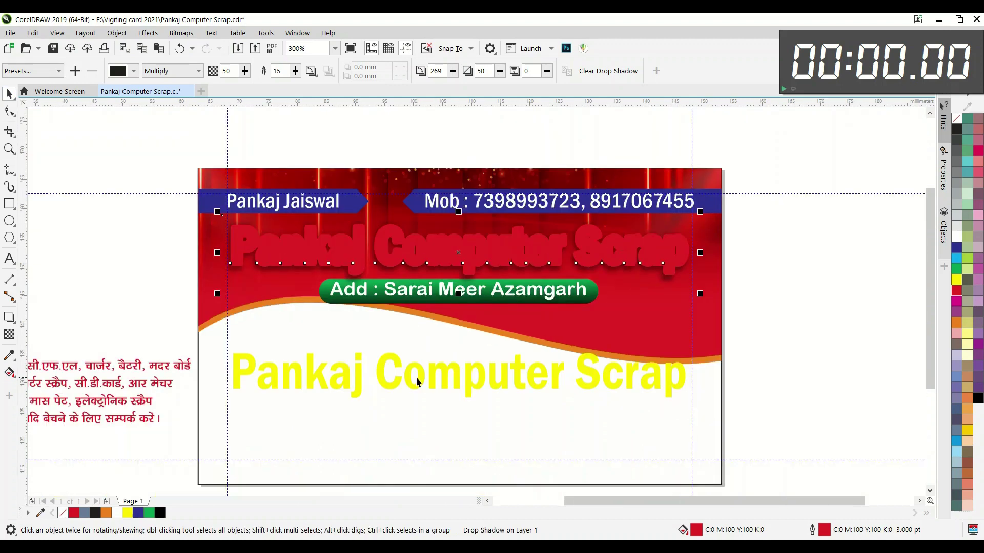
pyautogui.moveTo(409, 376); pyautogui.dragTo(418, 253)
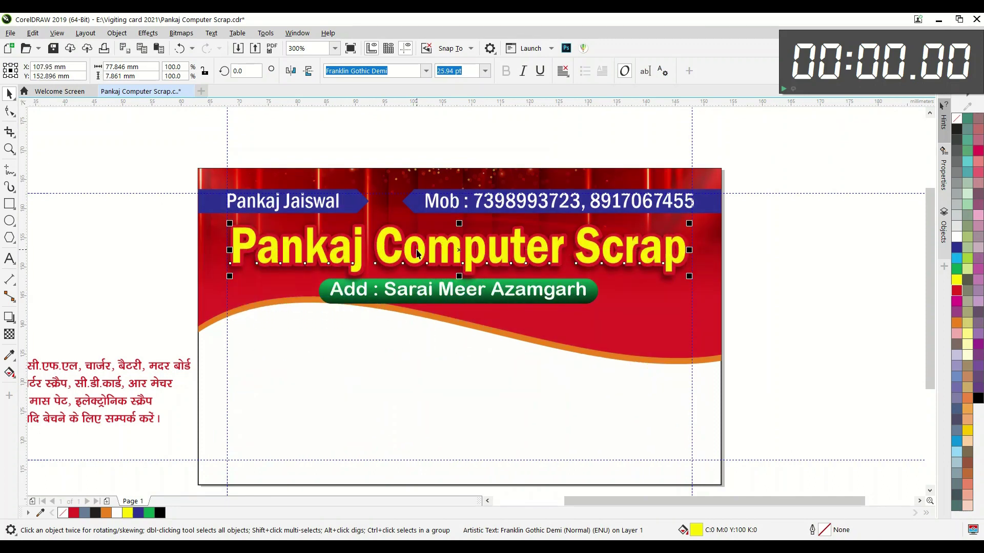
pyautogui.scroll(2, 417, 253)
pyautogui.scroll(-2, 417, 253)
# Move the Hindi paragraph into the card's white area and colour it blue.
pyautogui.click(764, 314)
pyautogui.scroll(1, 770, 317)
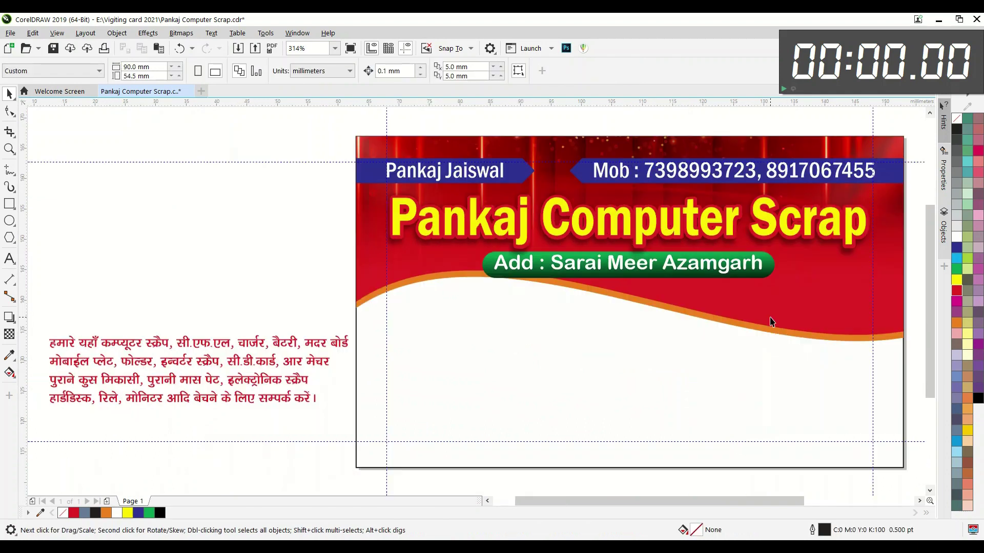
pyautogui.moveTo(217, 350)
pyautogui.mouseDown()
pyautogui.moveTo(576, 363)
pyautogui.moveTo(556, 380)
pyautogui.mouseUp()
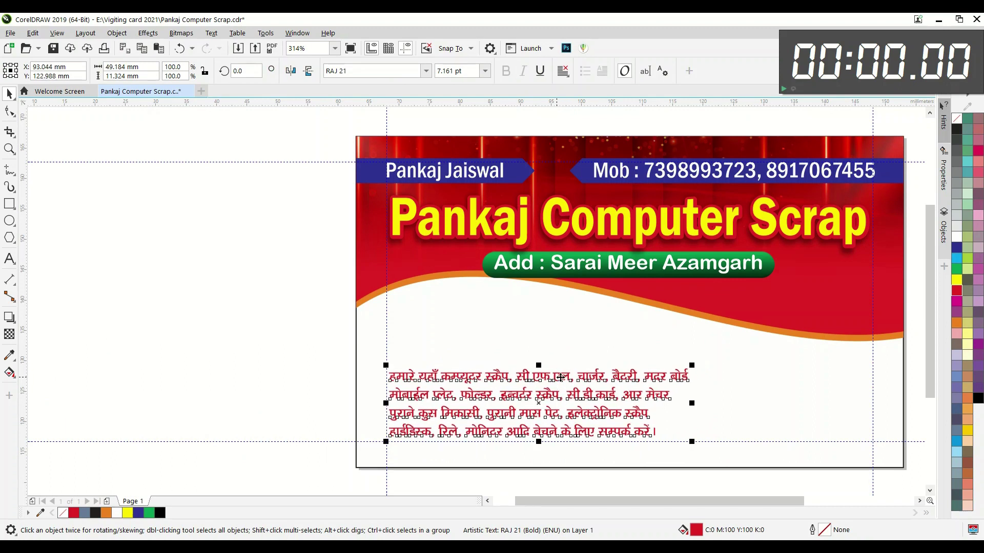
pyautogui.click(956, 251)
pyautogui.scroll(-2, 337, 376)
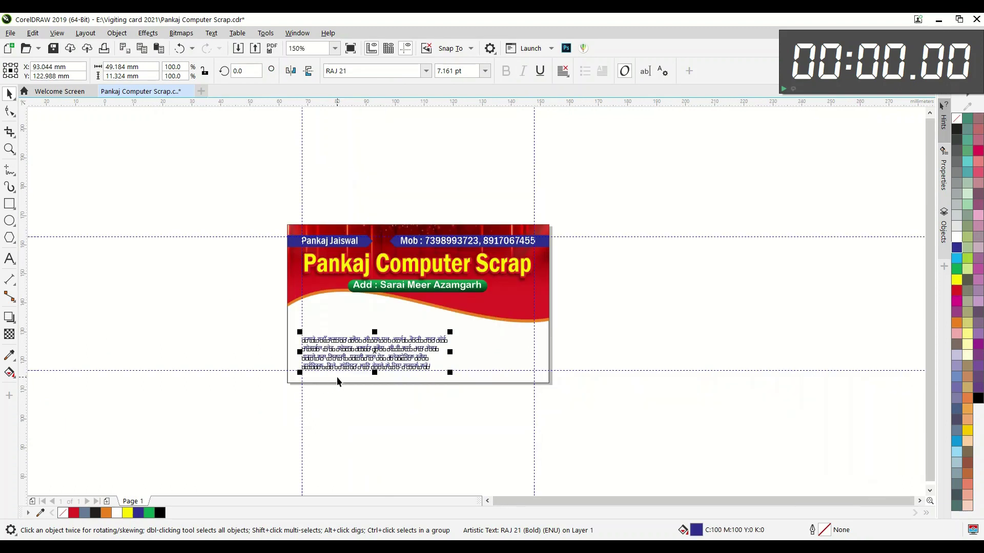
pyautogui.scroll(2, 337, 377)
# Scale the Hindi paragraph up proportionally to about 8.4 pt.
pyautogui.click(336, 439)
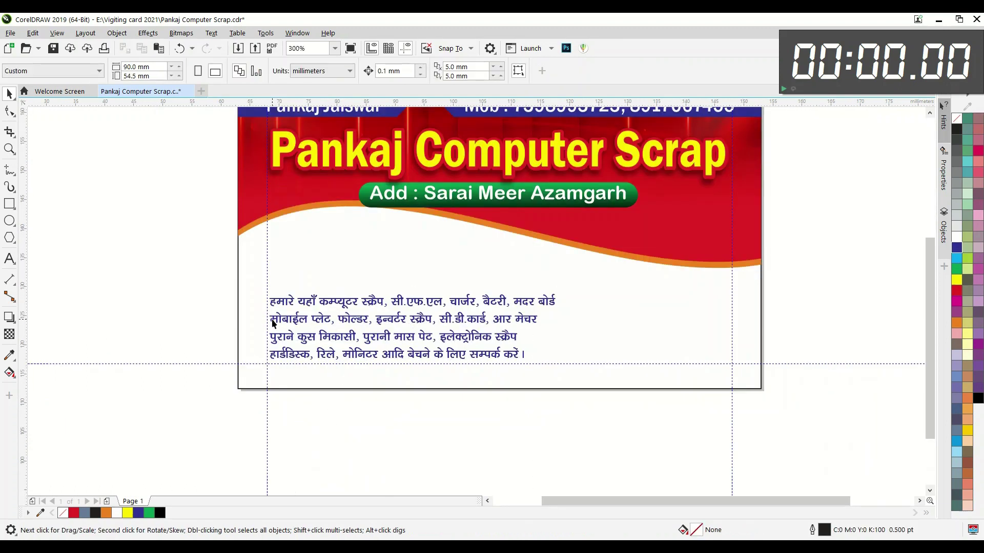
pyautogui.click(274, 324)
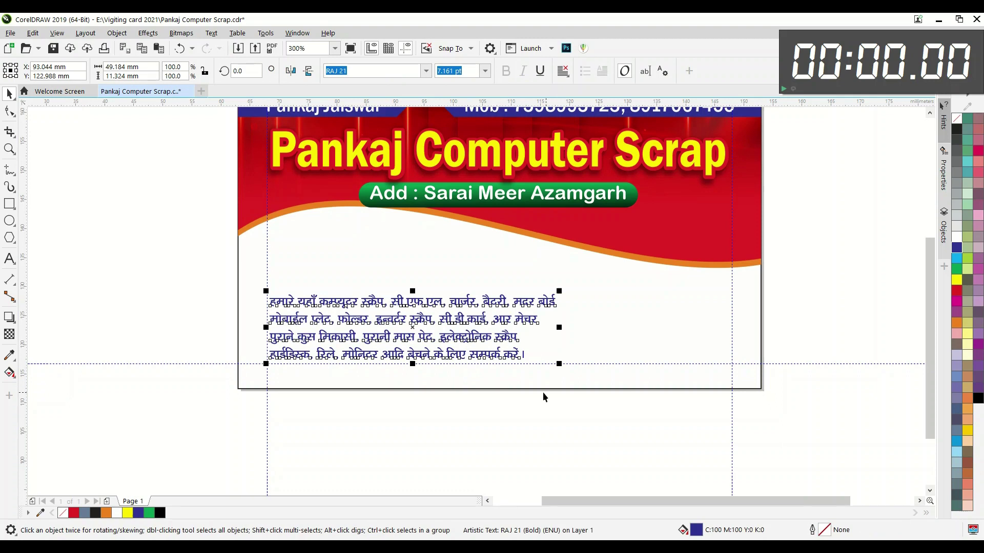
pyautogui.moveTo(561, 290); pyautogui.dragTo(608, 278)
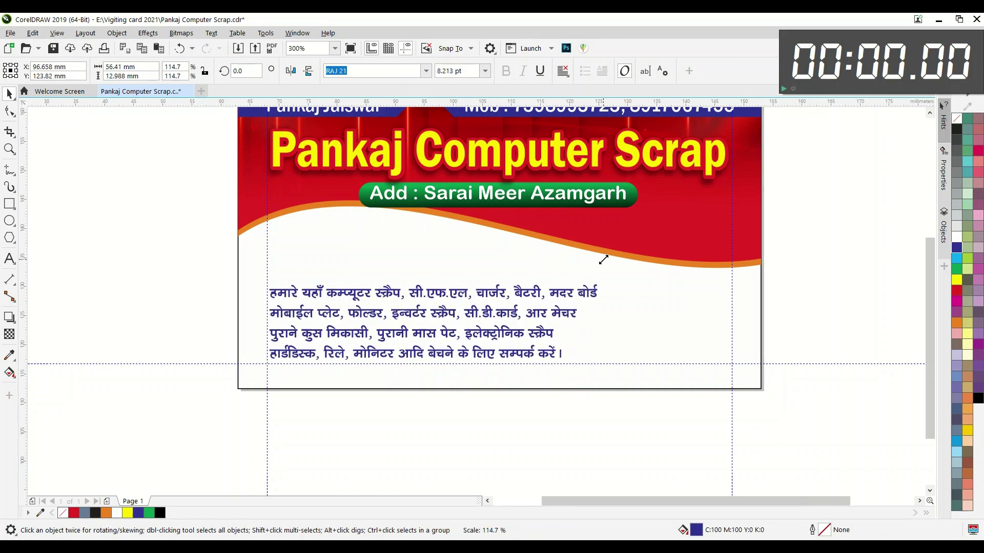
# Join the first two Hindi lines with a comma and break the line after फोल्डर.
pyautogui.doubleClick(272, 313)
pyautogui.press('BackSpace')
pyautogui.write(',')
pyautogui.scroll(1, 700, 297)
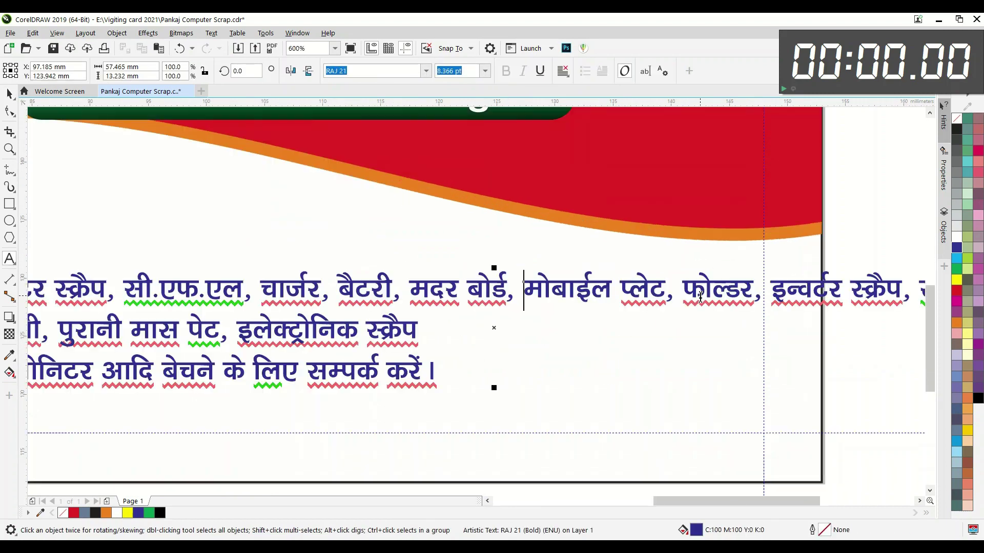
pyautogui.scroll(-1, 578, 305)
pyautogui.scroll(1, 669, 304)
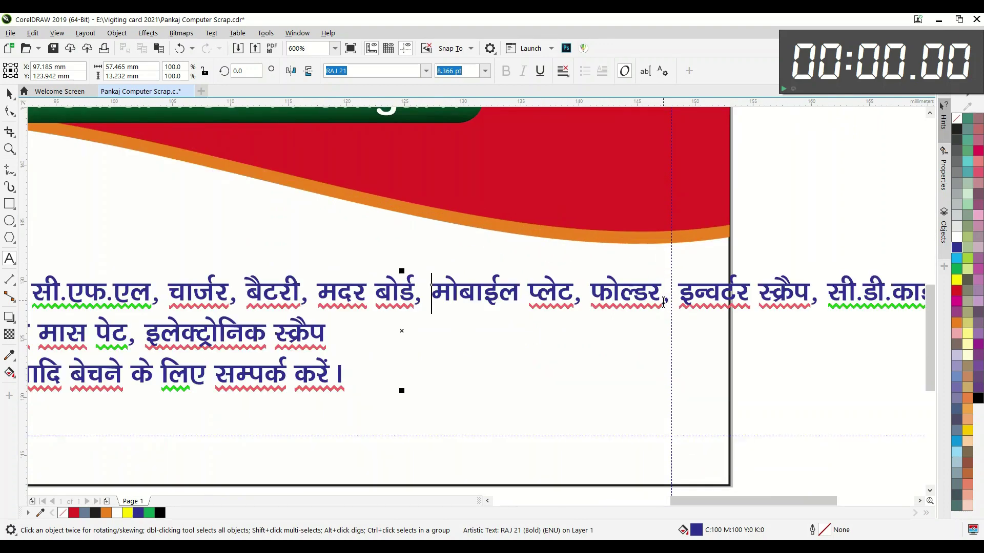
pyautogui.moveTo(662, 302); pyautogui.dragTo(675, 303)
pyautogui.press('Return')
pyautogui.scroll(-1, 521, 306)
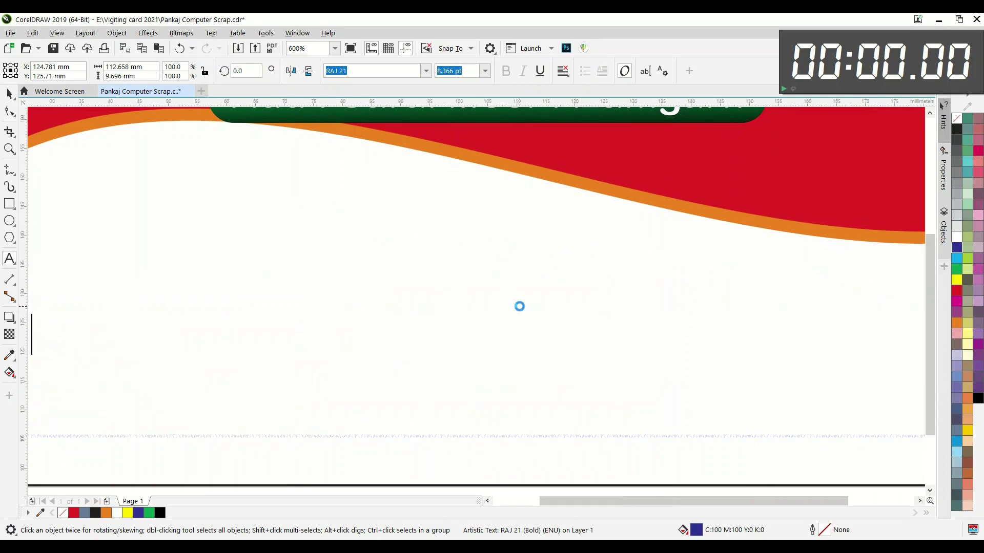
pyautogui.click(9, 94)
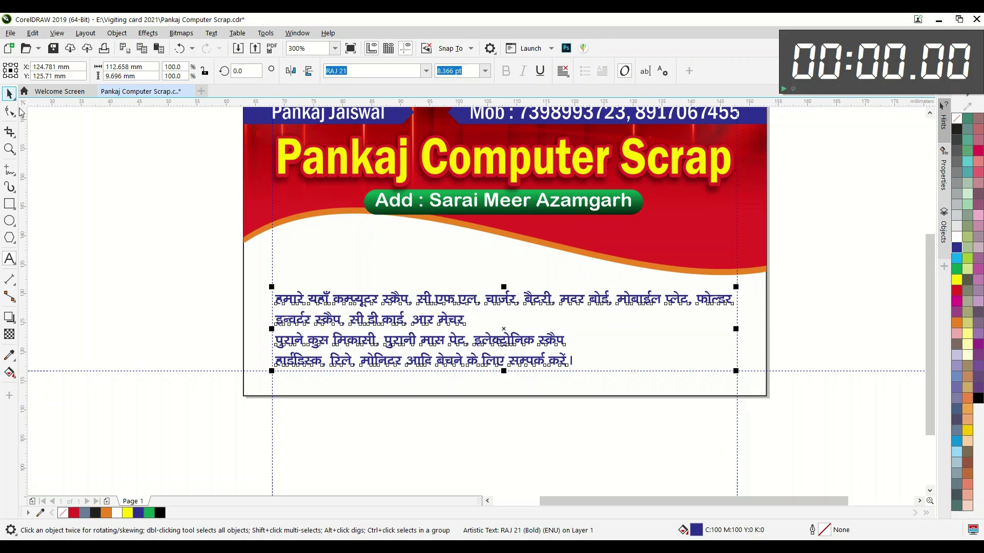
pyautogui.moveTo(503, 329); pyautogui.dragTo(505, 265)
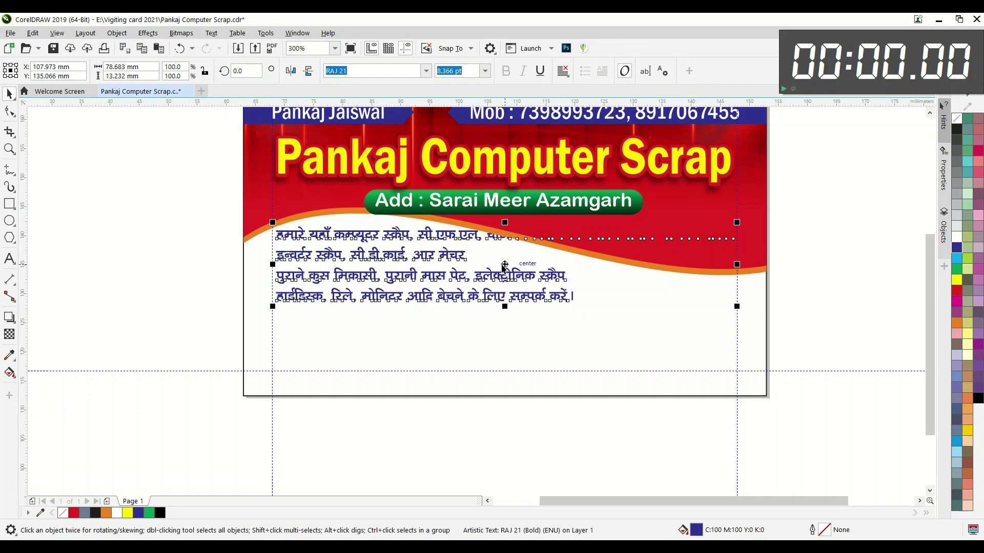
pyautogui.moveTo(503, 266); pyautogui.dragTo(504, 341)
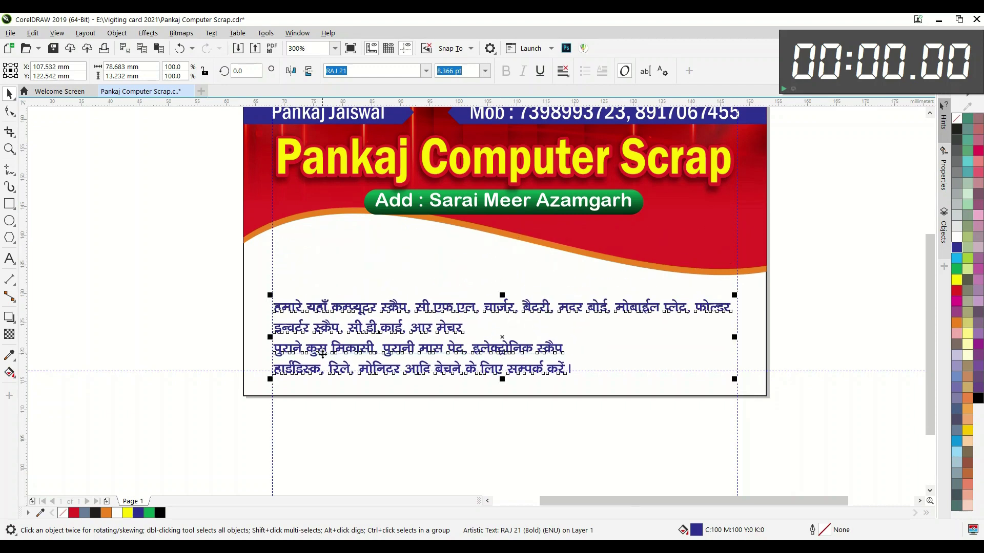
# Rejoin the later lines with commas, putting इलेक्ट्रोनिक स्क्रैप on its own line.
pyautogui.doubleClick(276, 351)
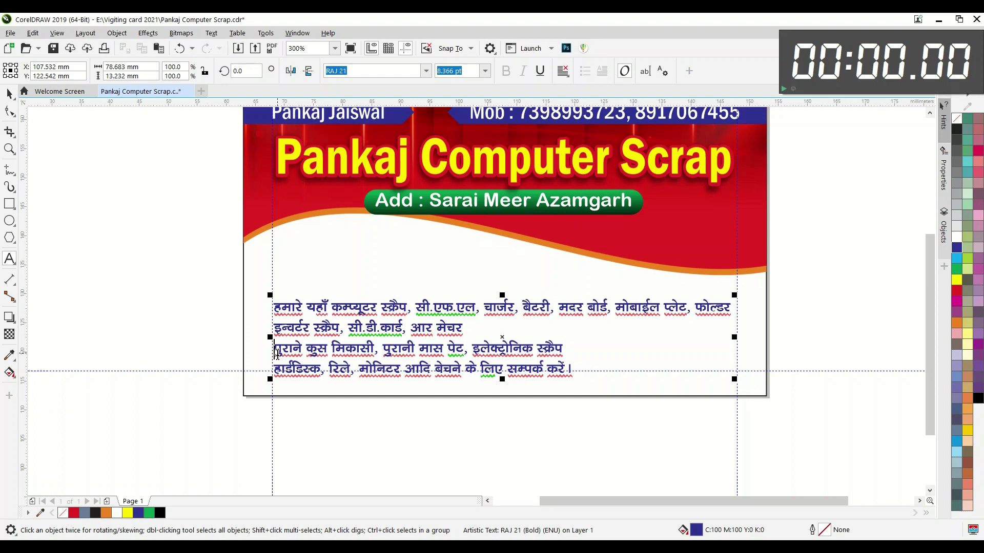
pyautogui.press('BackSpace')
pyautogui.write(',')
pyautogui.press('Escape')
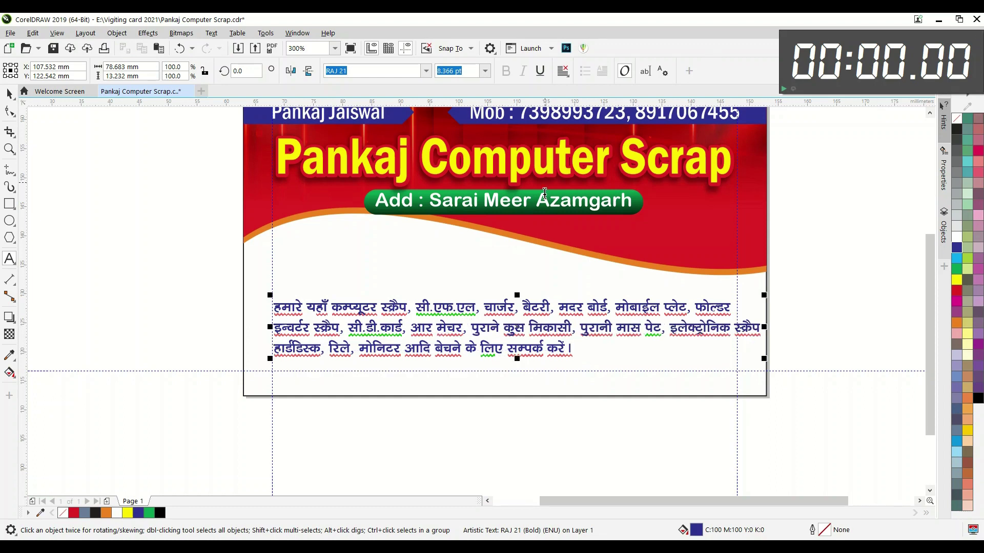
pyautogui.moveTo(669, 332); pyautogui.dragTo(665, 333)
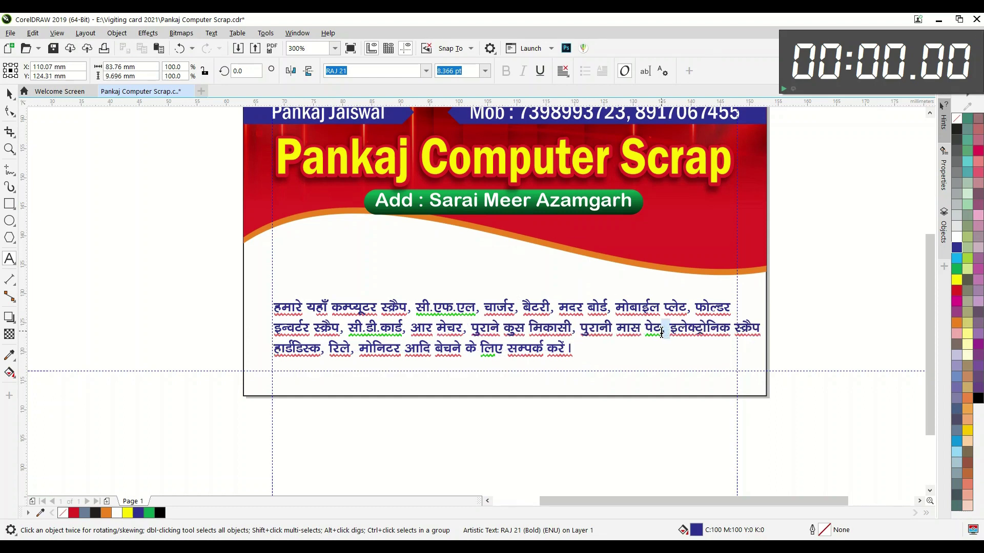
pyautogui.press('Return')
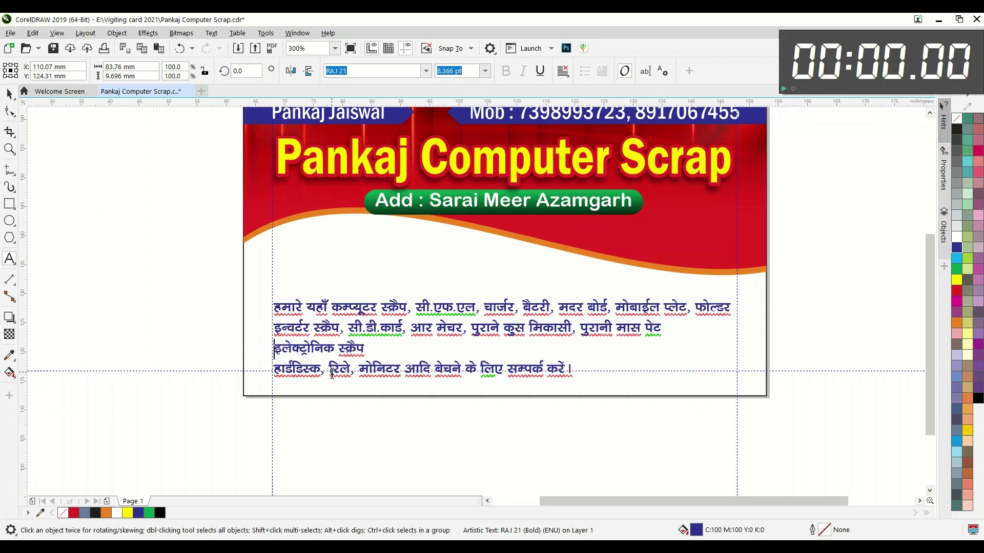
pyautogui.press('BackSpace')
pyautogui.write(',')
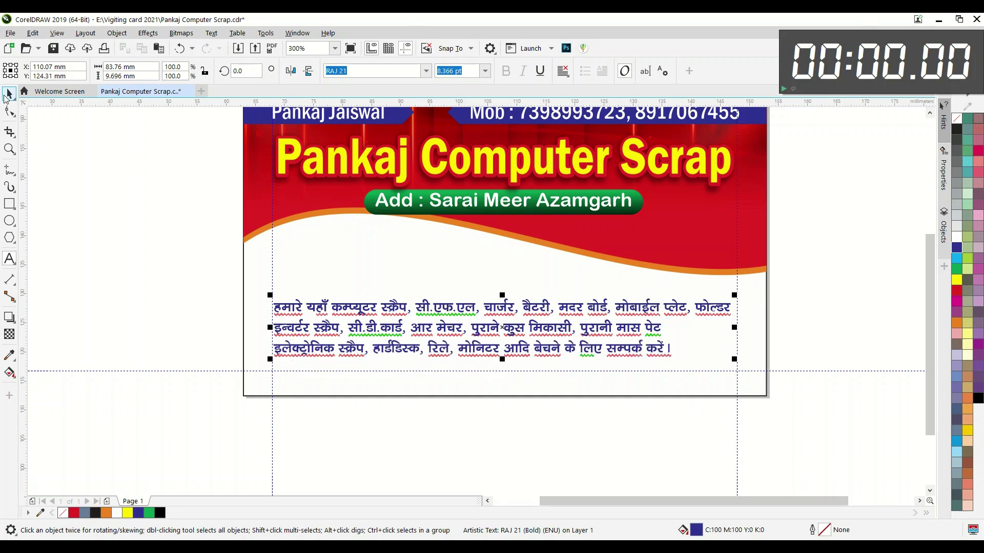
# Make the Hindi paragraph black and centre-aligned, and shift it slightly lower.
pyautogui.click(976, 400)
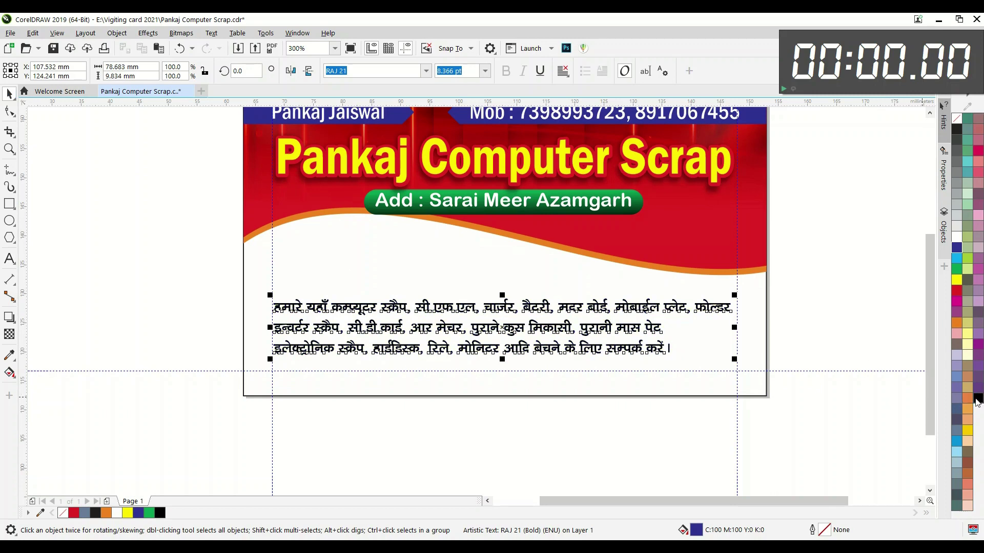
pyautogui.click(560, 77)
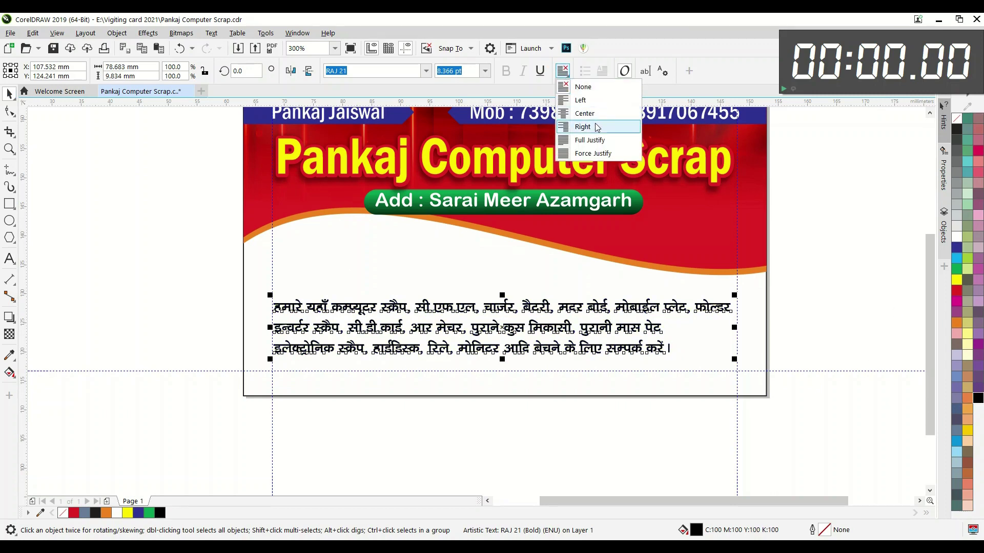
pyautogui.click(579, 110)
pyautogui.scroll(-2, 492, 313)
pyautogui.scroll(2, 492, 313)
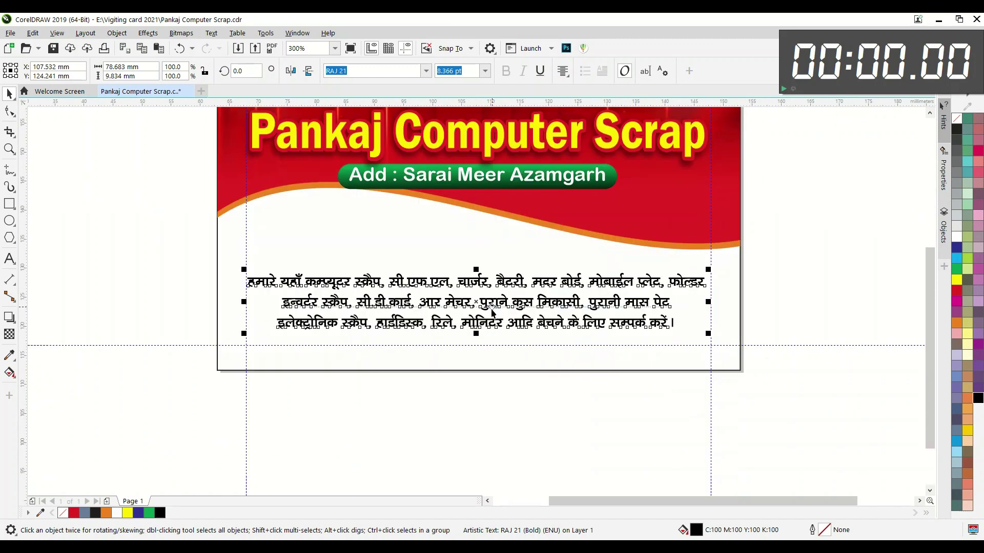
pyautogui.moveTo(477, 302); pyautogui.dragTo(483, 323)
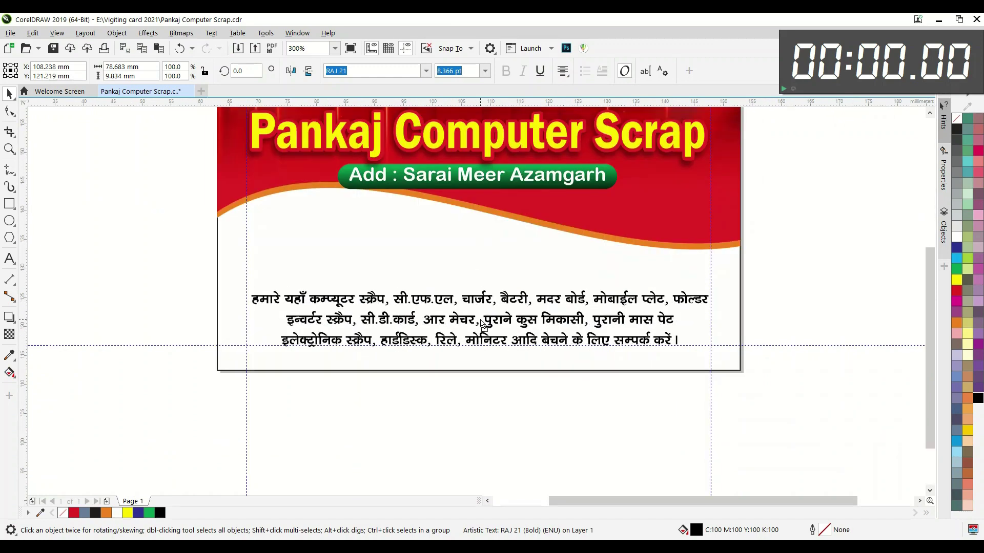
# Fit the whole card in view and save it.
pyautogui.keyDown('shift'); pyautogui.click(408, 258); pyautogui.keyUp('shift')
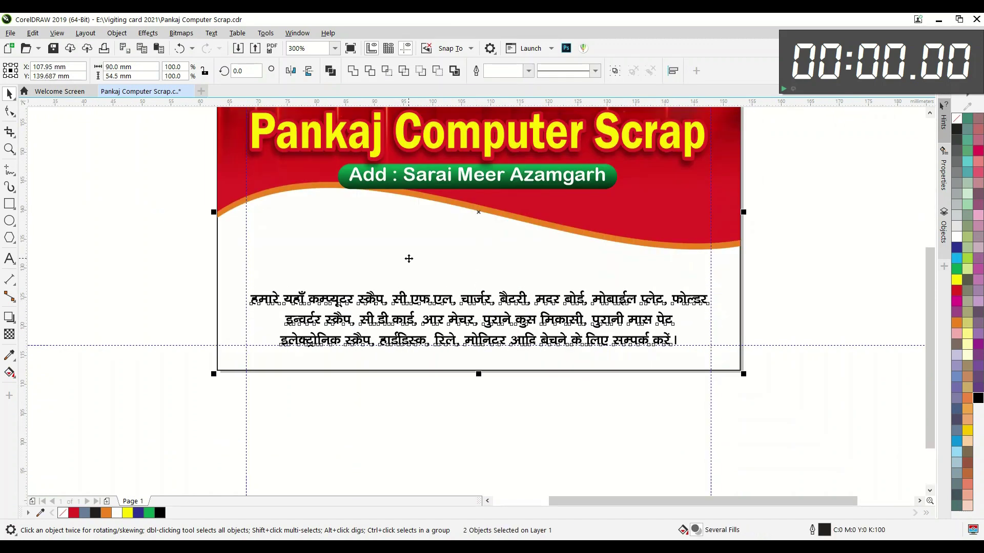
pyautogui.click(385, 426)
pyautogui.hotkey('shift', 'F4')
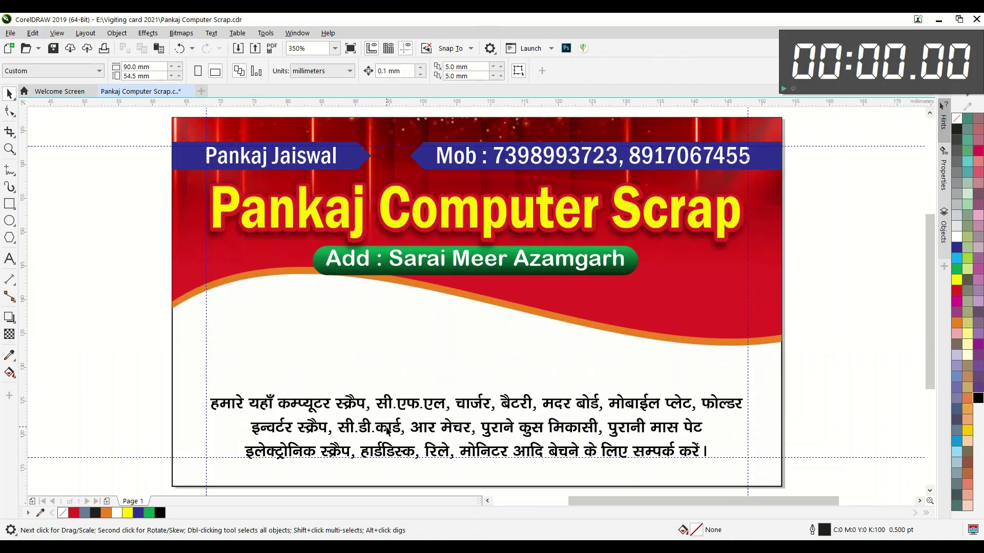
pyautogui.hotkey('ctrl', 's')
pyautogui.click(16, 210)
pyautogui.click(48, 208)
# Draw a rectangle below the wave and round its corners to 1.968 mm.
pyautogui.moveTo(216, 303); pyautogui.dragTo(331, 380)
pyautogui.press('space')
pyautogui.press('space')
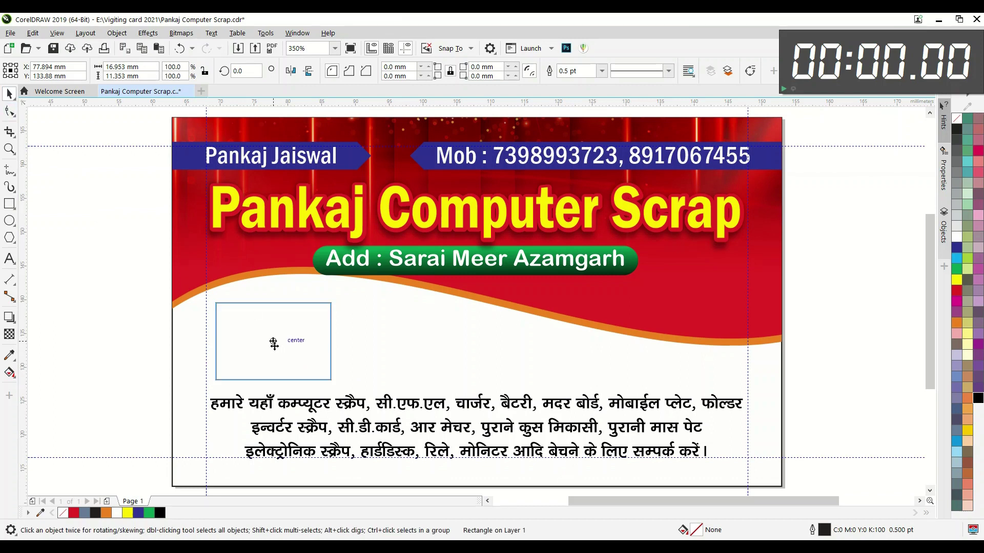
pyautogui.moveTo(331, 381)
pyautogui.mouseDown()
pyautogui.moveTo(339, 386)
pyautogui.moveTo(302, 353)
pyautogui.moveTo(350, 389)
pyautogui.mouseUp()
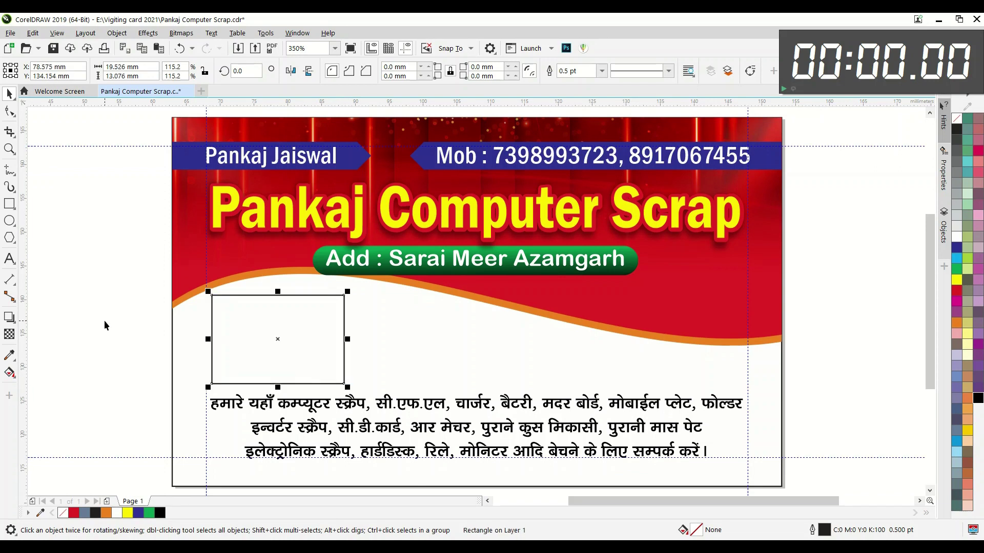
pyautogui.click(10, 111)
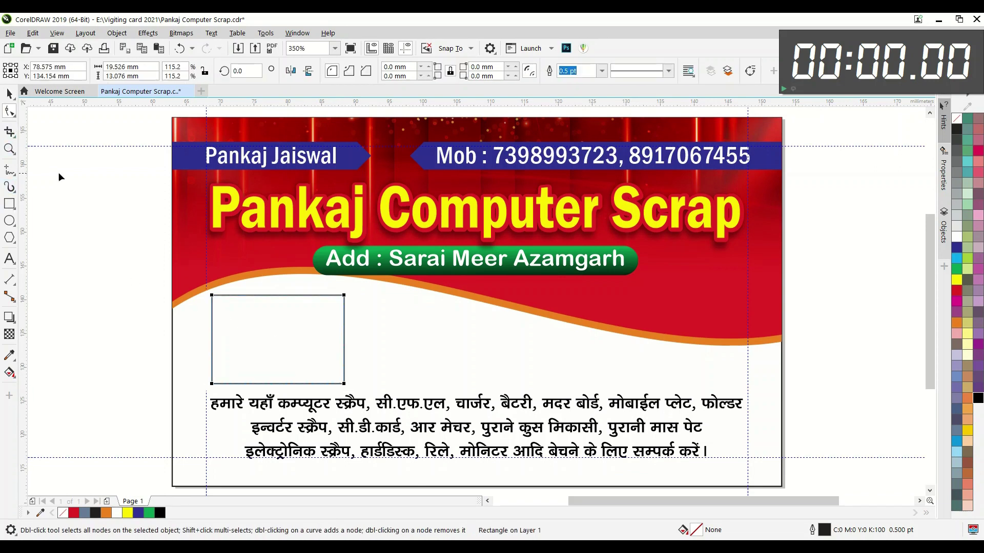
pyautogui.moveTo(211, 296); pyautogui.dragTo(212, 296)
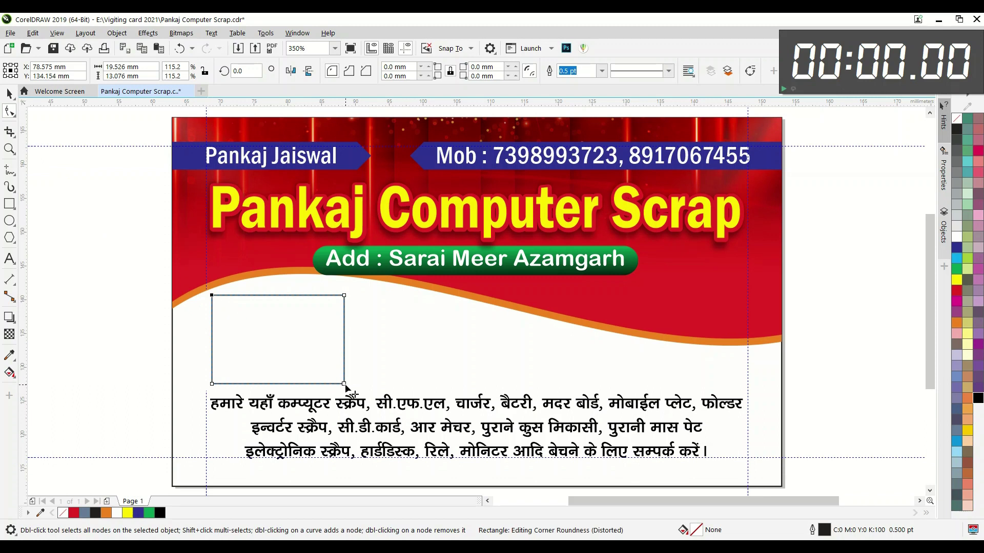
pyautogui.moveTo(344, 384); pyautogui.dragTo(332, 382)
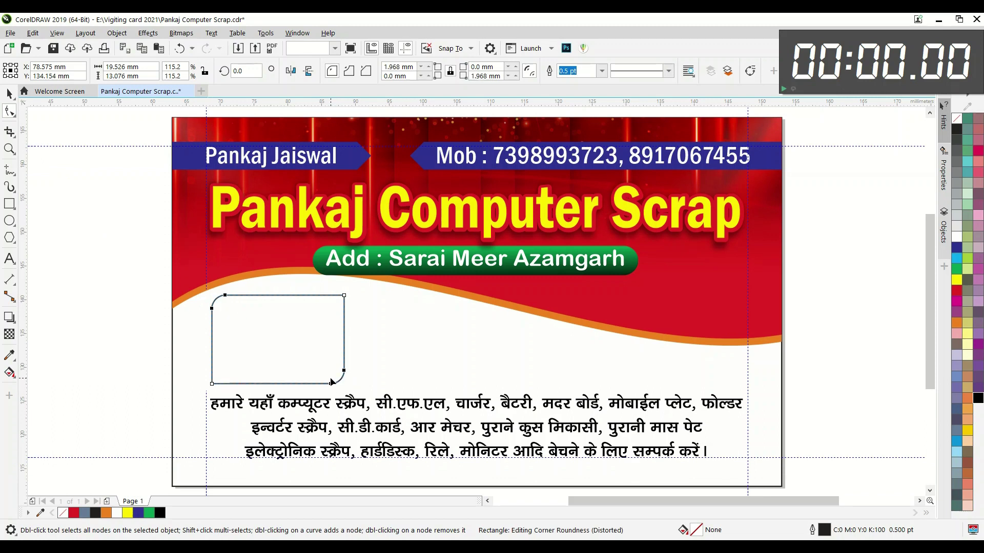
pyautogui.click(8, 94)
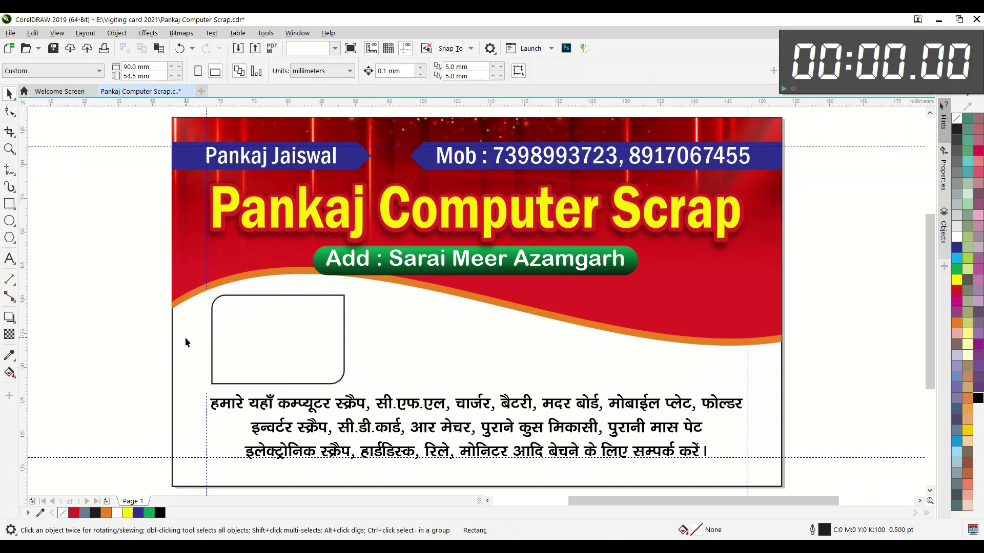
# Fill the frame white with a red outline and repeat it into a row of four.
pyautogui.click(302, 357)
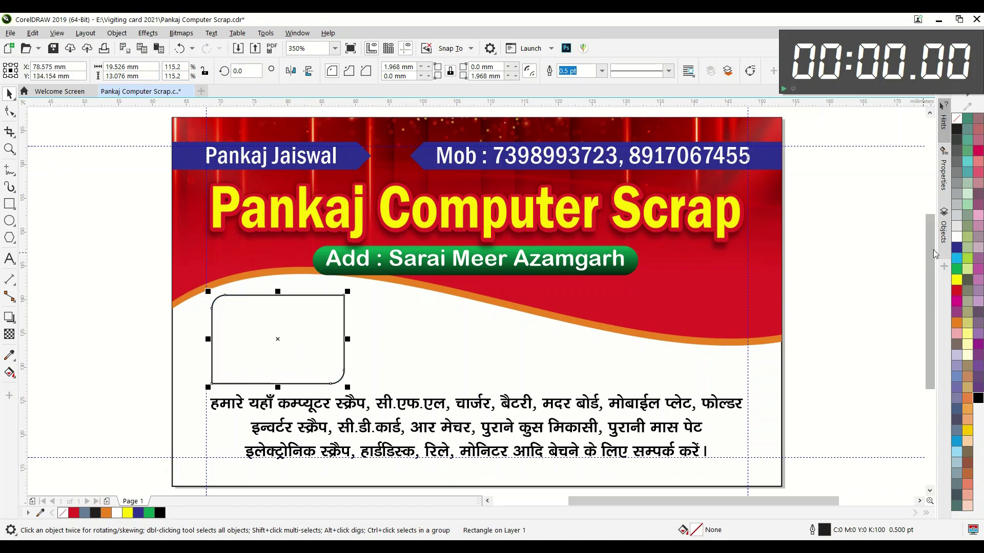
pyautogui.click(957, 236)
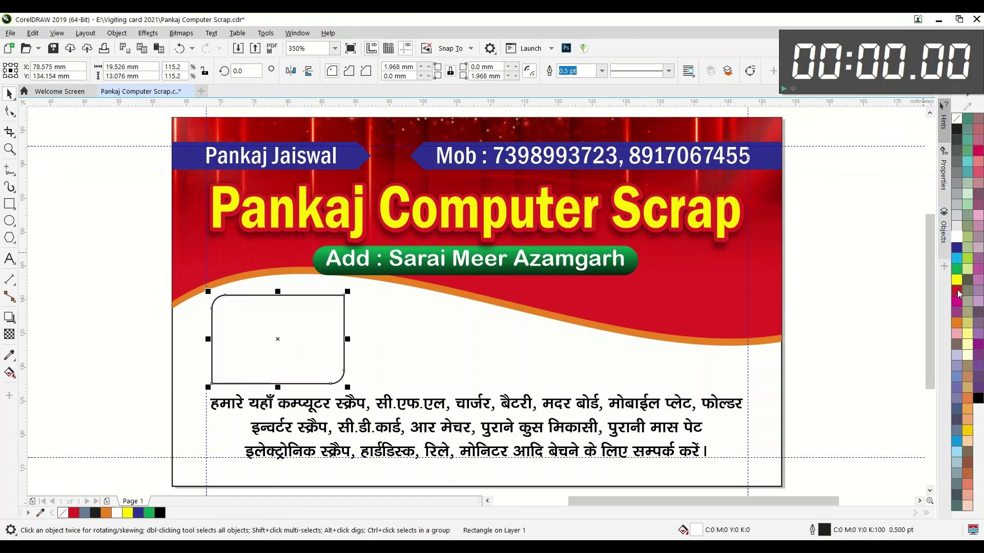
pyautogui.rightClick(957, 292)
pyautogui.click(183, 302)
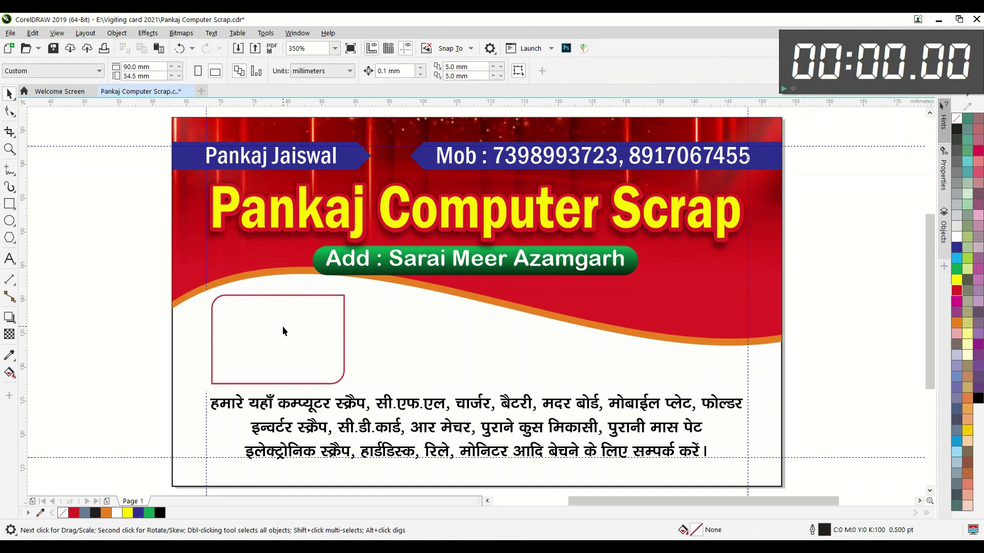
pyautogui.moveTo(273, 345); pyautogui.dragTo(413, 358)
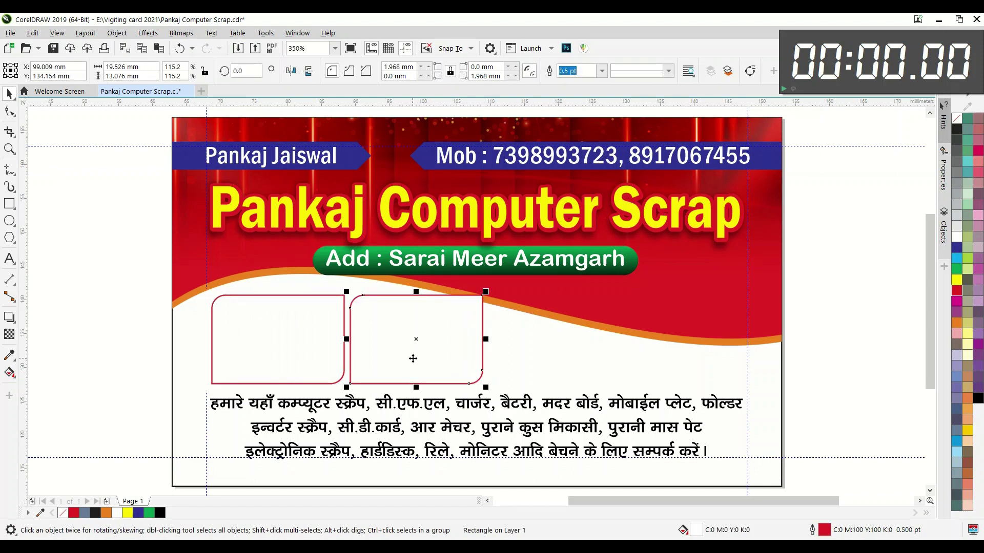
pyautogui.hotkey('ctrl', 'r')
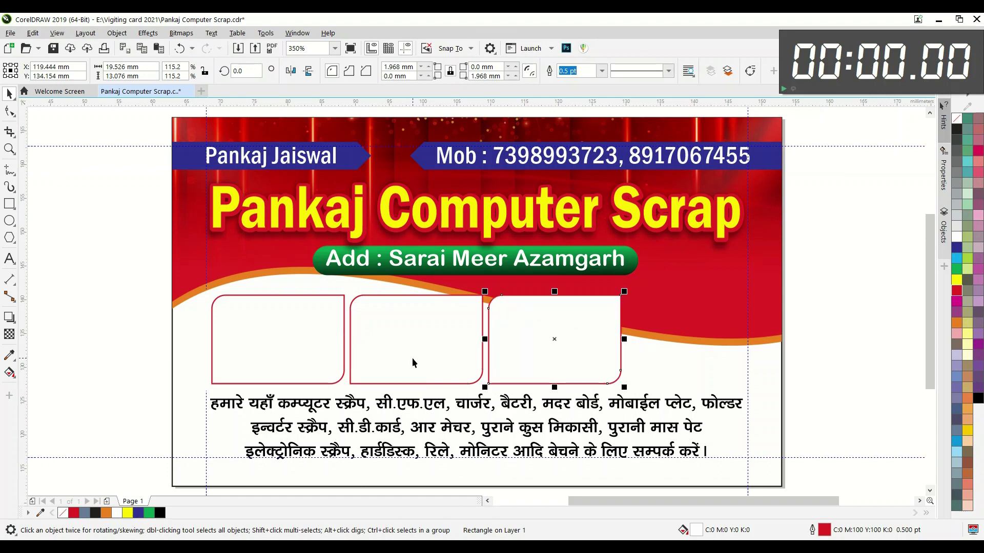
pyautogui.hotkey('ctrl', 'r')
pyautogui.click(138, 305)
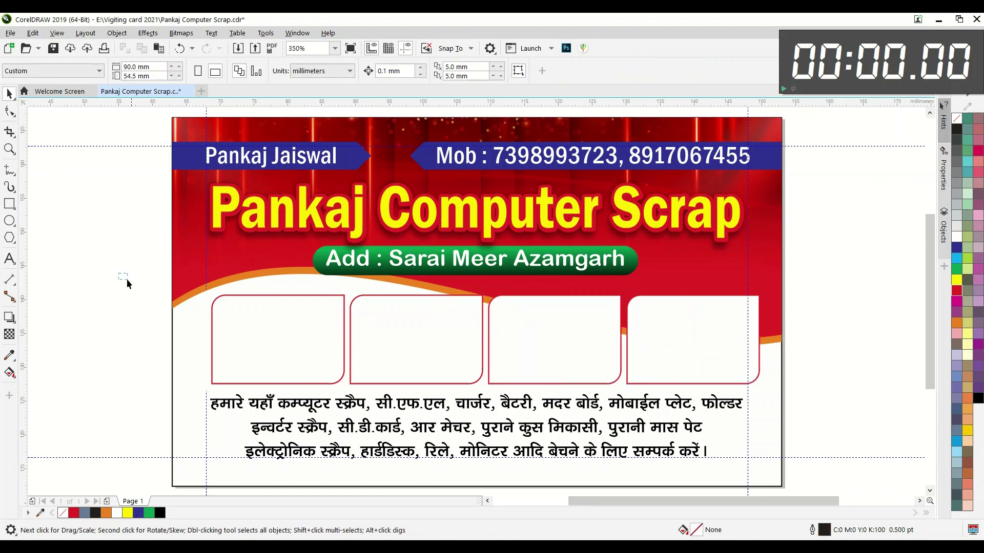
# Raise the four frames' top edge, then snap their right edge to the card's right guideline.
pyautogui.moveTo(127, 279)
pyautogui.mouseDown()
pyautogui.moveTo(763, 390)
pyautogui.moveTo(750, 388)
pyautogui.mouseUp()
pyautogui.moveTo(675, 365); pyautogui.dragTo(672, 363)
pyautogui.moveTo(474, 290); pyautogui.dragTo(474, 283)
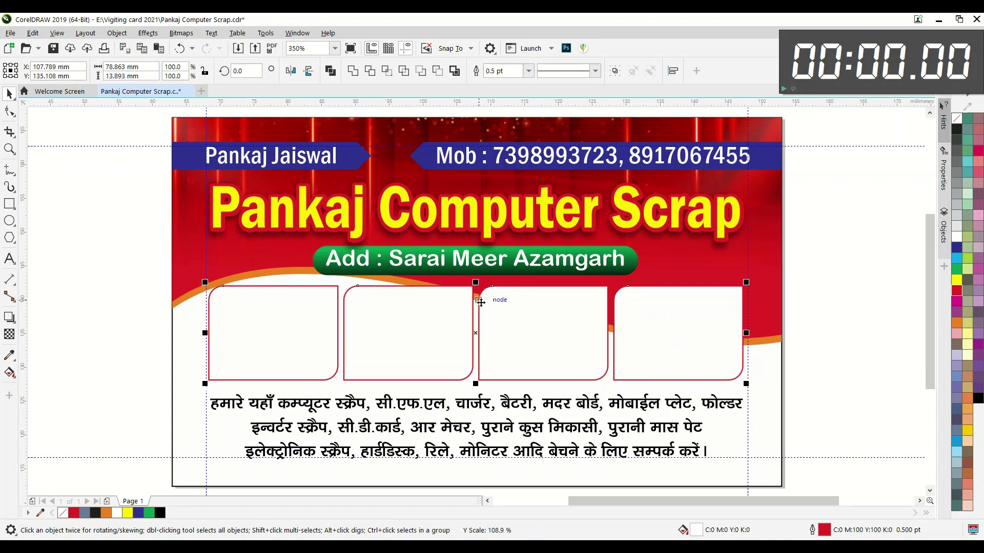
pyautogui.click(503, 321)
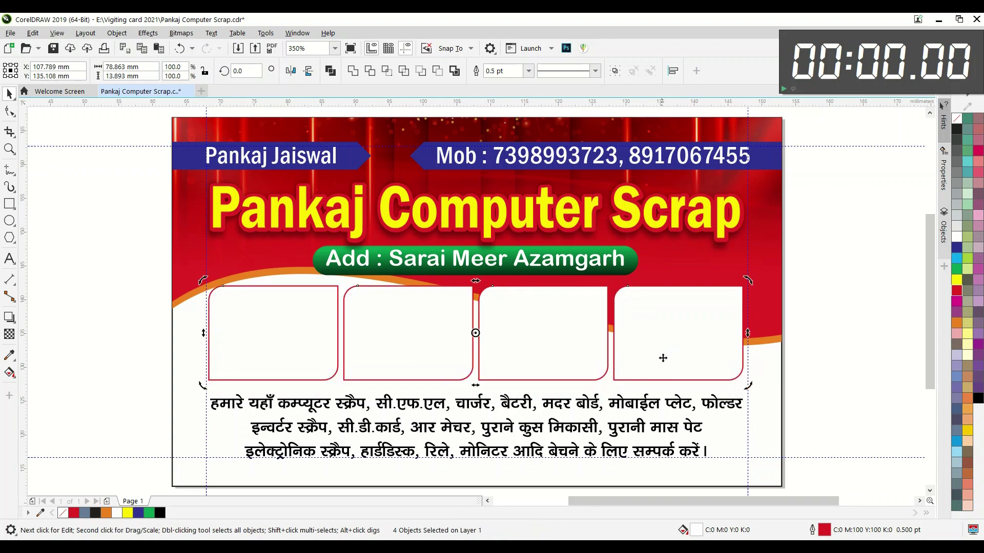
pyautogui.click(663, 358)
pyautogui.moveTo(831, 262); pyautogui.dragTo(152, 393)
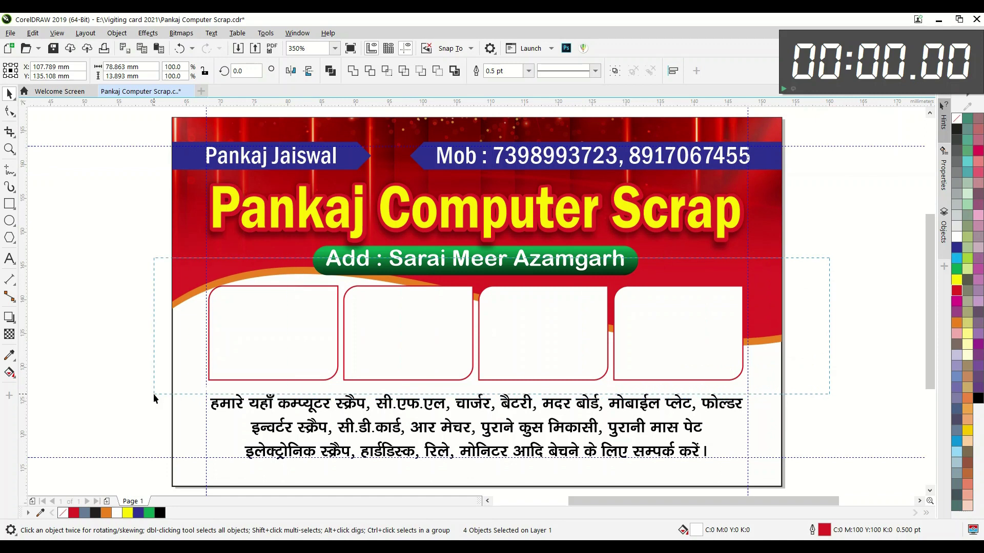
pyautogui.click(846, 323)
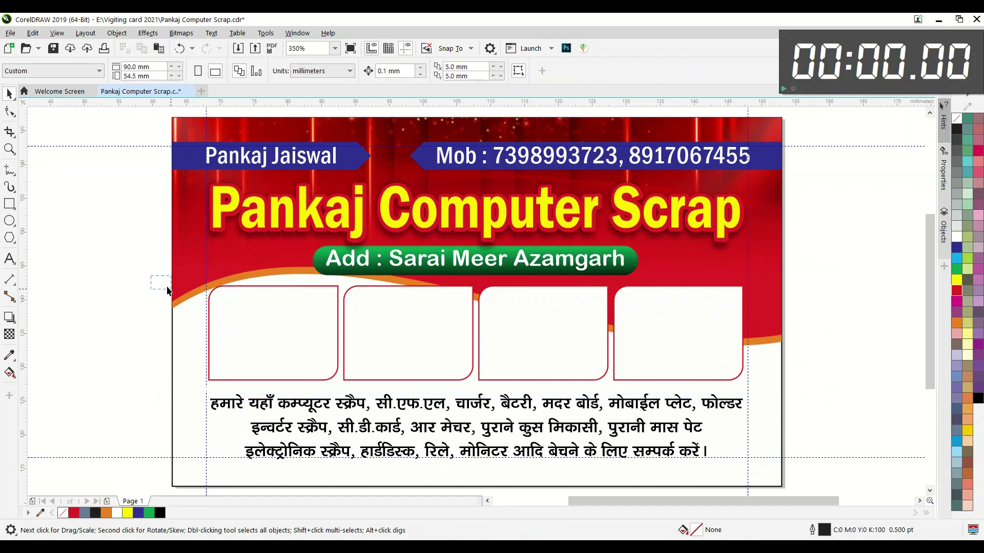
pyautogui.moveTo(168, 291)
pyautogui.mouseDown()
pyautogui.moveTo(790, 390)
pyautogui.moveTo(751, 385)
pyautogui.mouseUp()
pyautogui.moveTo(205, 385); pyautogui.dragTo(201, 386)
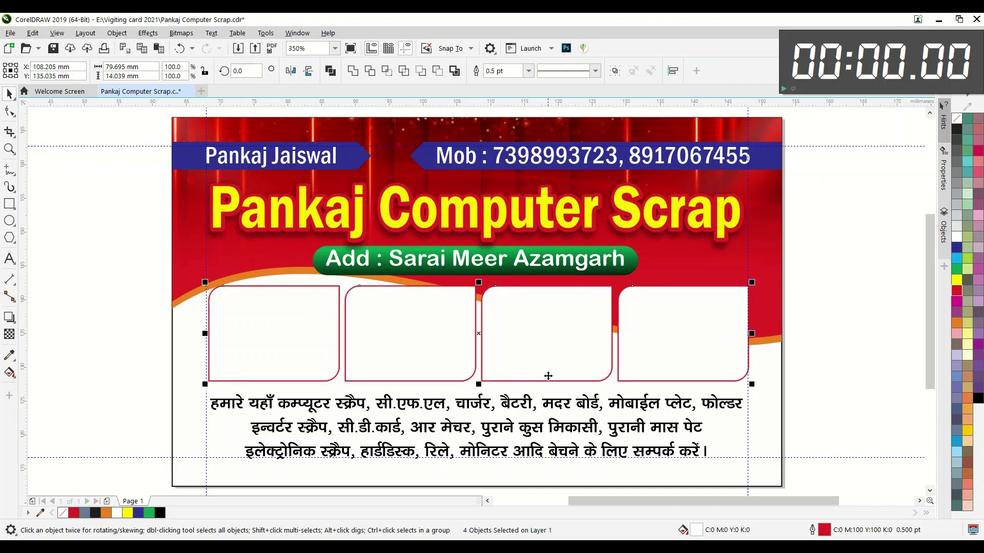
pyautogui.click(814, 388)
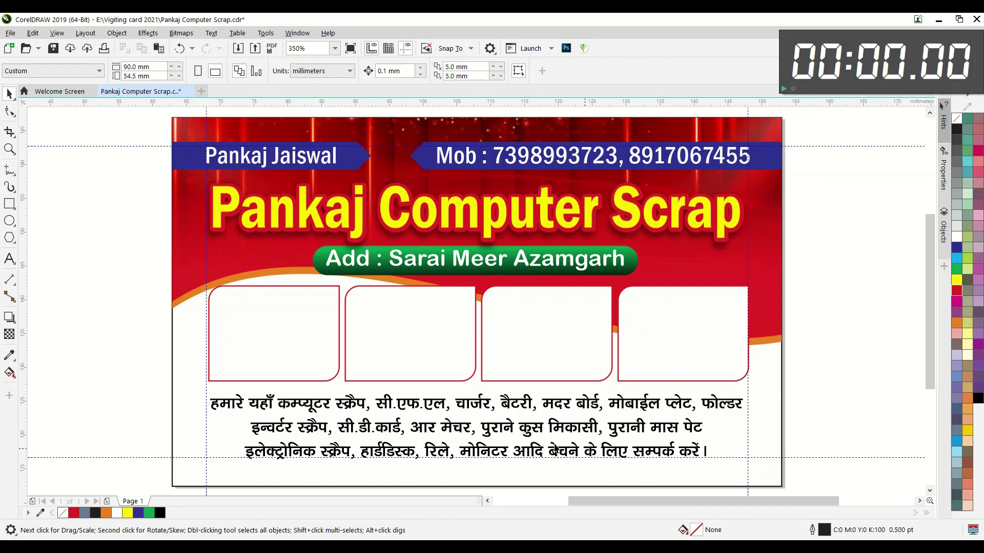
pyautogui.scroll(-3, 160, 289)
# PowerClip the stacked monitors photo inside the first frame.
pyautogui.click(113, 305)
pyautogui.rightClick(112, 306)
pyautogui.click(179, 361)
pyautogui.click(207, 307)
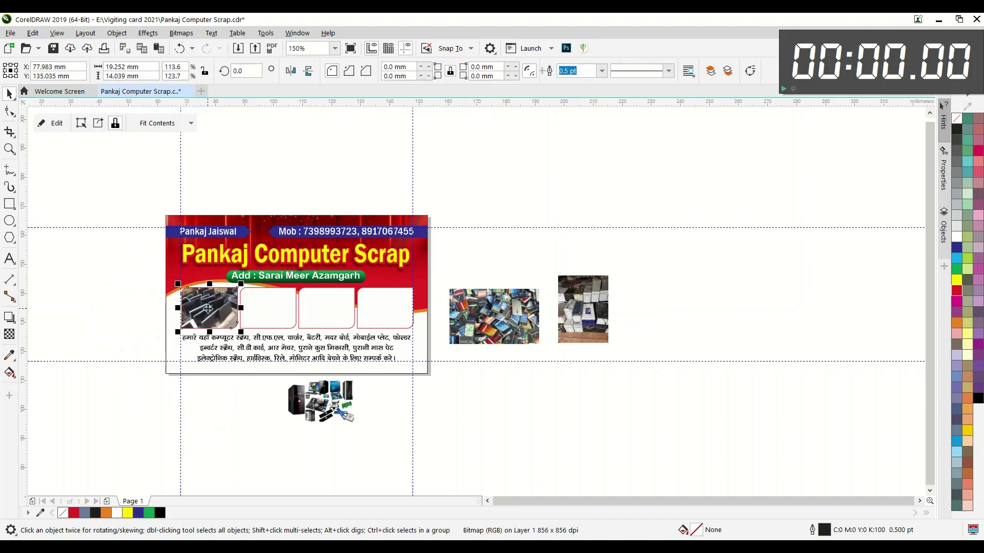
# PowerClip the computer parts photo into the second frame and shrink it to fit.
pyautogui.click(303, 401)
pyautogui.rightClick(327, 411)
pyautogui.click(384, 226)
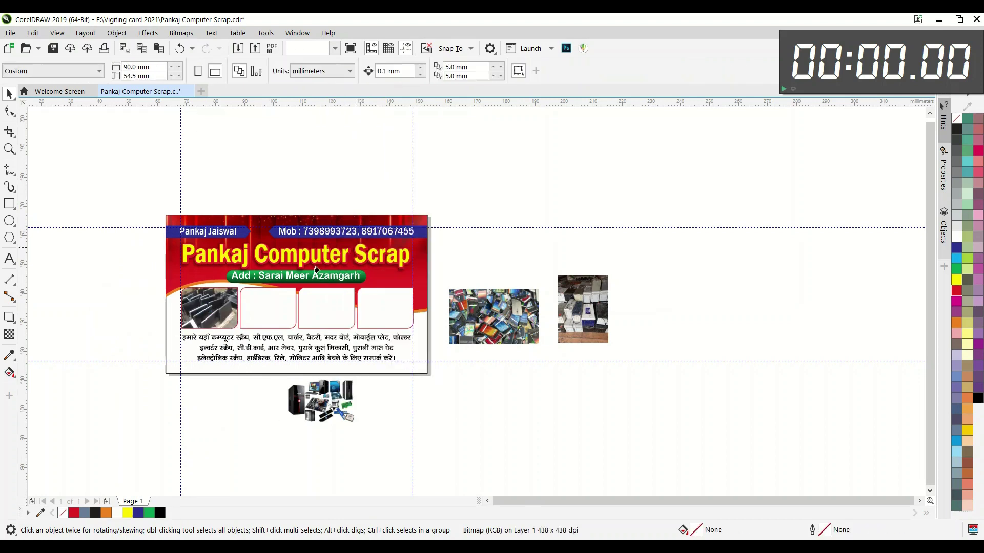
pyautogui.click(265, 308)
pyautogui.scroll(2, 265, 307)
pyautogui.scroll(2, 266, 308)
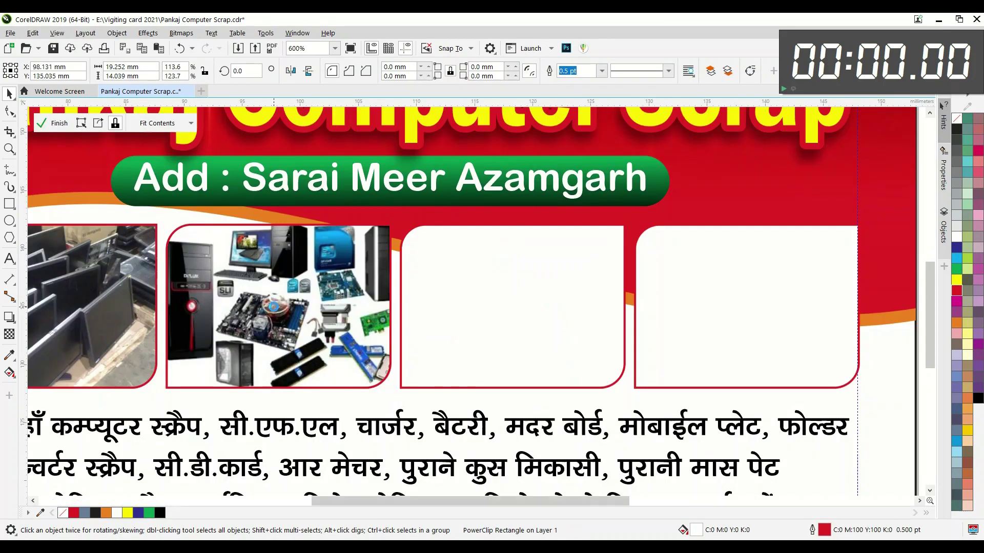
pyautogui.click(81, 123)
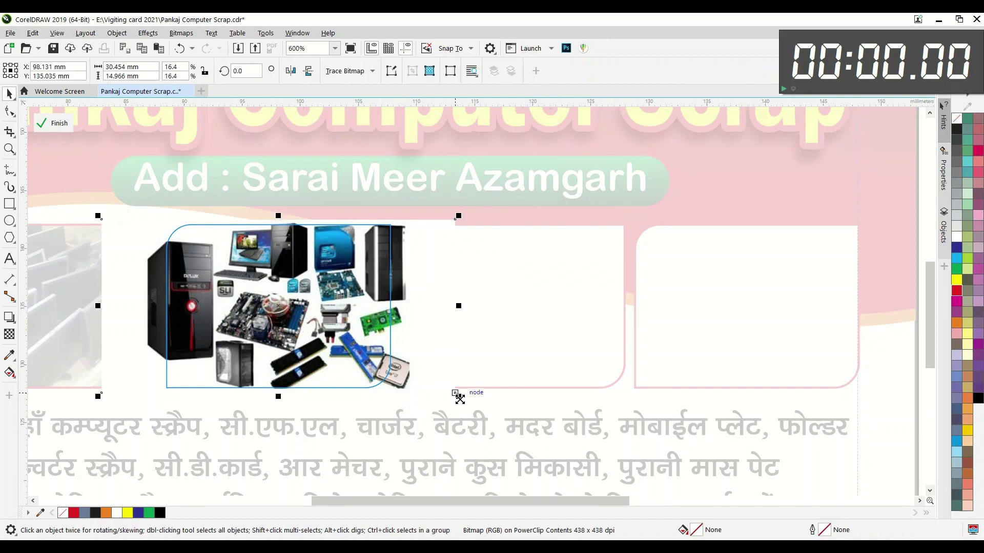
pyautogui.moveTo(460, 399); pyautogui.dragTo(441, 389)
pyautogui.keyDown('ctrl'); pyautogui.click(298, 410); pyautogui.keyUp('ctrl')
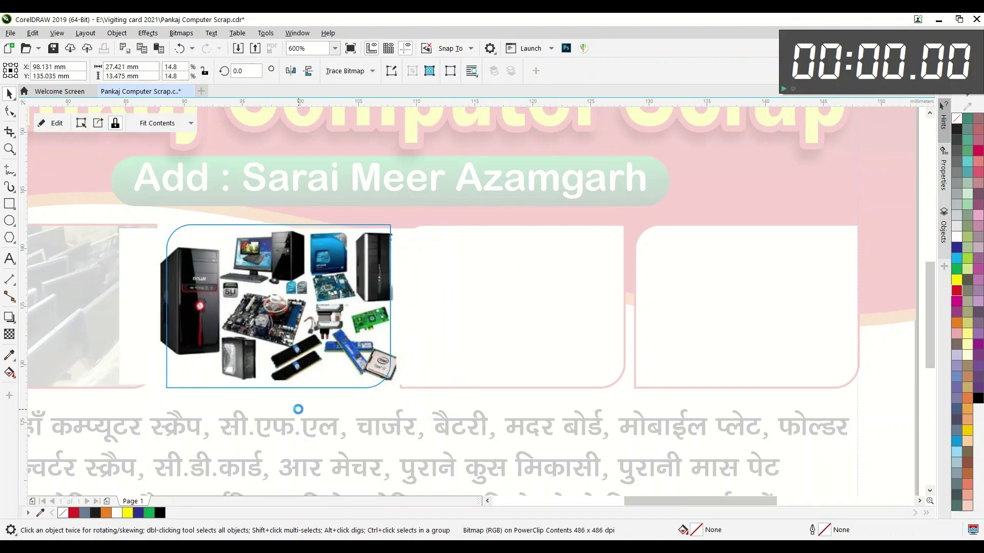
pyautogui.scroll(-2, 298, 410)
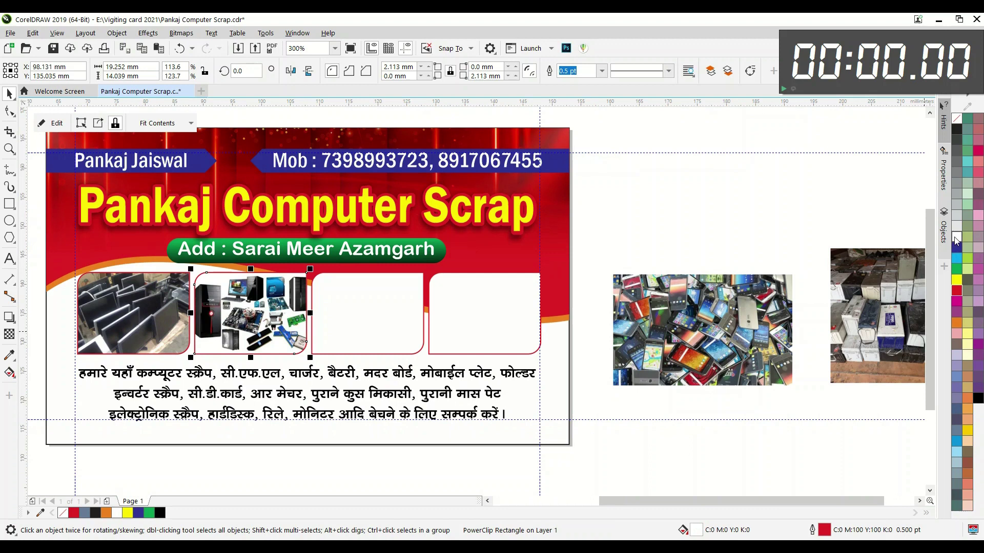
# PowerClip the mobile phones photo into the third frame and shrink it to fit.
pyautogui.click(702, 308)
pyautogui.rightClick(699, 307)
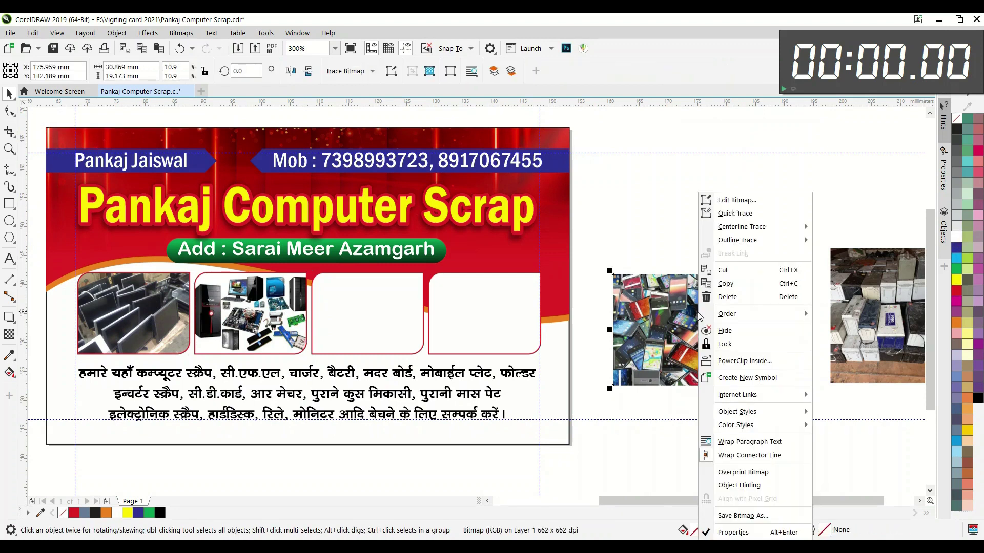
pyautogui.click(756, 361)
pyautogui.click(373, 308)
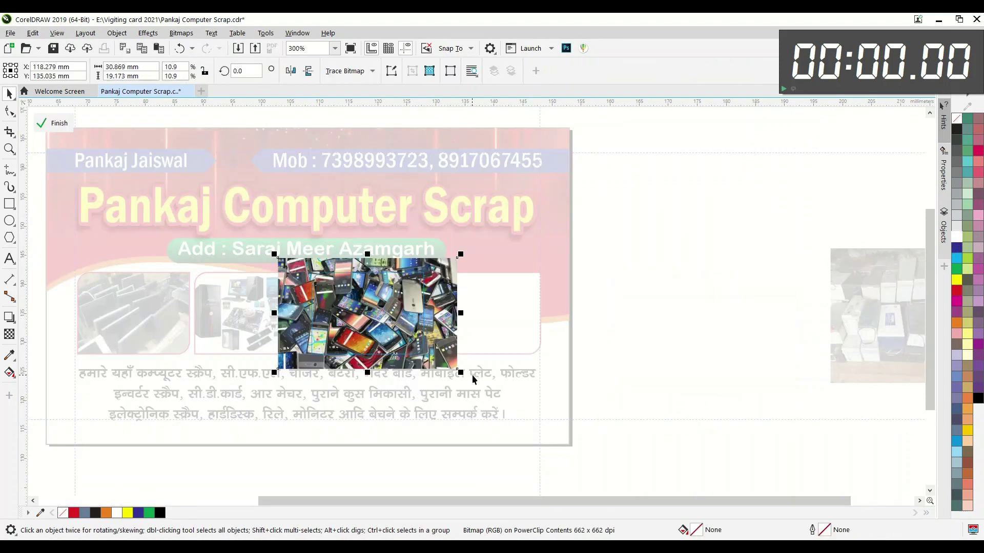
pyautogui.moveTo(460, 372); pyautogui.dragTo(443, 360)
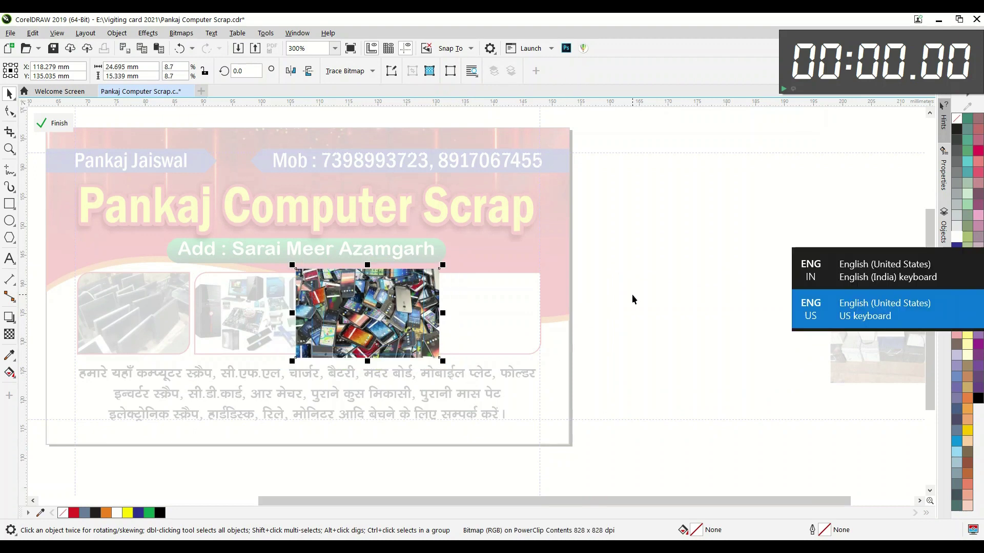
pyautogui.keyDown('ctrl'); pyautogui.click(666, 318); pyautogui.keyUp('ctrl')
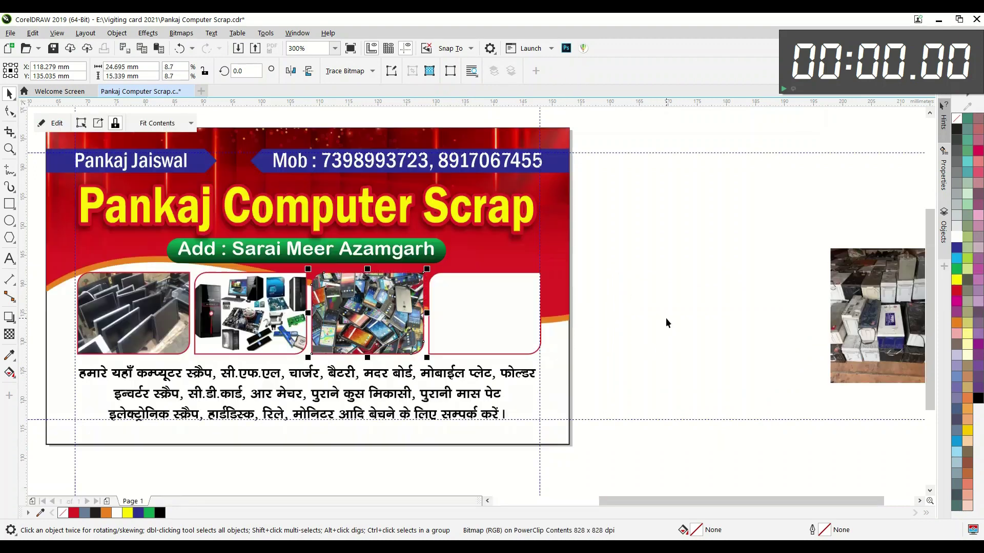
pyautogui.press('F3')
# PowerClip the batteries photo into the fourth frame, rotated 90°, scaled down and nudged right.
pyautogui.rightClick(608, 323)
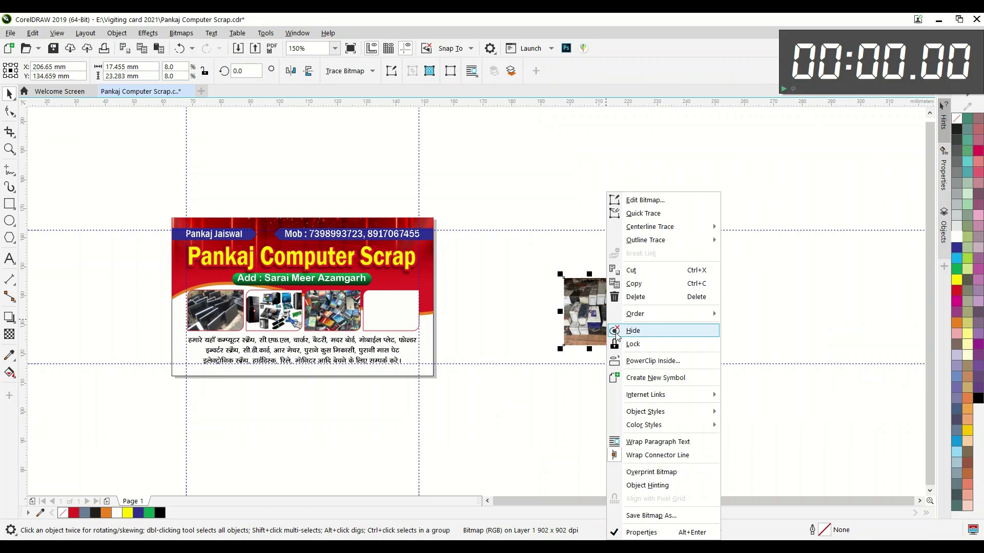
pyautogui.click(659, 360)
pyautogui.click(390, 313)
pyautogui.scroll(2, 390, 313)
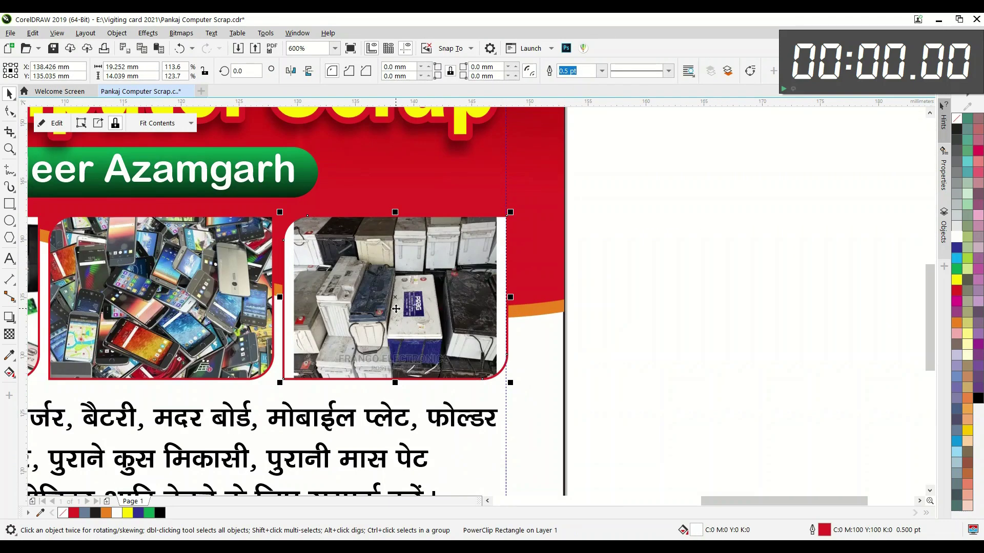
pyautogui.keyDown('ctrl'); pyautogui.click(395, 309); pyautogui.keyUp('ctrl')
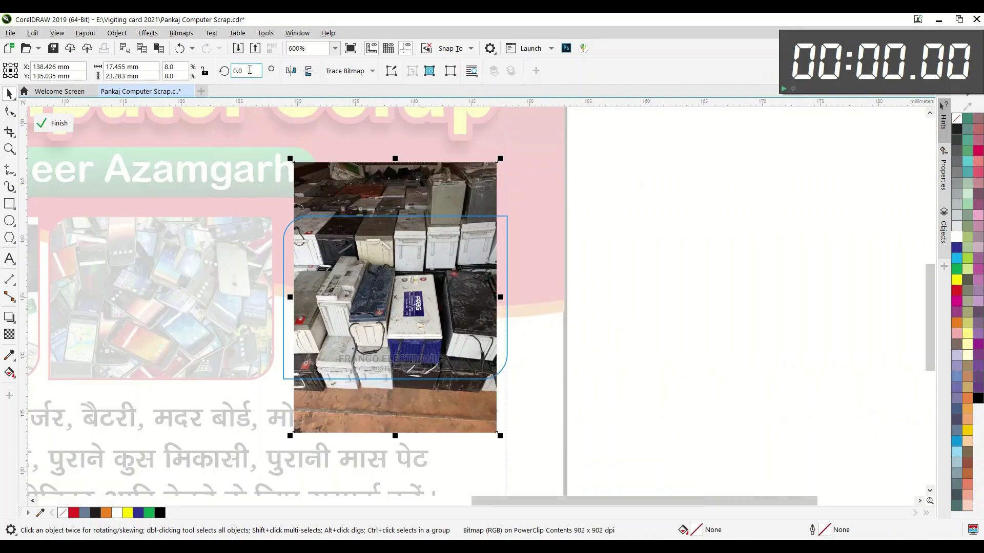
pyautogui.press('Return')
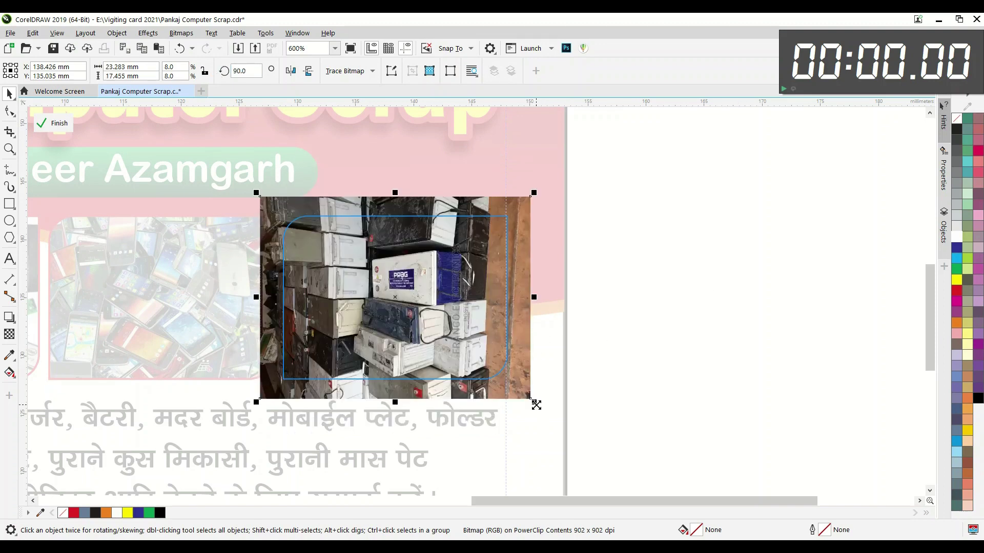
pyautogui.moveTo(536, 404); pyautogui.dragTo(529, 402)
pyautogui.click(693, 307)
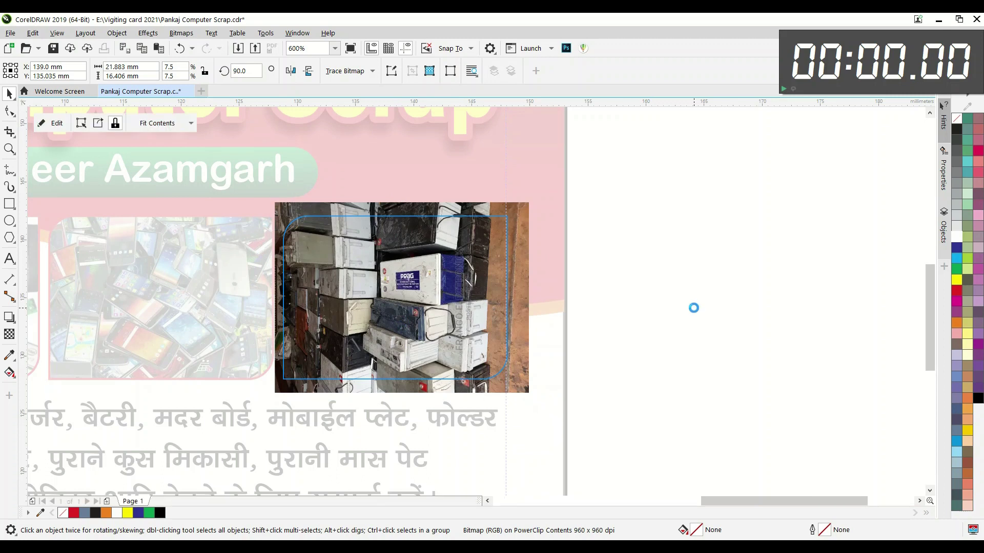
pyautogui.keyDown('ctrl'); pyautogui.click(434, 306); pyautogui.keyUp('ctrl')
pyautogui.moveTo(400, 312); pyautogui.dragTo(405, 312)
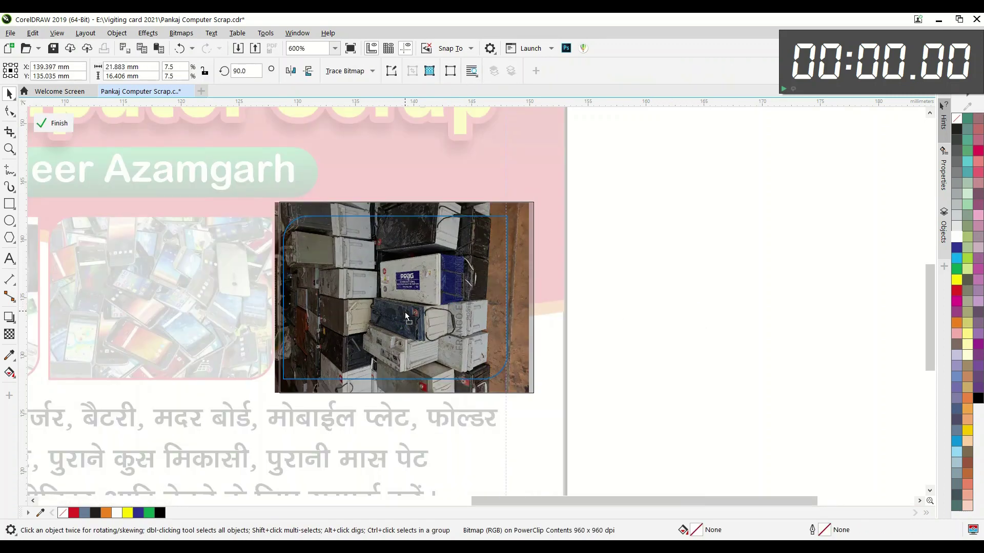
pyautogui.click(703, 300)
# Deselect the frame and zoom so the finished card fills the view.
pyautogui.scroll(-1, 724, 315)
pyautogui.scroll(-1, 733, 318)
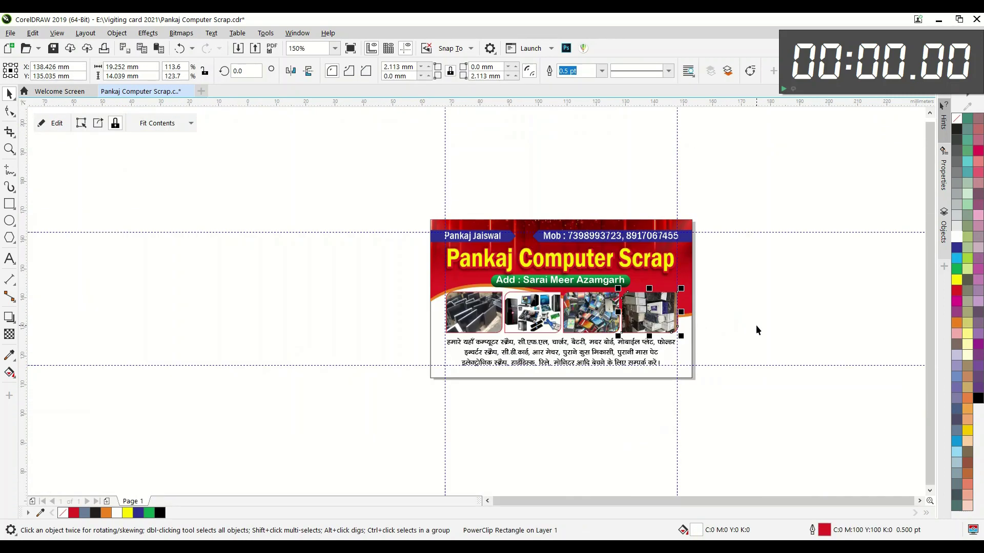
pyautogui.click(758, 329)
pyautogui.press('F4')
pyautogui.scroll(-1, 404, 354)
pyautogui.scroll(1, 410, 353)
pyautogui.scroll(-1, 360, 272)
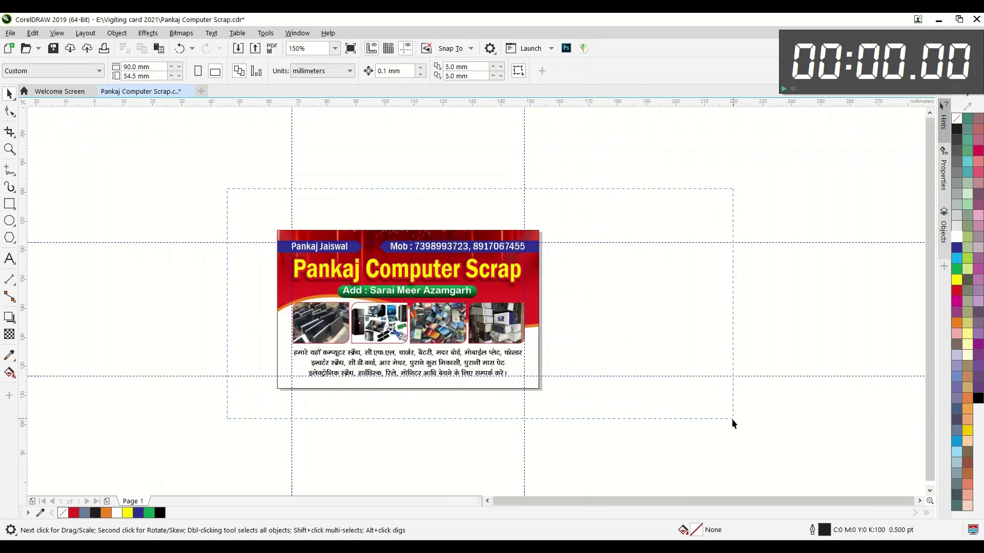
pyautogui.press('F4')
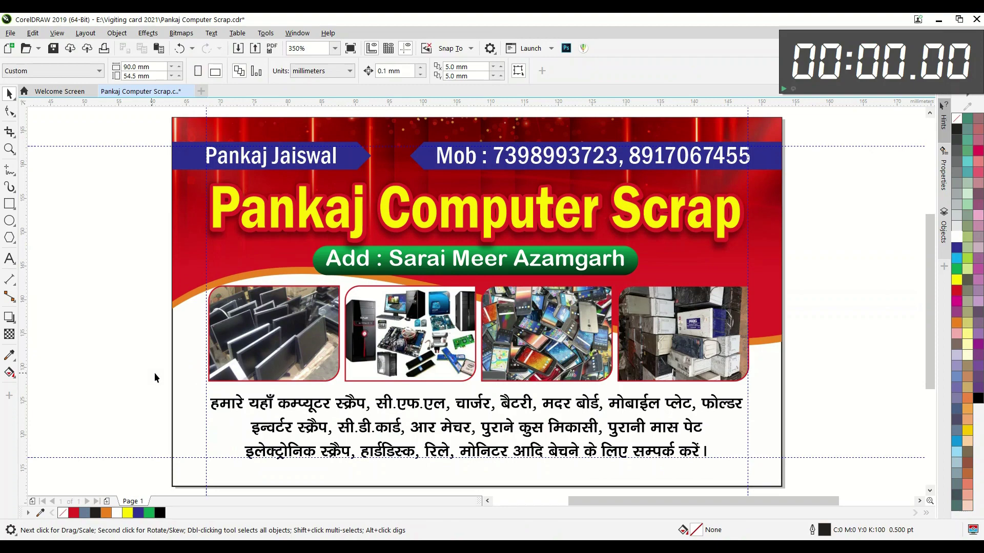